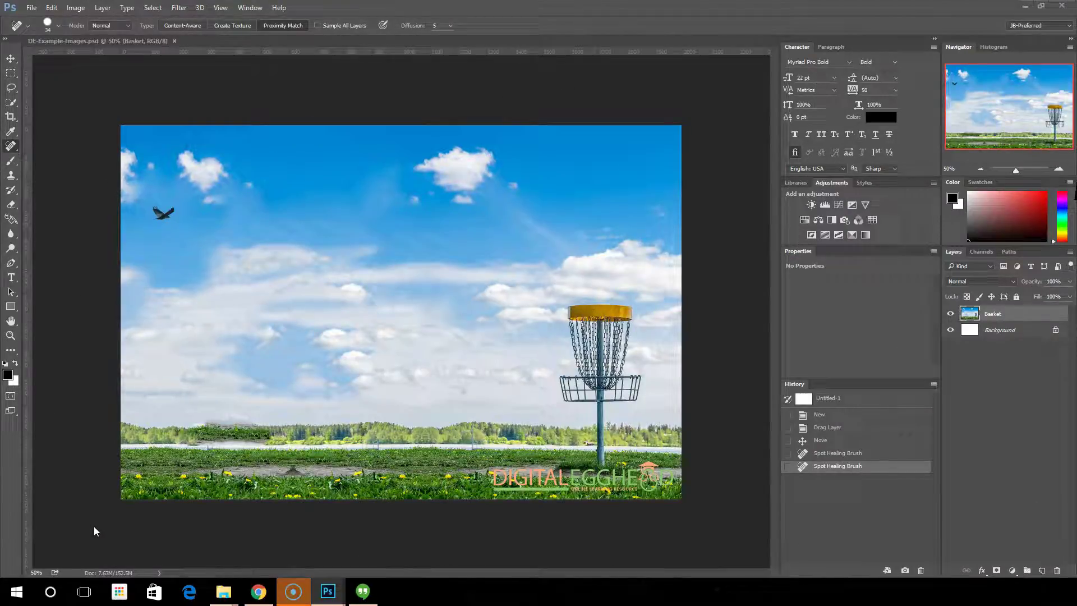
# - Reveal the healing tools flyout under the Spot Healing Brush in the toolbar
pyautogui.click(84, 511)
# - Keep the Spot Healing Brush active and check its 34 px brush size
pyautogui.click(12, 148)
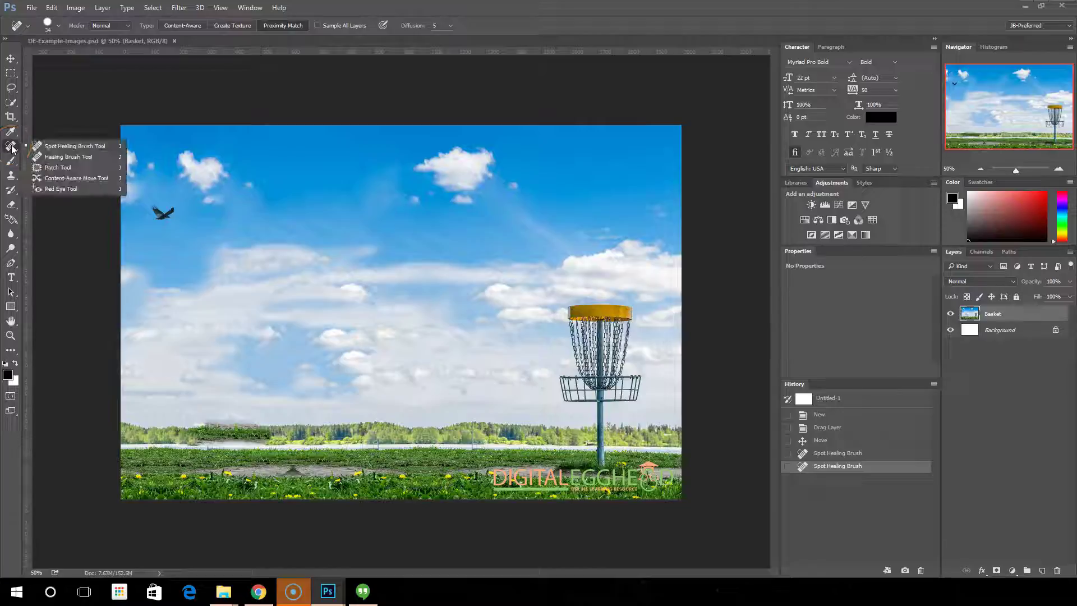
pyautogui.click(49, 149)
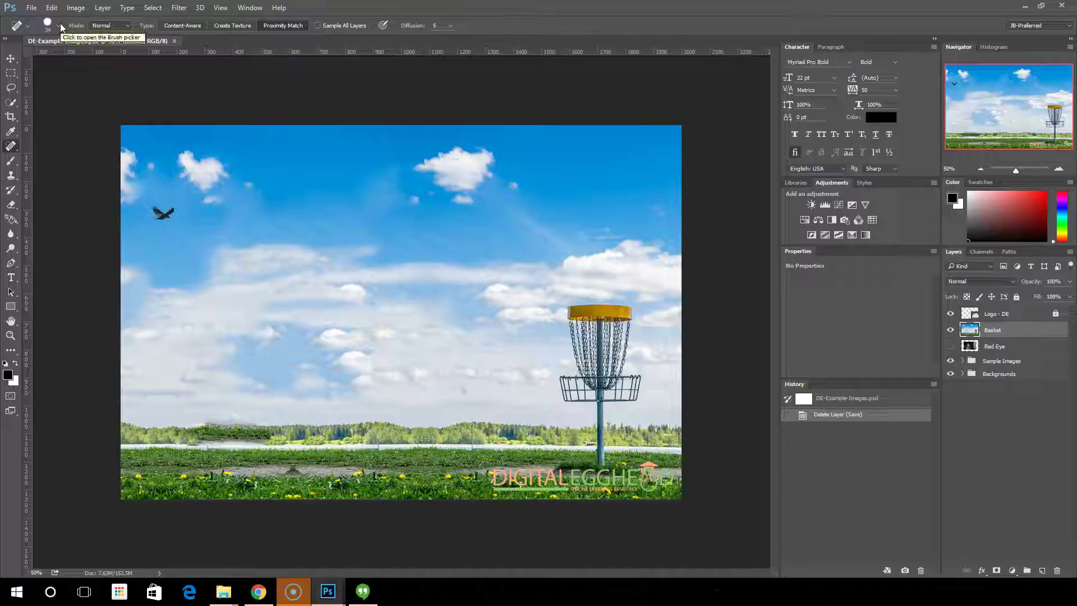
pyautogui.click(60, 25)
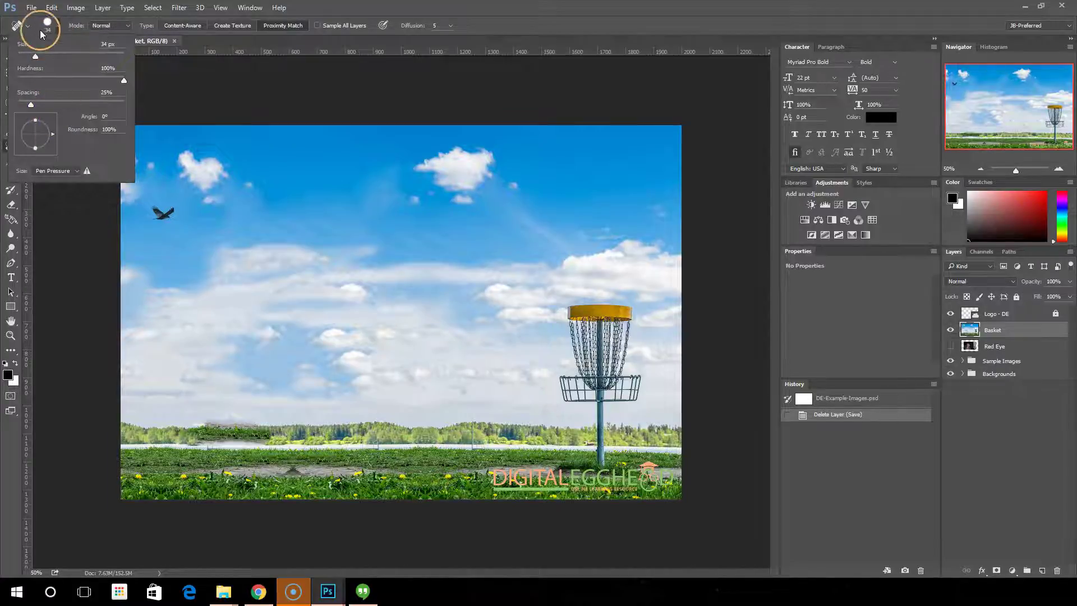
pyautogui.click(60, 31)
# - Leave the healing blend mode on Normal and review the Type options
pyautogui.rightClick(264, 162)
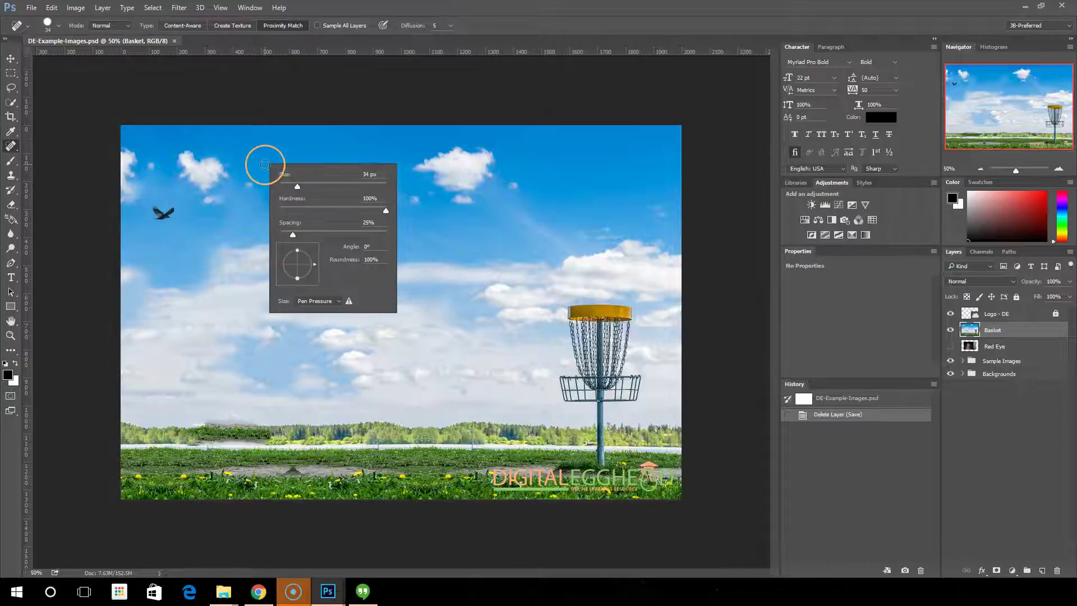
pyautogui.click(127, 26)
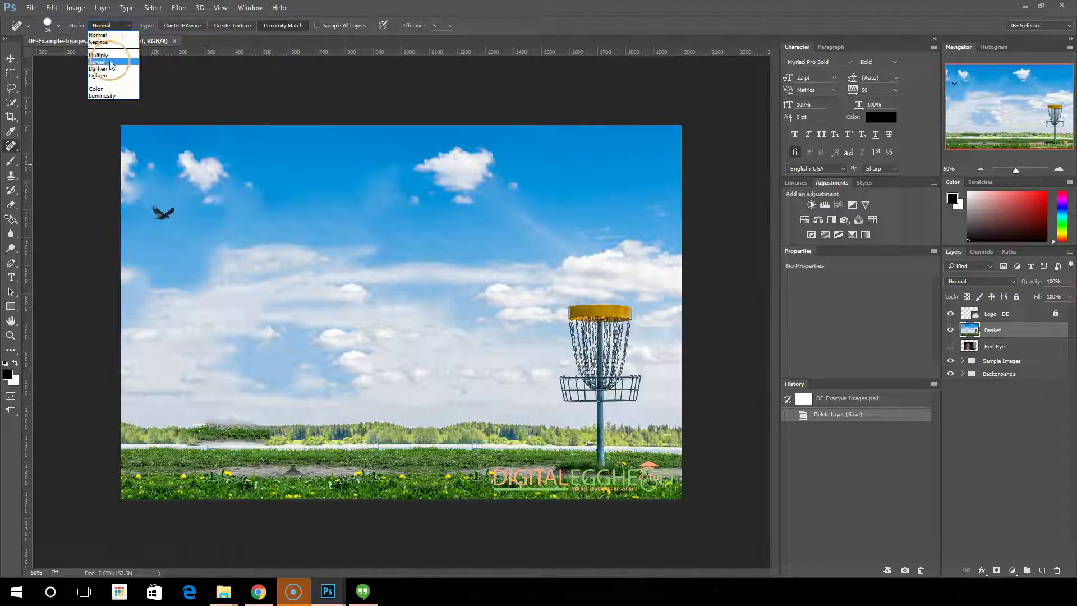
pyautogui.click(125, 26)
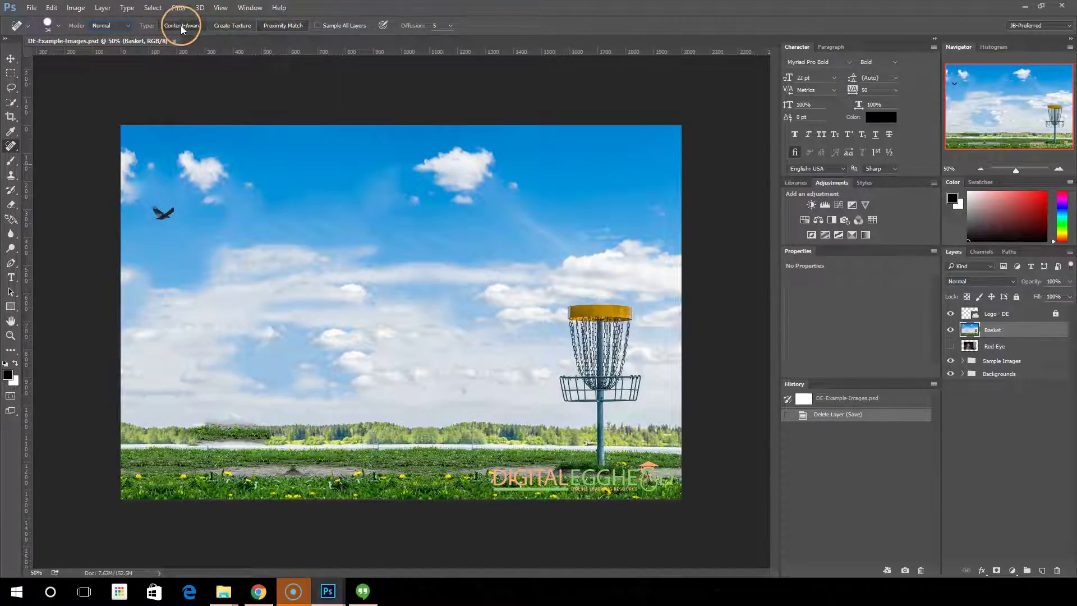
pyautogui.click(246, 26)
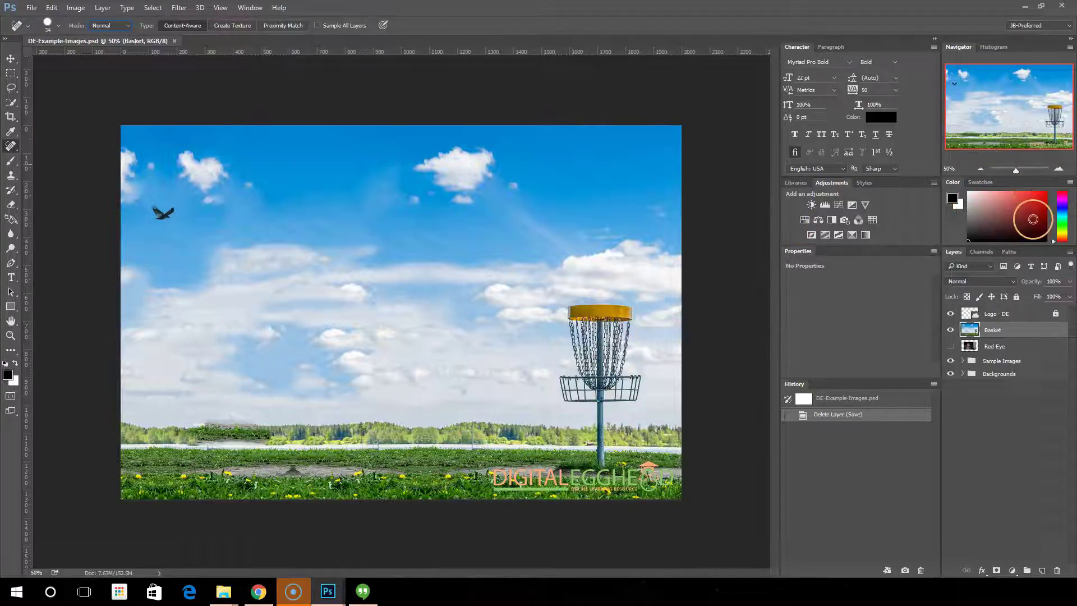
# - Zoom to the basket at 100% and hide the Logo - DE layer
pyautogui.click(1059, 169)
pyautogui.click(1059, 169)
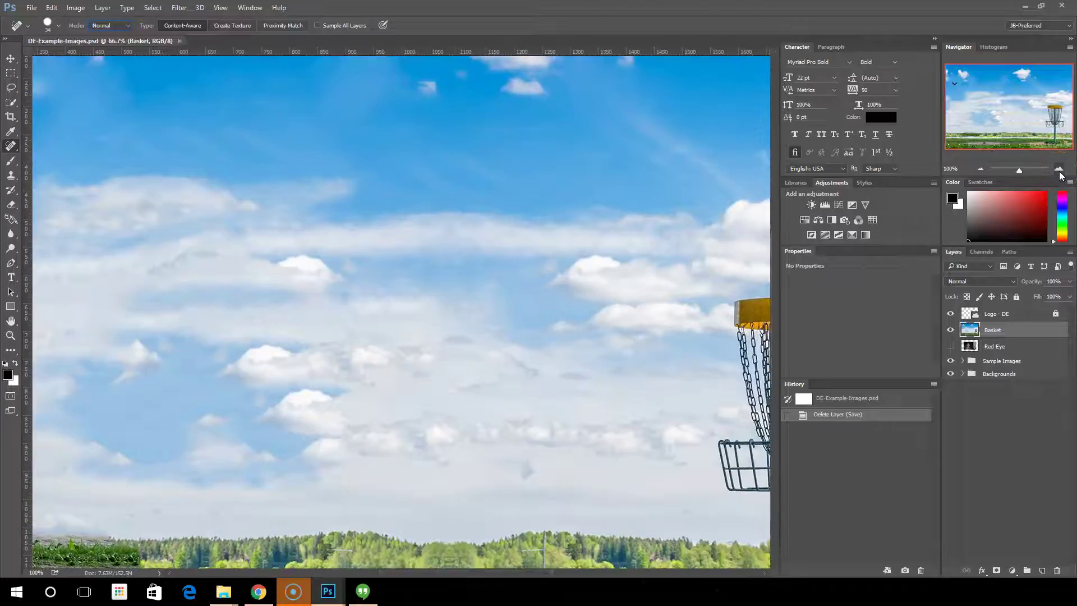
pyautogui.click(1059, 169)
pyautogui.moveTo(1013, 110); pyautogui.dragTo(999, 136)
pyautogui.click(980, 168)
pyautogui.moveTo(379, 396)
pyautogui.mouseDown()
pyautogui.moveTo(337, 379)
pyautogui.moveTo(375, 395)
pyautogui.moveTo(436, 397)
pyautogui.moveTo(353, 375)
pyautogui.mouseUp()
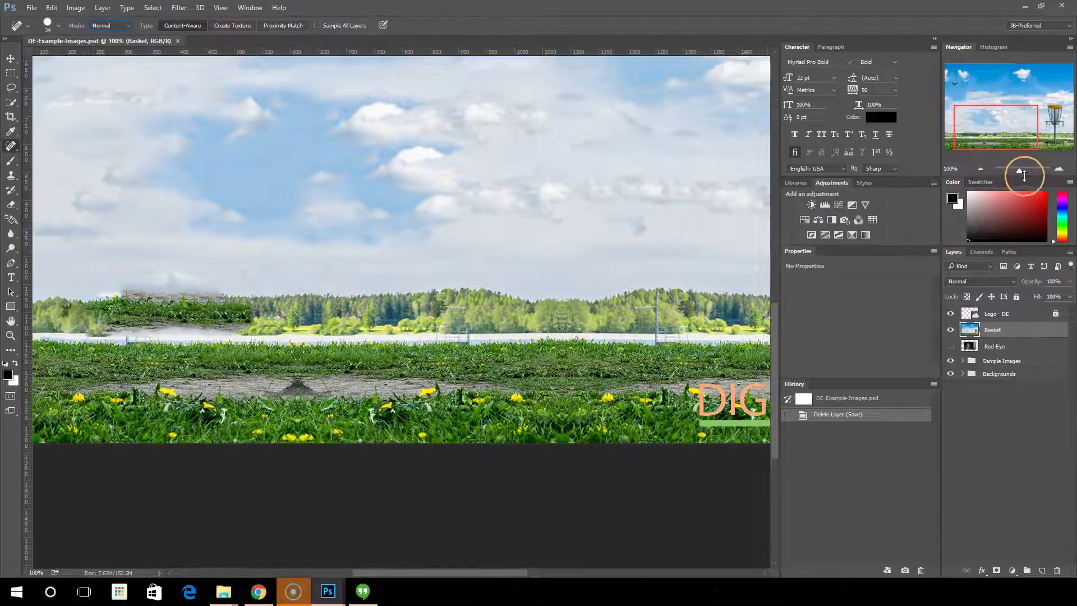
pyautogui.moveTo(1019, 147); pyautogui.dragTo(1058, 149)
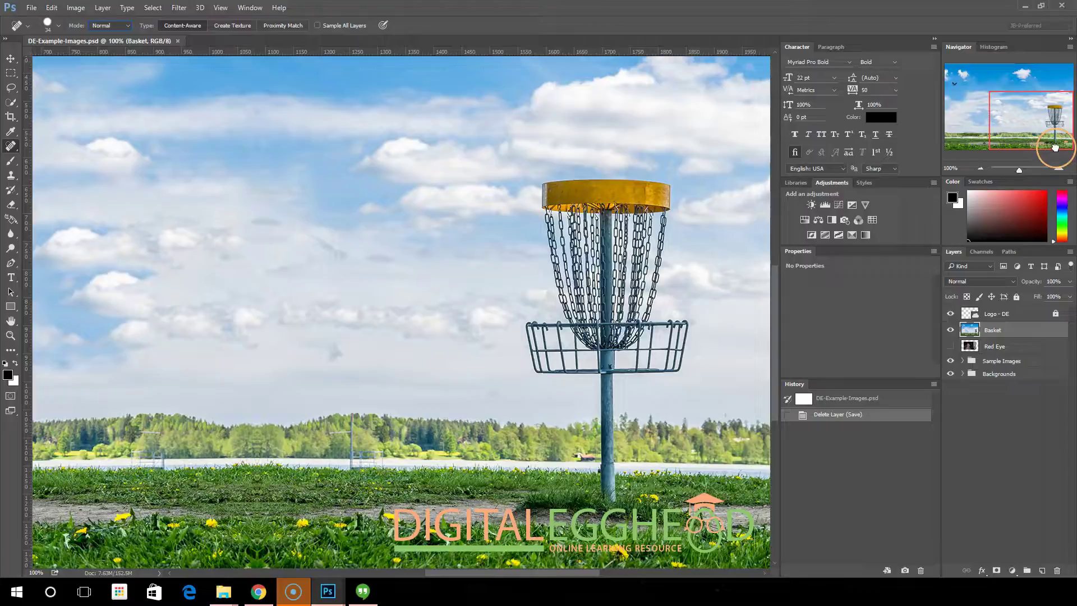
pyautogui.click(950, 314)
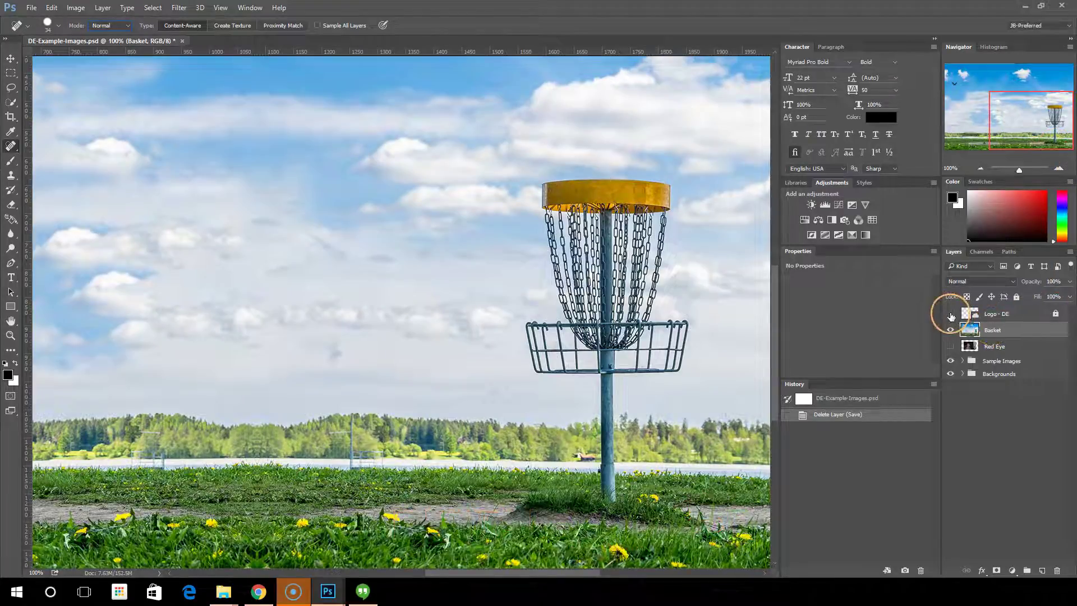
pyautogui.click(729, 509)
# - Paint Spot Healing strokes along the dirt path and patches in front of the basket
pyautogui.click(390, 508)
pyautogui.moveTo(390, 508)
pyautogui.mouseDown()
pyautogui.moveTo(368, 507)
pyautogui.moveTo(500, 510)
pyautogui.moveTo(373, 510)
pyautogui.moveTo(455, 519)
pyautogui.moveTo(635, 516)
pyautogui.moveTo(530, 518)
pyautogui.mouseUp()
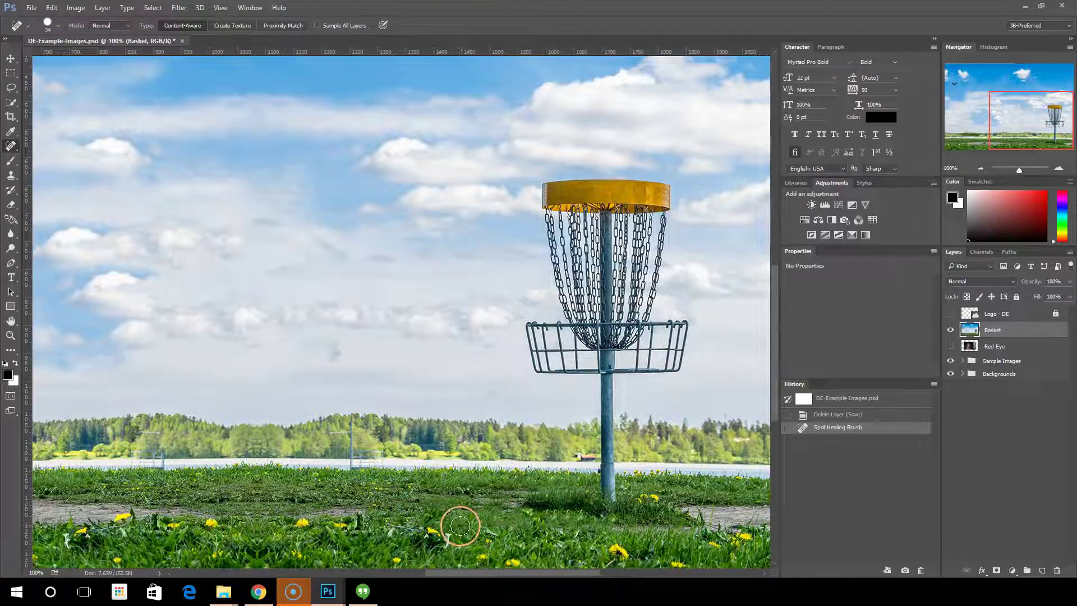
pyautogui.moveTo(682, 508)
pyautogui.mouseDown()
pyautogui.moveTo(763, 514)
pyautogui.moveTo(687, 525)
pyautogui.mouseUp()
pyautogui.moveTo(562, 527); pyautogui.dragTo(786, 522)
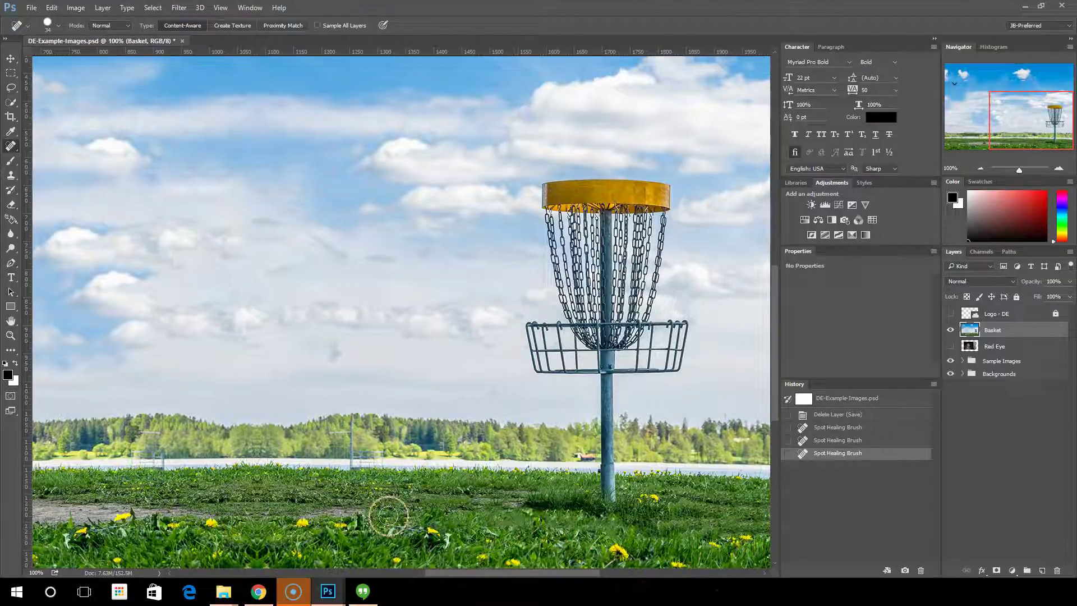
pyautogui.moveTo(372, 510); pyautogui.dragTo(318, 510)
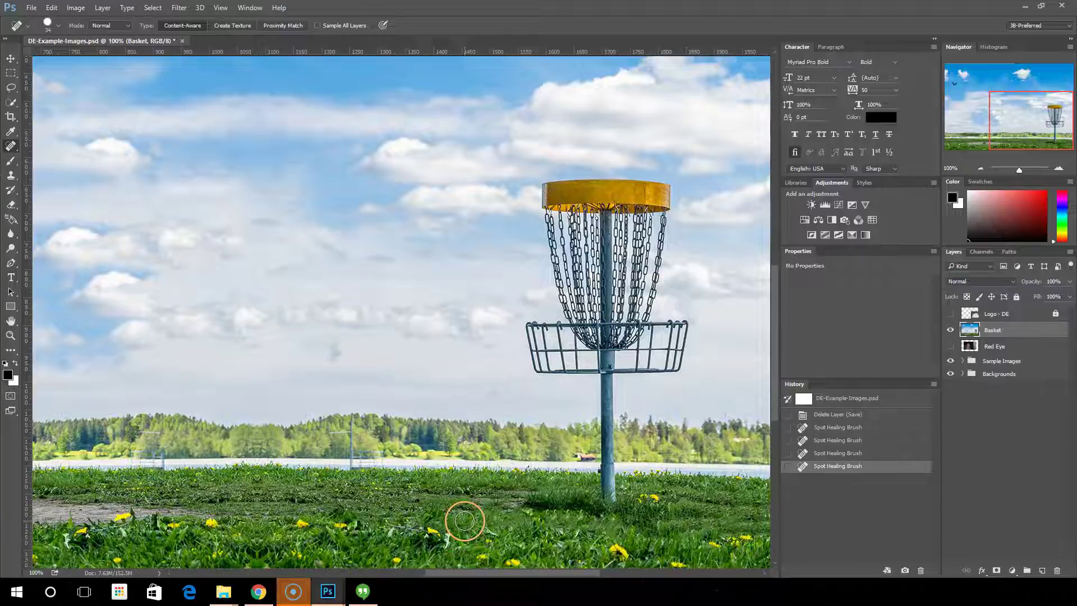
pyautogui.moveTo(465, 521); pyautogui.dragTo(542, 497)
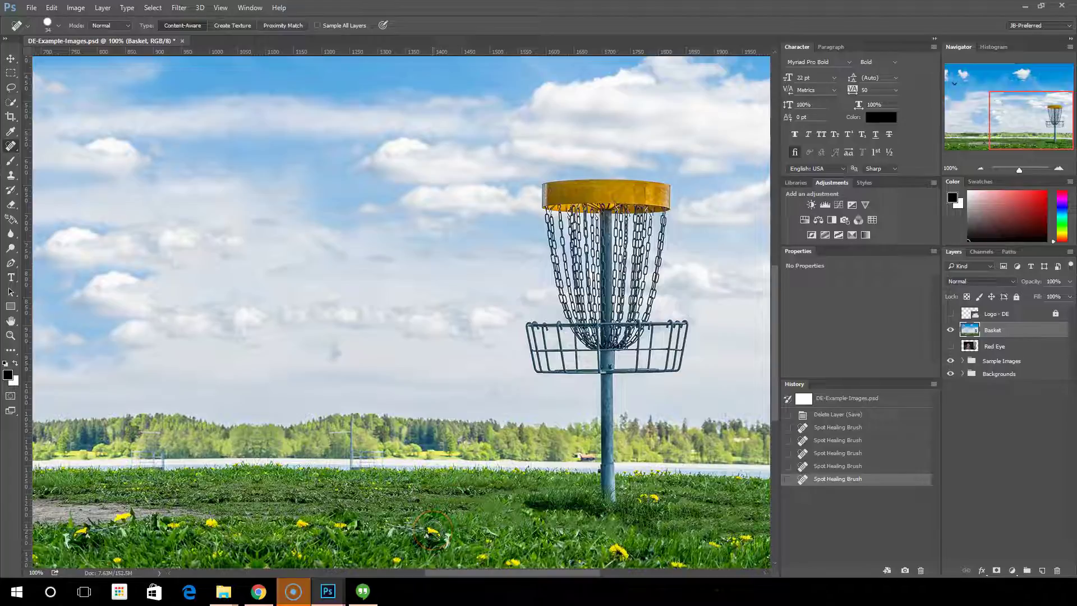
# - Revert to the Delete Layer state in History and heal the central foreground dandelions
pyautogui.click(841, 427)
pyautogui.click(845, 416)
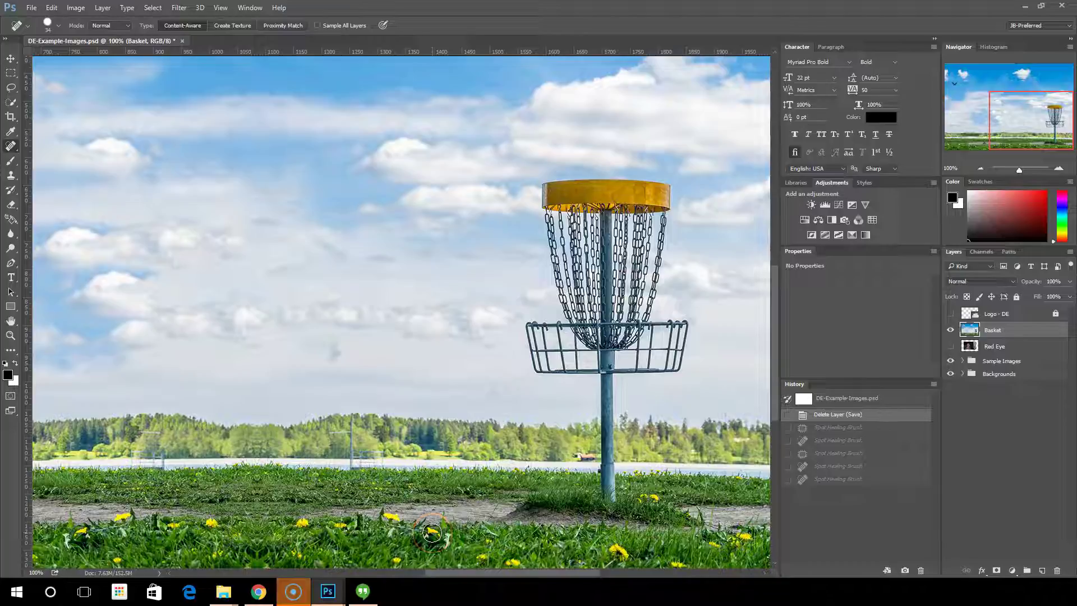
pyautogui.click(431, 533)
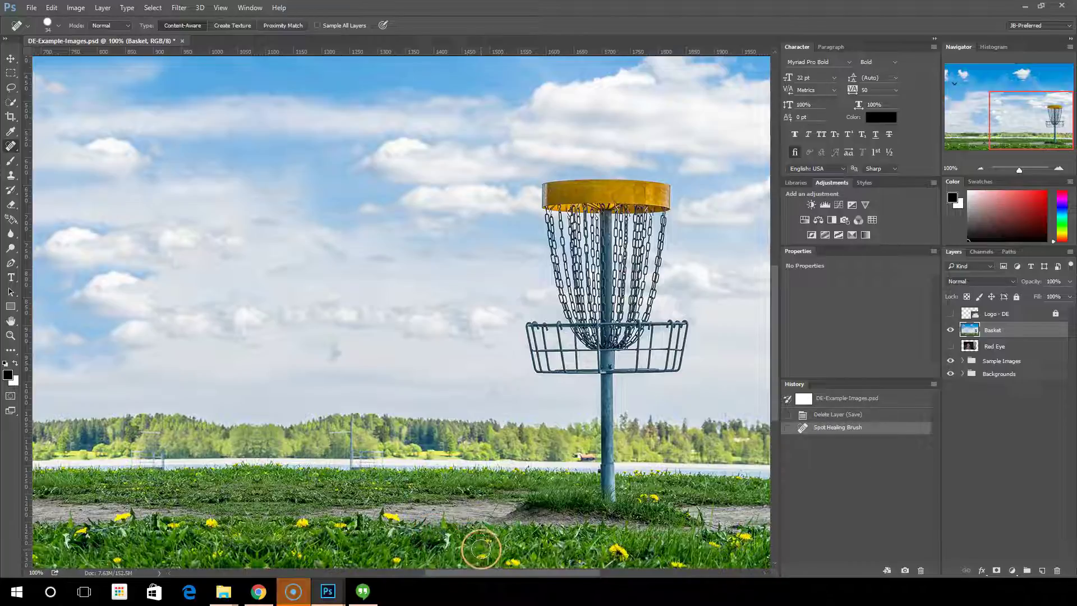
pyautogui.click(487, 553)
pyautogui.click(514, 560)
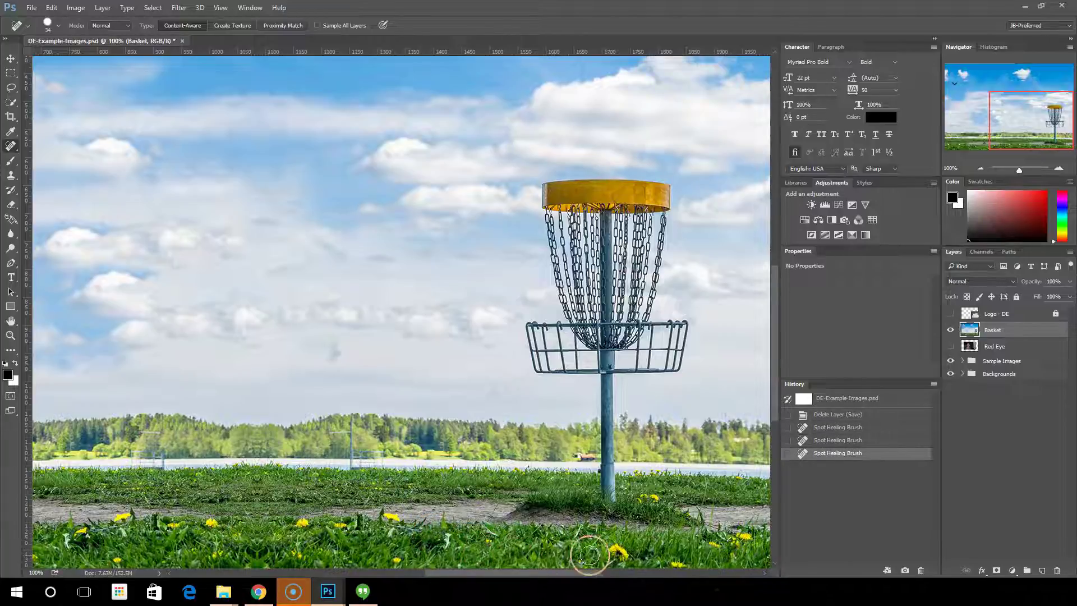
pyautogui.click(614, 548)
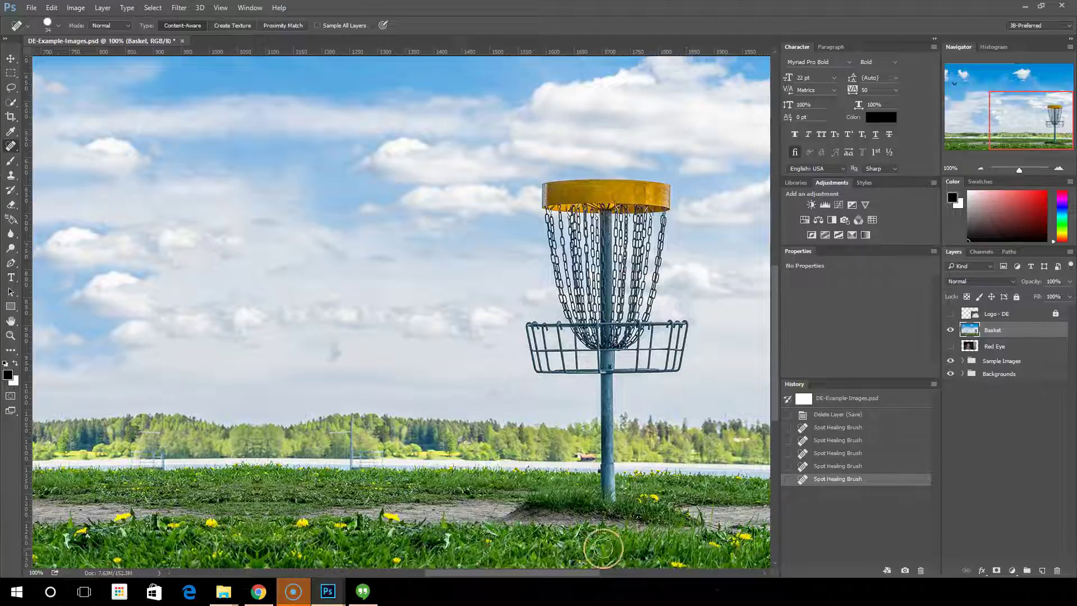
# - Remove the remaining dandelions and spots from the left foreground grass
pyautogui.click(299, 524)
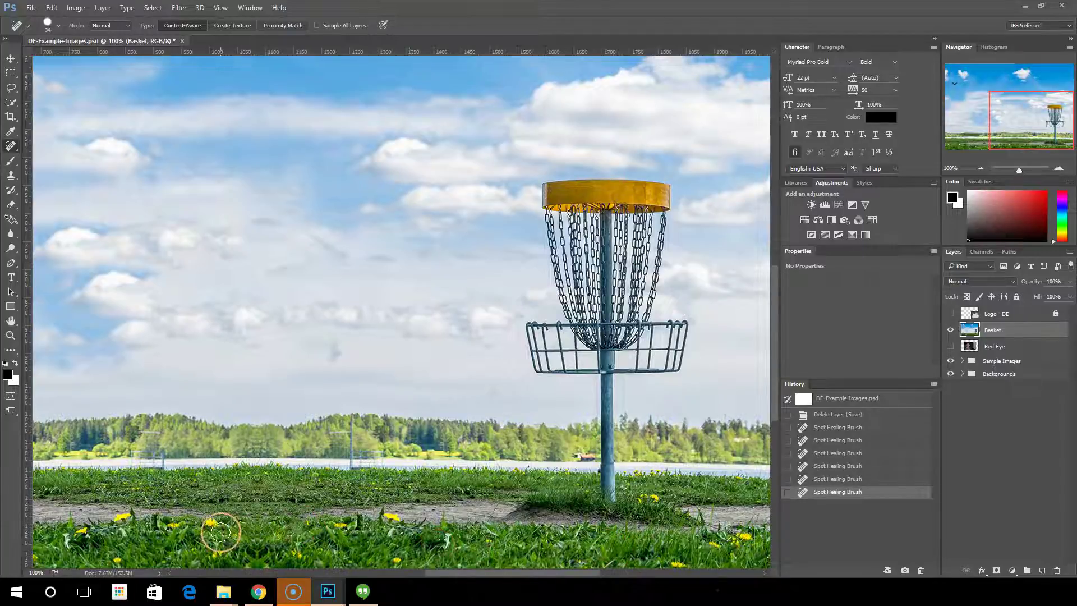
pyautogui.click(212, 522)
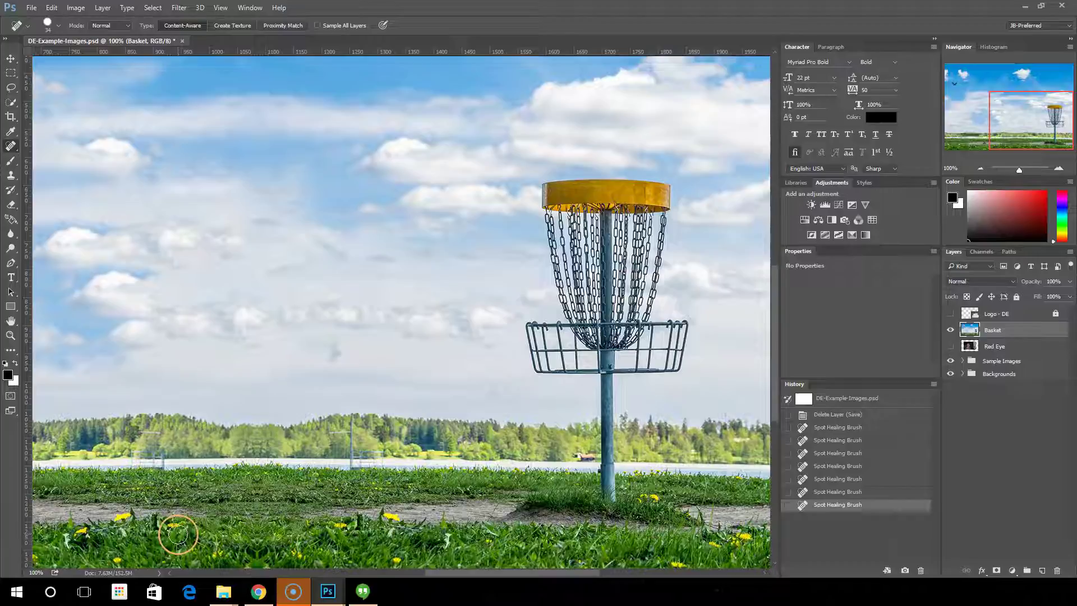
pyautogui.click(174, 533)
pyautogui.click(218, 552)
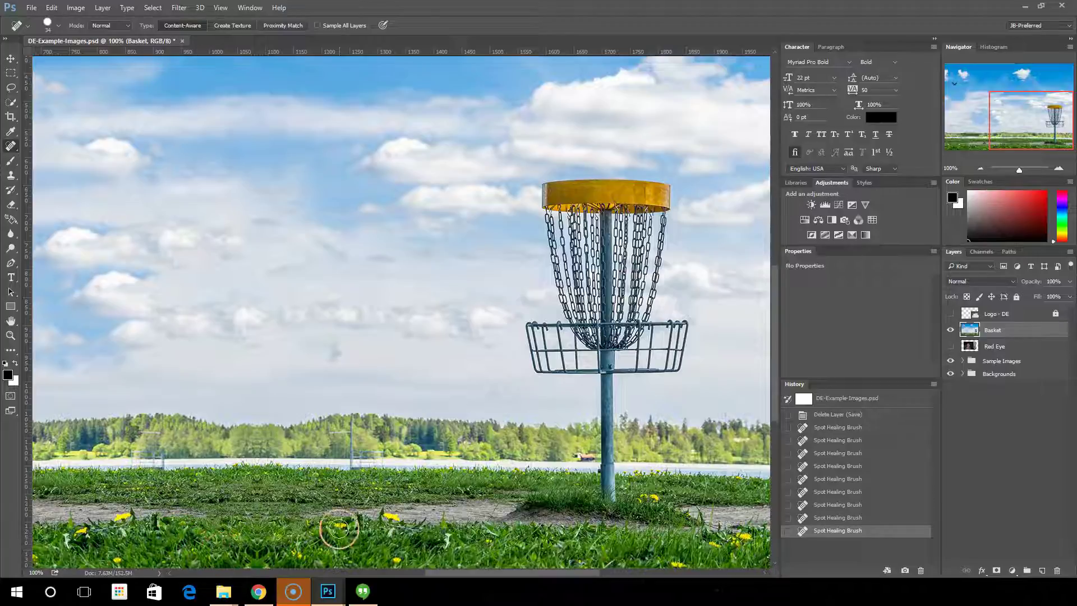
pyautogui.click(339, 527)
pyautogui.click(393, 521)
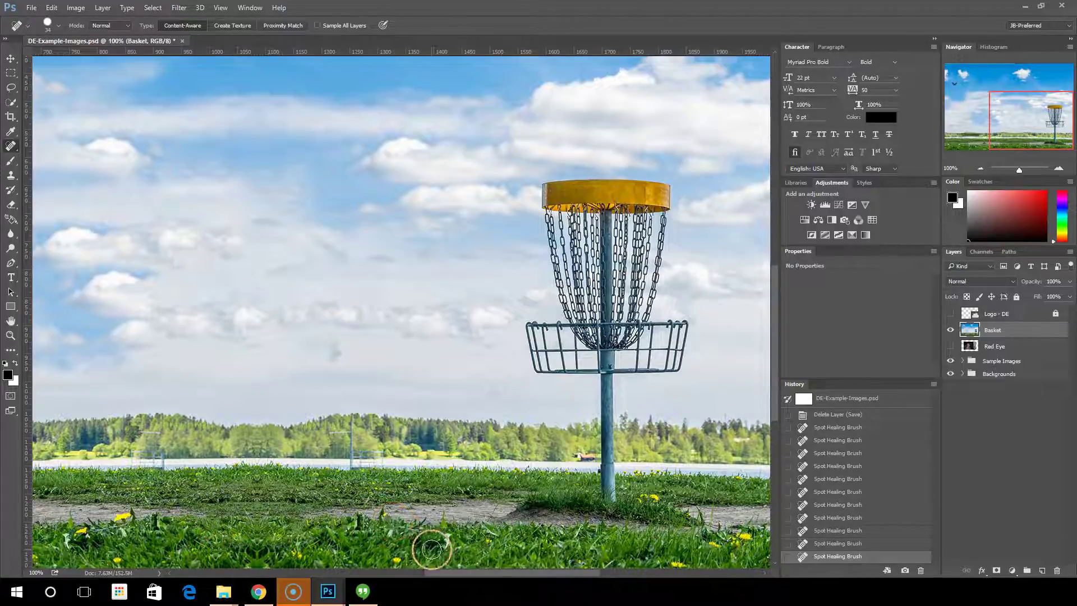
pyautogui.click(379, 520)
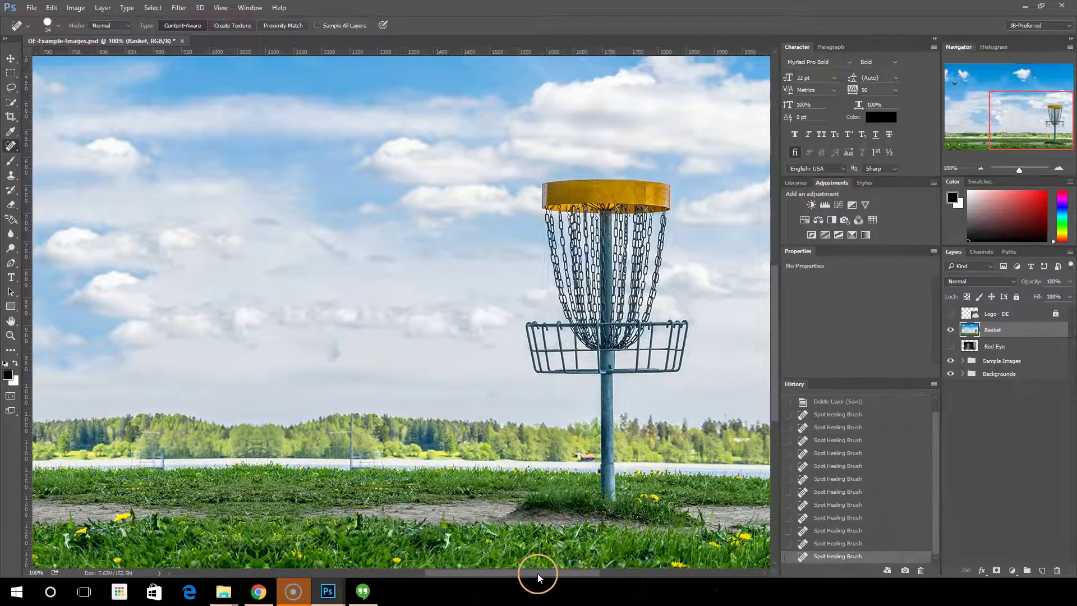
pyautogui.click(494, 554)
# - Switch the healing Type to Create Texture and heal the dirt path beside the basket
pyautogui.click(234, 25)
pyautogui.click(388, 376)
pyautogui.click(401, 491)
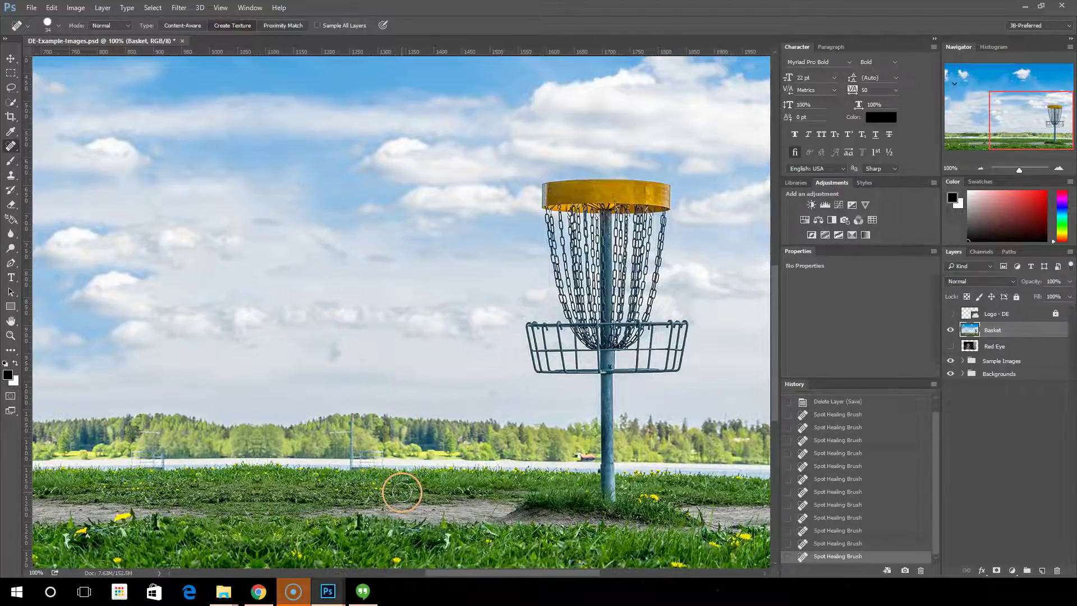
pyautogui.moveTo(389, 512)
pyautogui.mouseDown()
pyautogui.moveTo(468, 517)
pyautogui.moveTo(505, 507)
pyautogui.moveTo(330, 514)
pyautogui.moveTo(561, 519)
pyautogui.moveTo(483, 517)
pyautogui.mouseUp()
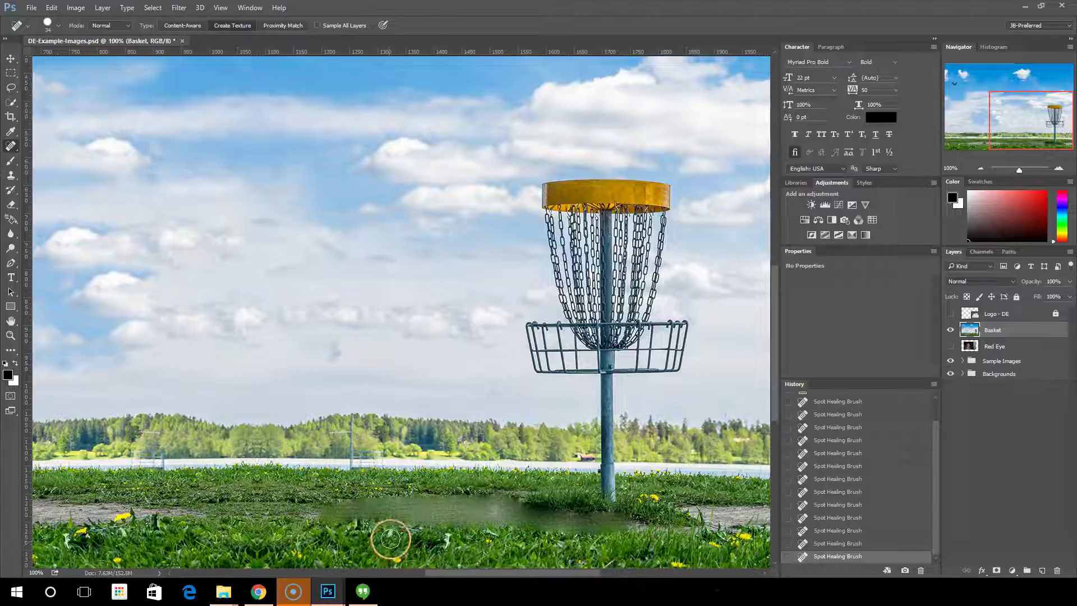
pyautogui.moveTo(551, 522)
pyautogui.mouseDown()
pyautogui.moveTo(605, 528)
pyautogui.moveTo(378, 506)
pyautogui.moveTo(590, 521)
pyautogui.moveTo(395, 508)
pyautogui.moveTo(541, 519)
pyautogui.moveTo(468, 509)
pyautogui.mouseUp()
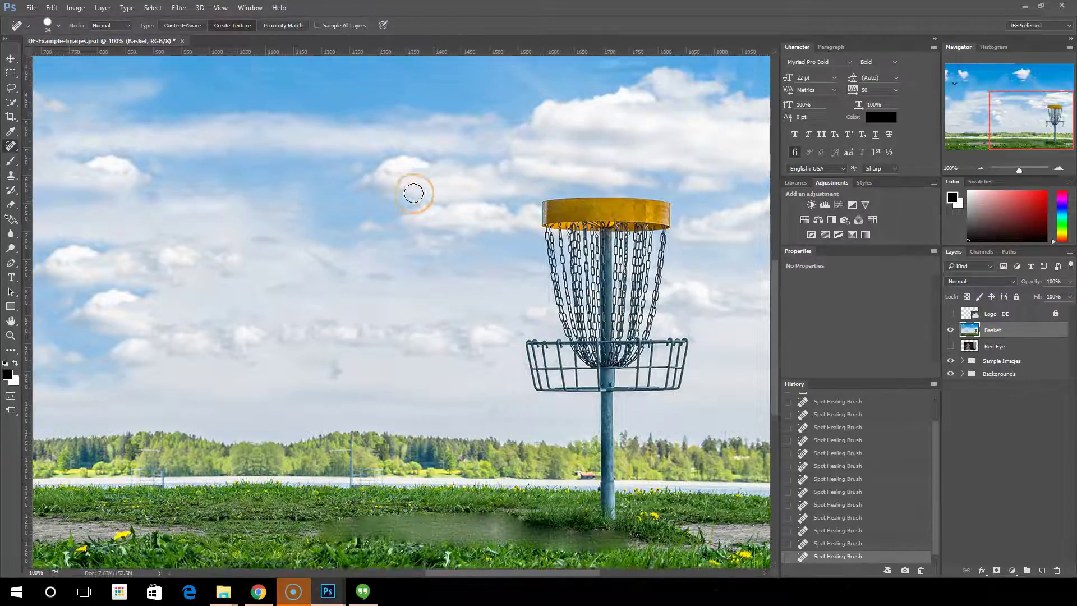
# - Try a Create Texture heal on the small cloud, undo it, and return to the basket
pyautogui.scroll(5, 413, 193)
pyautogui.scroll(6, 465, 196)
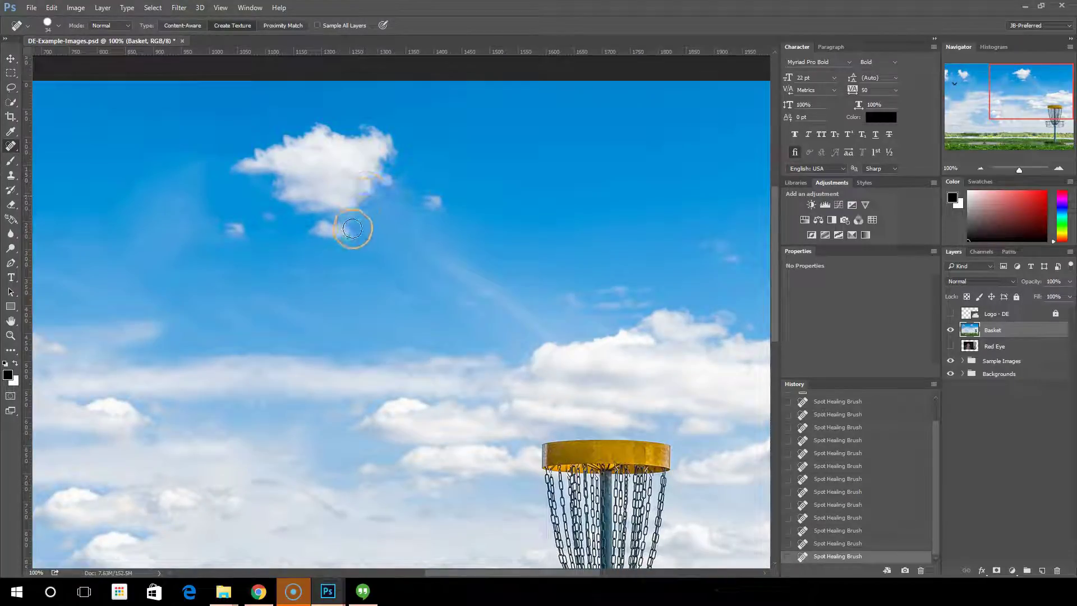
pyautogui.moveTo(353, 229)
pyautogui.mouseDown()
pyautogui.moveTo(309, 218)
pyautogui.moveTo(364, 152)
pyautogui.moveTo(291, 168)
pyautogui.moveTo(336, 143)
pyautogui.moveTo(385, 161)
pyautogui.moveTo(320, 140)
pyautogui.moveTo(288, 140)
pyautogui.moveTo(284, 161)
pyautogui.moveTo(243, 159)
pyautogui.moveTo(289, 192)
pyautogui.moveTo(360, 197)
pyautogui.moveTo(375, 219)
pyautogui.mouseUp()
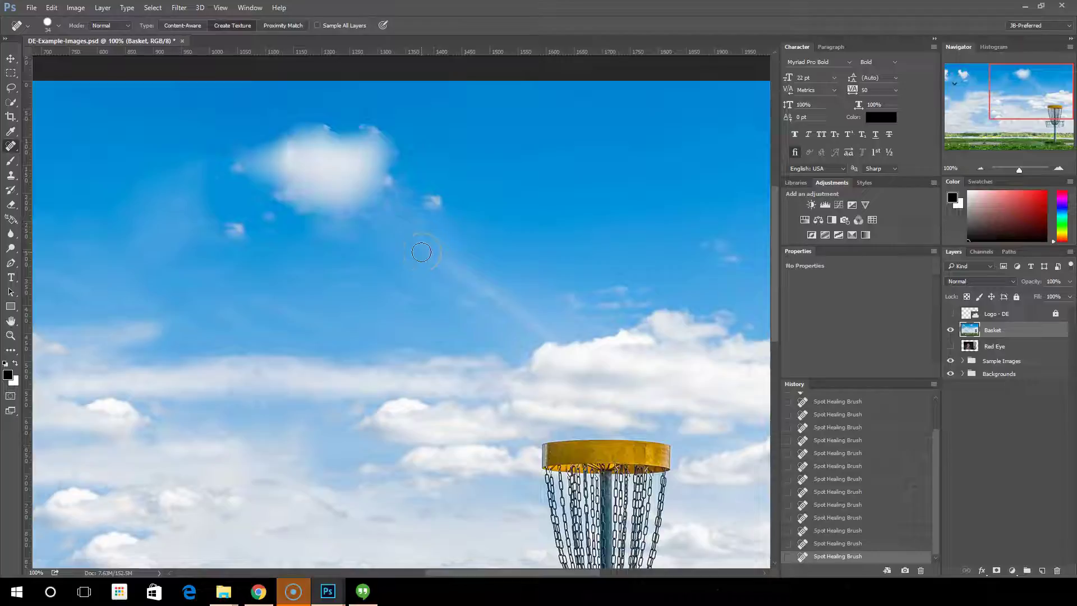
pyautogui.click(300, 272)
pyautogui.click(837, 543)
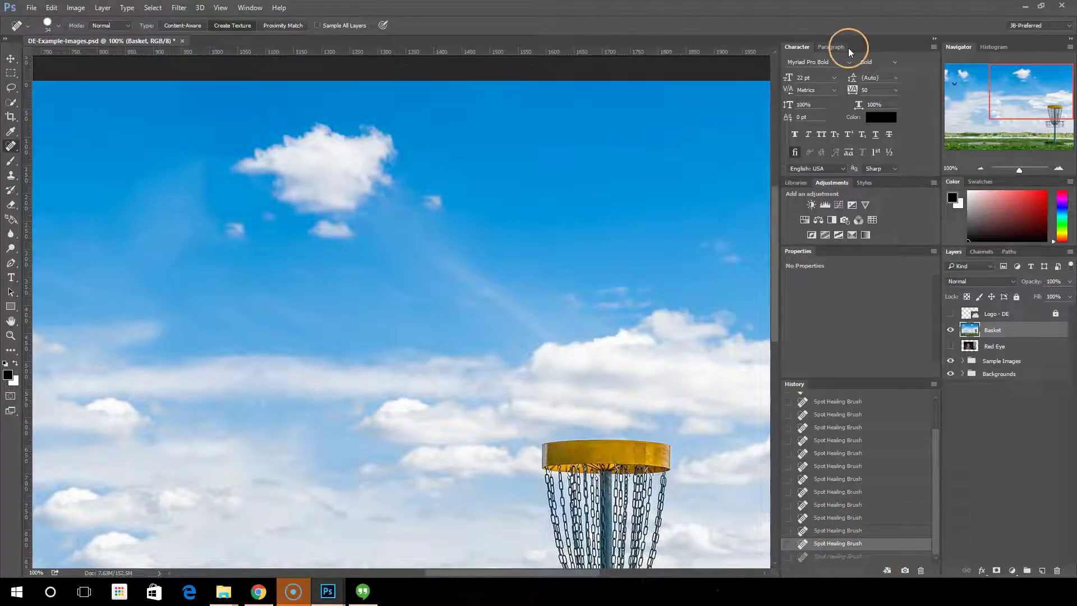
pyautogui.moveTo(1065, 111); pyautogui.dragTo(1047, 163)
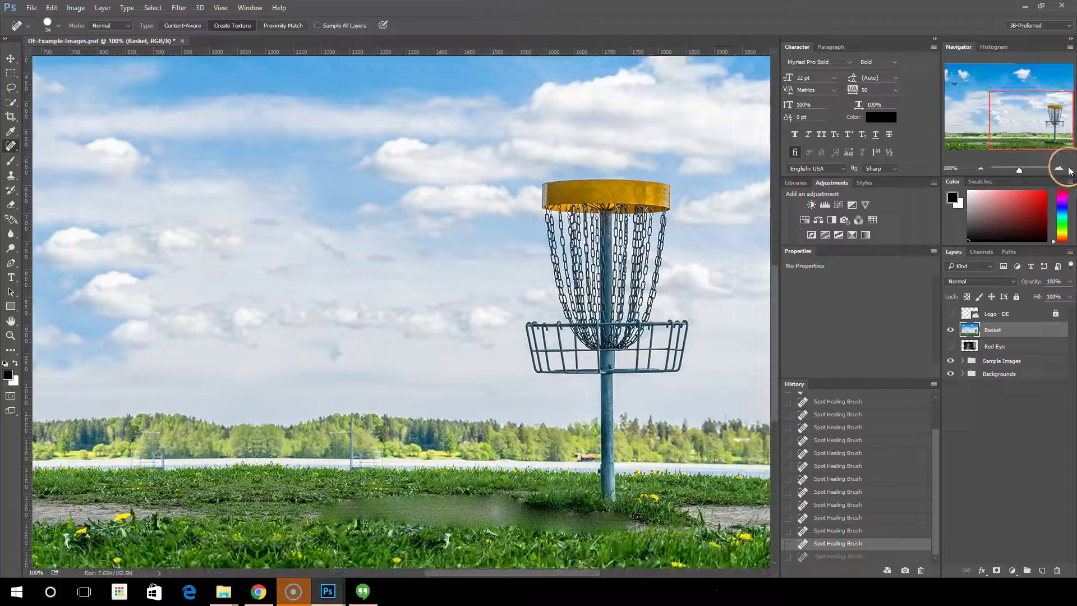
# - Undo the last heal, set Type to Proximity Match, and heal the dirt path
pyautogui.click(864, 531)
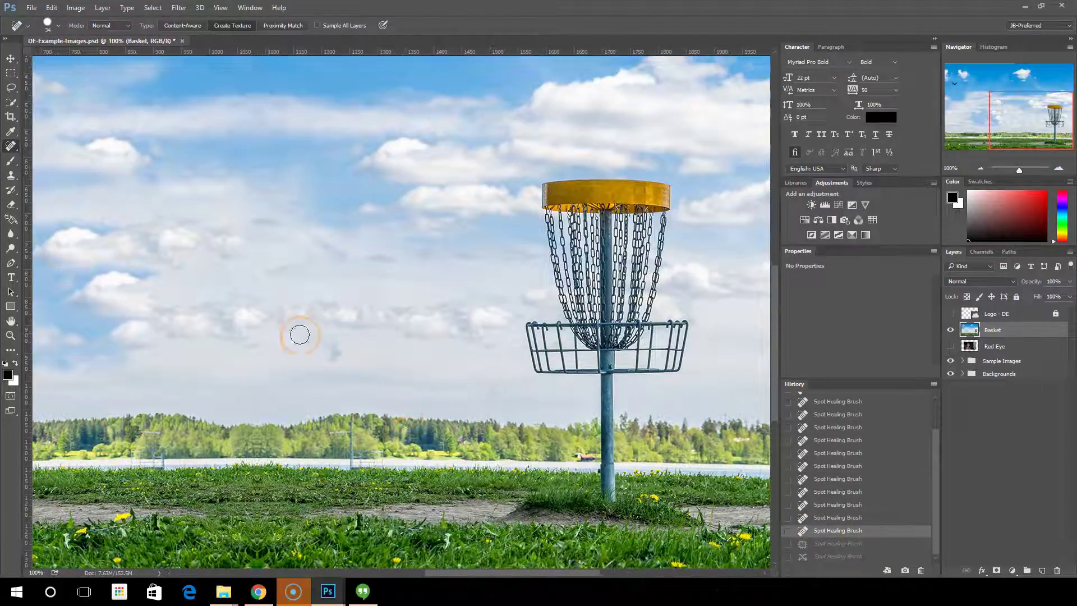
pyautogui.click(283, 25)
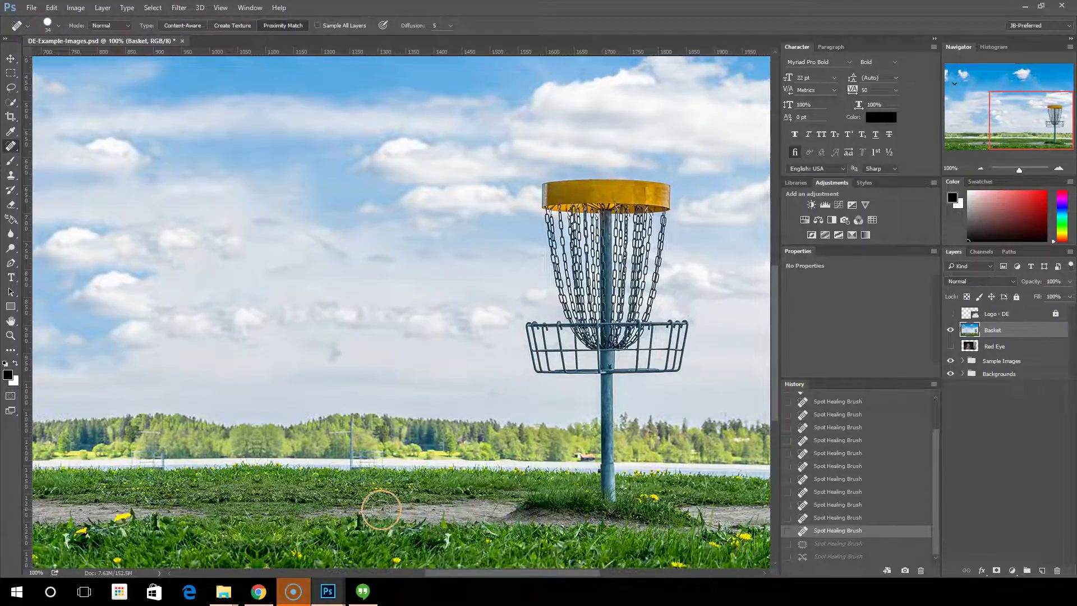
pyautogui.moveTo(378, 512)
pyautogui.mouseDown()
pyautogui.moveTo(628, 524)
pyautogui.moveTo(481, 505)
pyautogui.moveTo(316, 516)
pyautogui.moveTo(513, 509)
pyautogui.mouseUp()
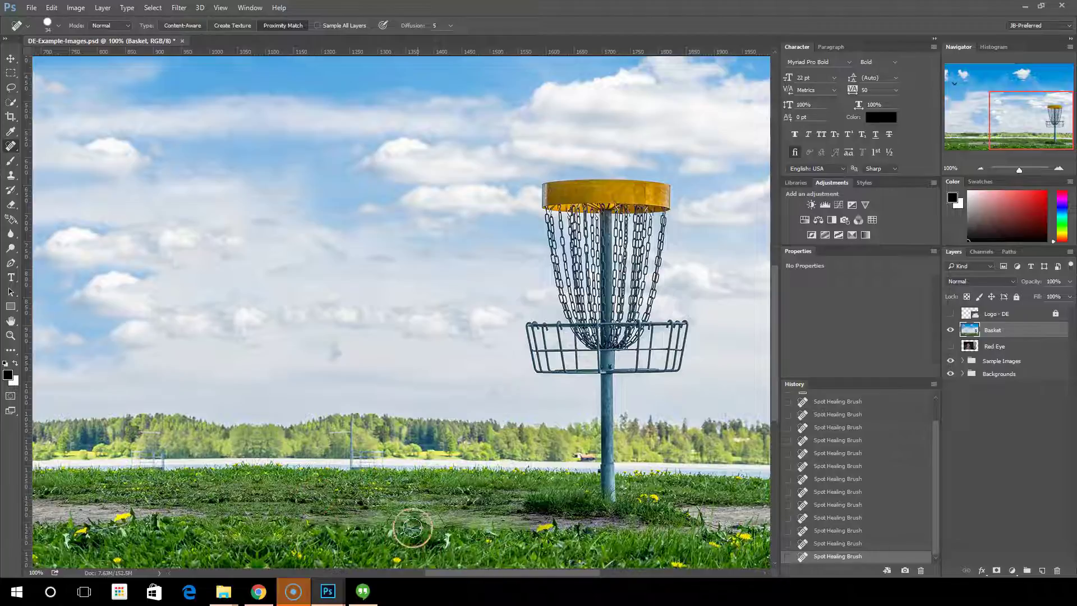
pyautogui.moveTo(698, 512)
pyautogui.mouseDown()
pyautogui.moveTo(777, 512)
pyautogui.moveTo(699, 526)
pyautogui.moveTo(681, 512)
pyautogui.moveTo(768, 519)
pyautogui.moveTo(716, 518)
pyautogui.mouseUp()
pyautogui.moveTo(612, 526); pyautogui.dragTo(494, 514)
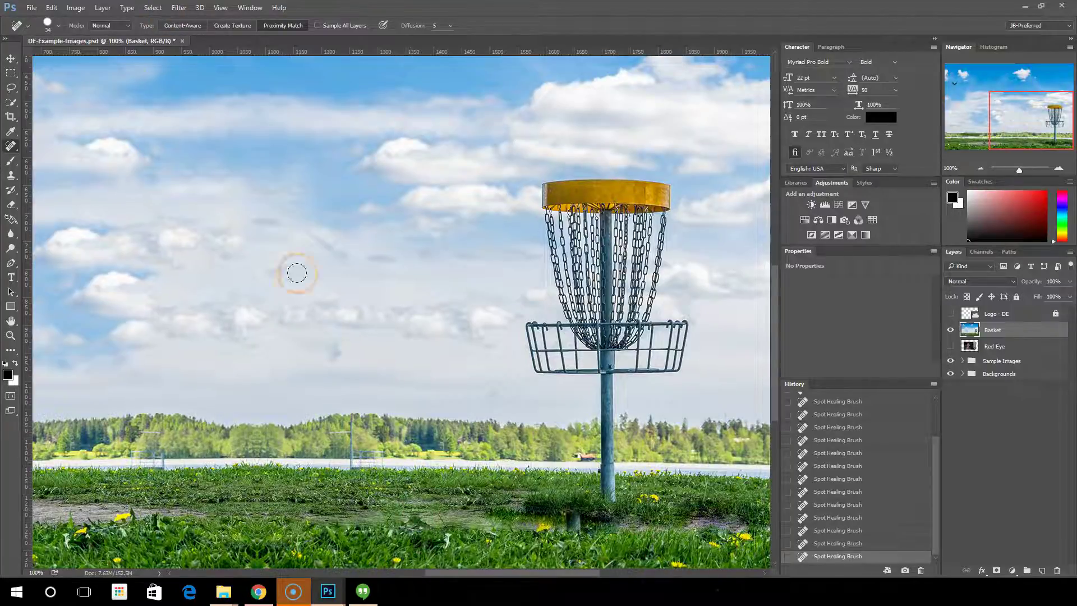
# - Switch back to Content-Aware and heal the remaining dirt patches at the basket's base
pyautogui.click(181, 25)
pyautogui.moveTo(560, 518)
pyautogui.mouseDown()
pyautogui.moveTo(487, 531)
pyautogui.moveTo(456, 519)
pyautogui.moveTo(582, 524)
pyautogui.moveTo(572, 519)
pyautogui.mouseUp()
pyautogui.moveTo(713, 542)
pyautogui.mouseDown()
pyautogui.moveTo(729, 524)
pyautogui.moveTo(586, 525)
pyautogui.mouseUp()
pyautogui.moveTo(508, 503); pyautogui.dragTo(308, 513)
pyautogui.click(803, 550)
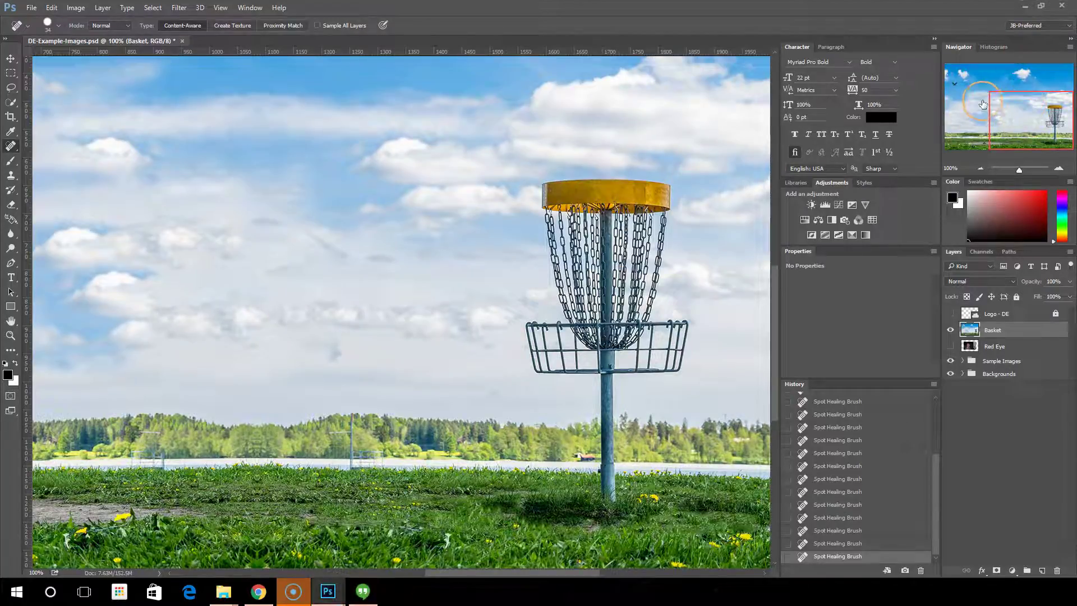
# - Try healing out the bird in the sky, revert it, and zoom out to the whole photo
pyautogui.moveTo(1024, 109); pyautogui.dragTo(979, 81)
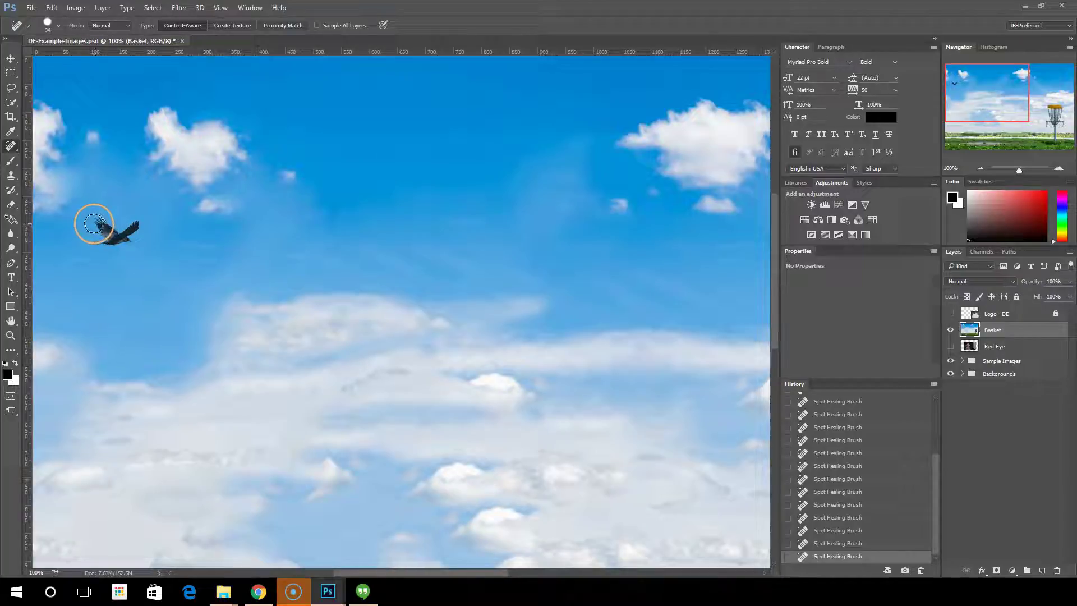
pyautogui.moveTo(96, 215)
pyautogui.mouseDown()
pyautogui.moveTo(96, 228)
pyautogui.moveTo(116, 236)
pyautogui.moveTo(133, 224)
pyautogui.moveTo(107, 228)
pyautogui.moveTo(127, 236)
pyautogui.mouseUp()
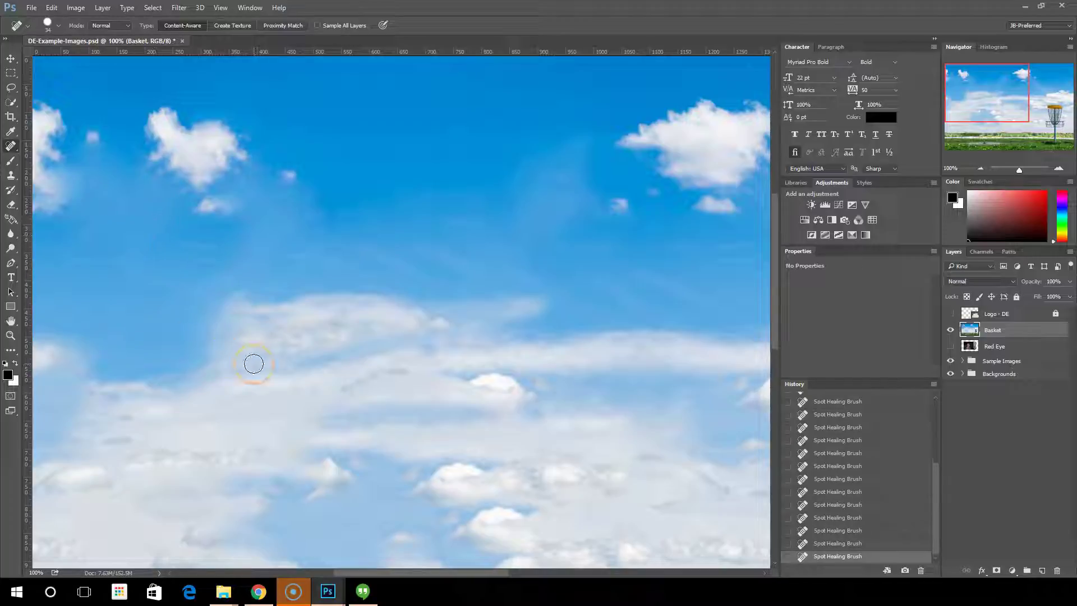
pyautogui.click(857, 530)
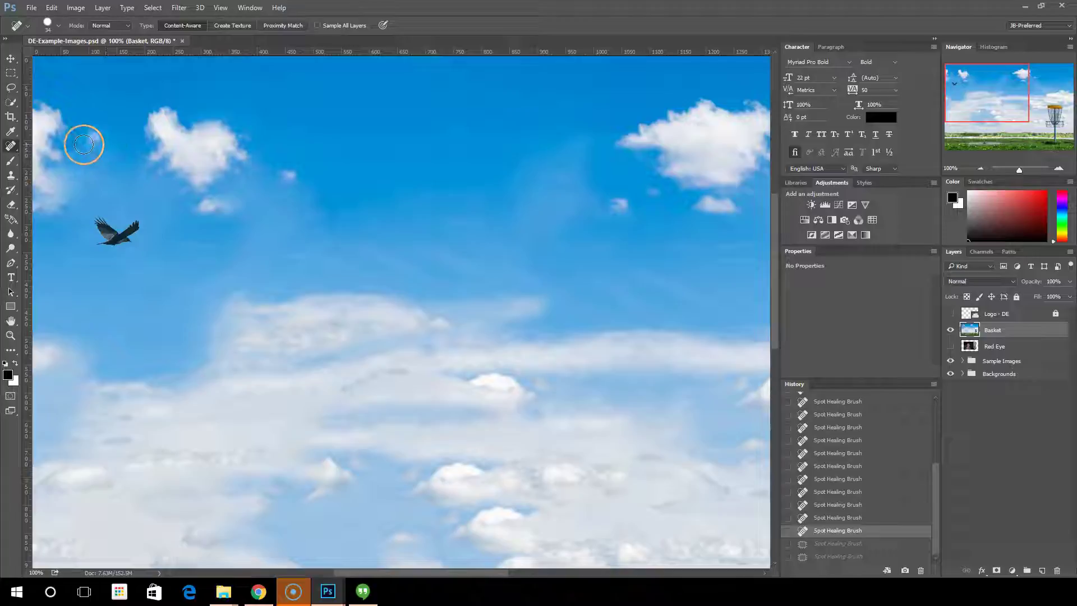
pyautogui.click(979, 167)
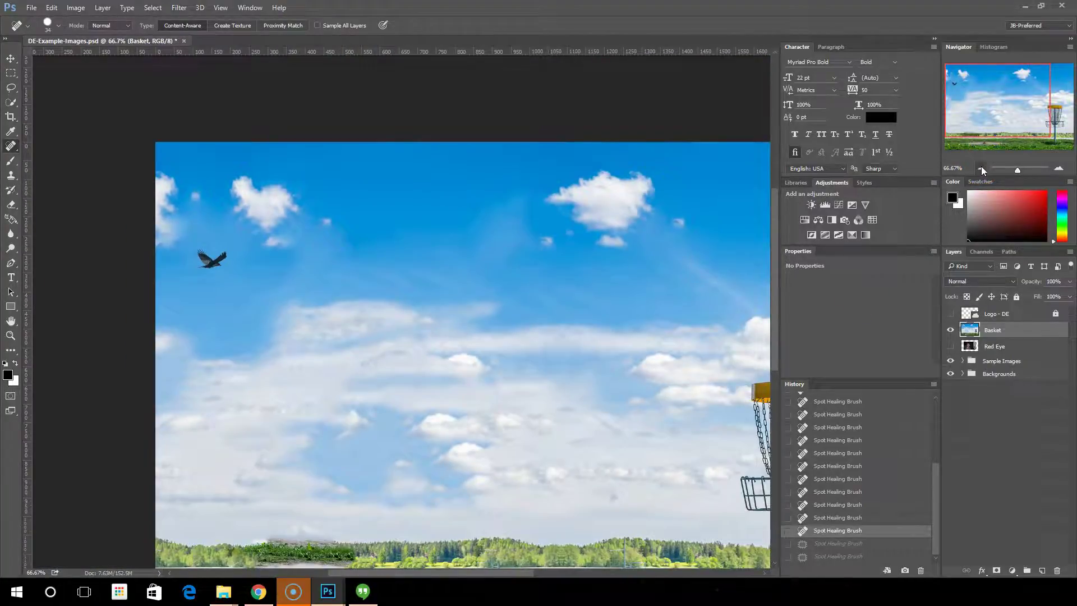
pyautogui.click(981, 168)
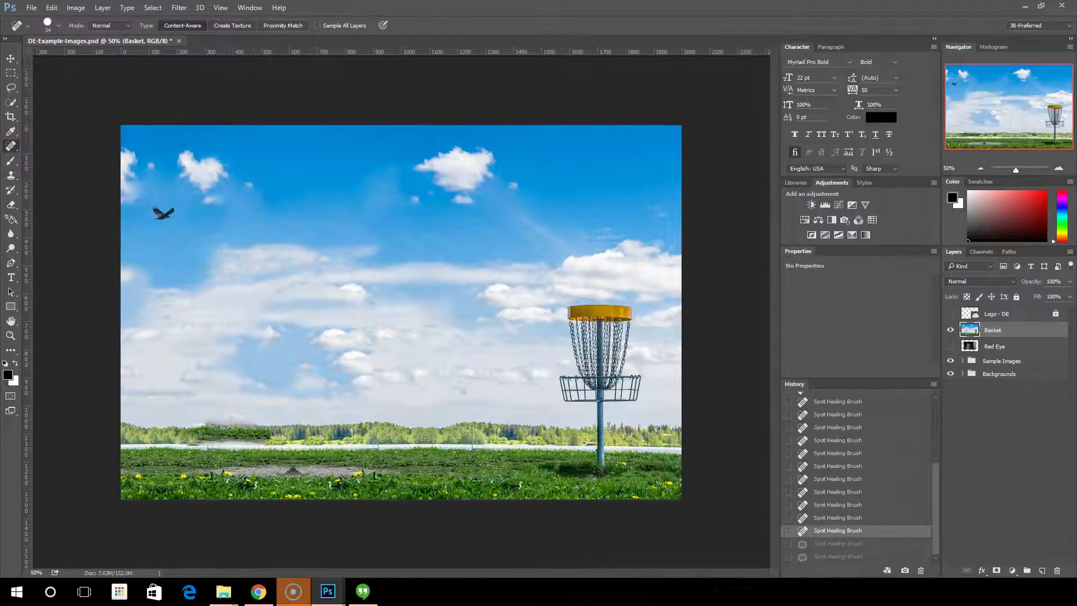
# - Switch to the Healing Brush Tool and Alt-click grass at the treeline as the source
pyautogui.rightClick(12, 146)
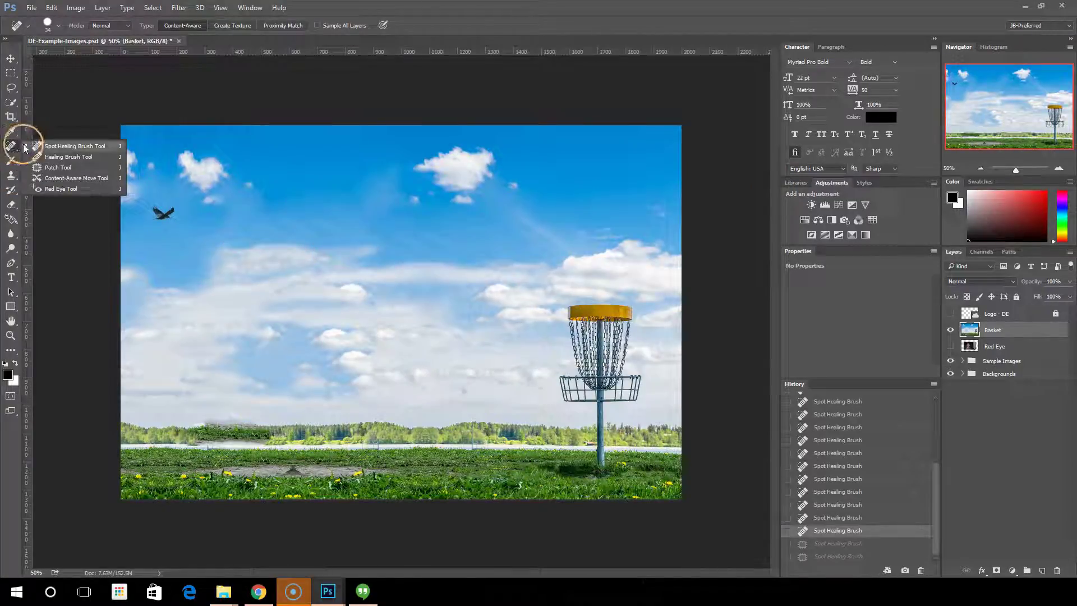
pyautogui.click(58, 156)
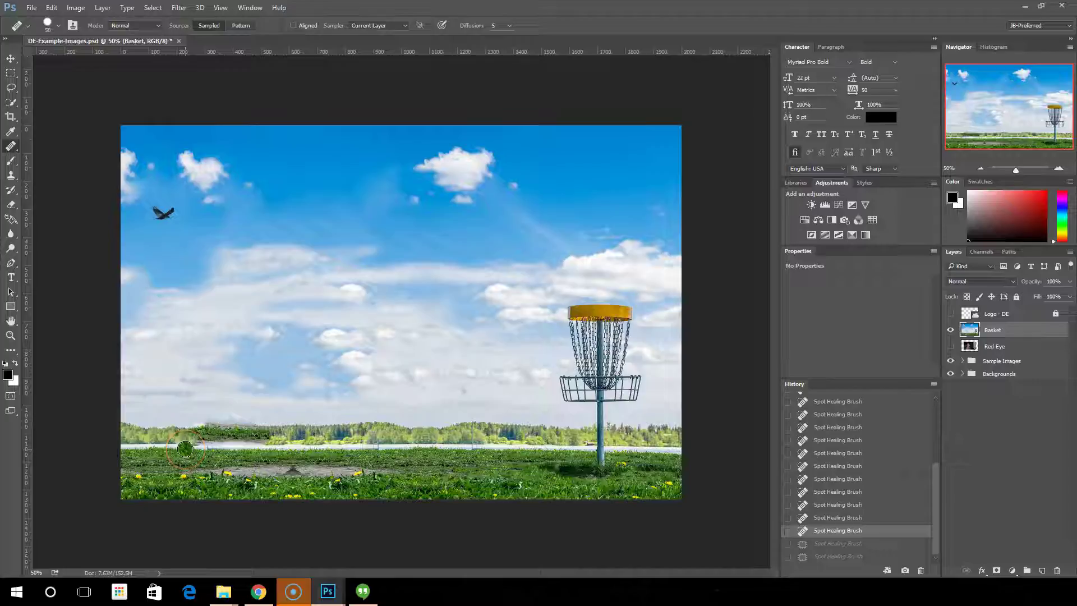
pyautogui.keyDown('alt'); pyautogui.click(213, 429); pyautogui.keyUp('alt')
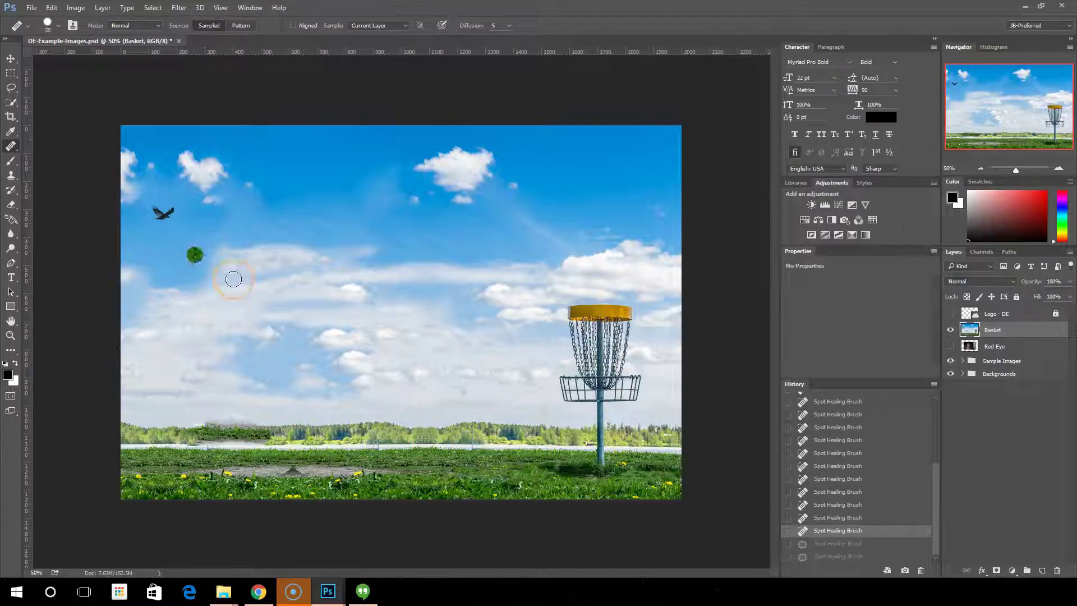
pyautogui.click(309, 313)
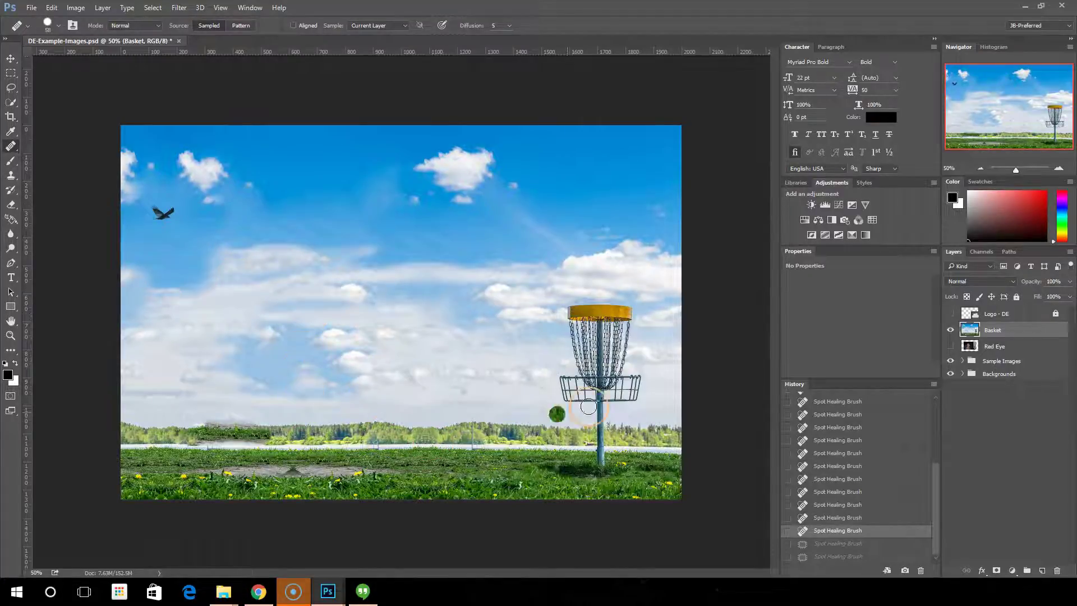
# - Zoom in with the Navigator onto the dirt strip by the horizon
pyautogui.click(1060, 263)
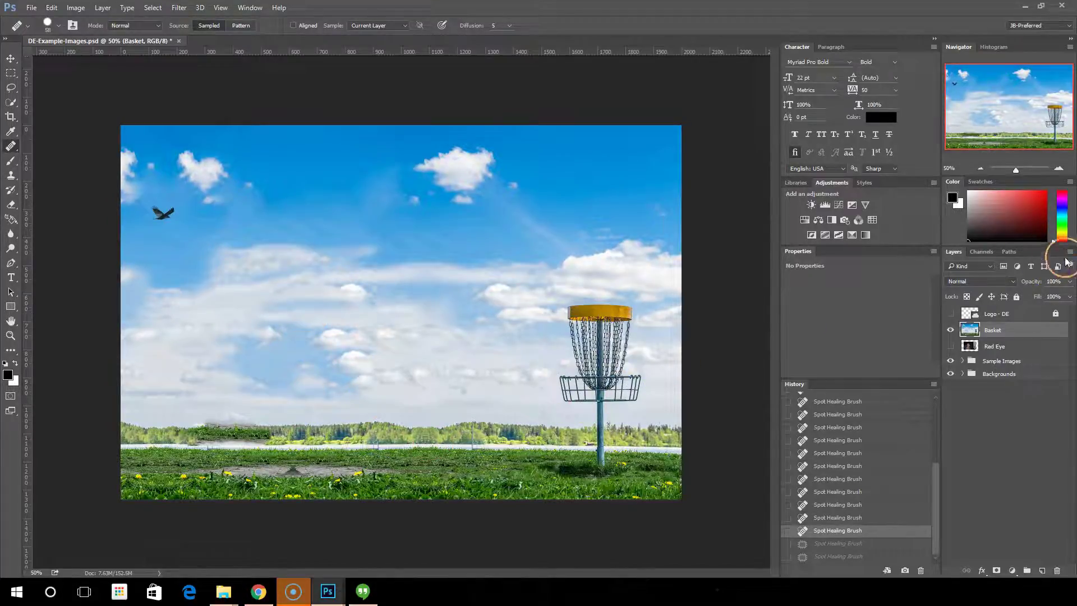
pyautogui.click(1059, 168)
pyautogui.click(1059, 168)
pyautogui.click(1058, 169)
pyautogui.moveTo(1006, 123); pyautogui.dragTo(994, 149)
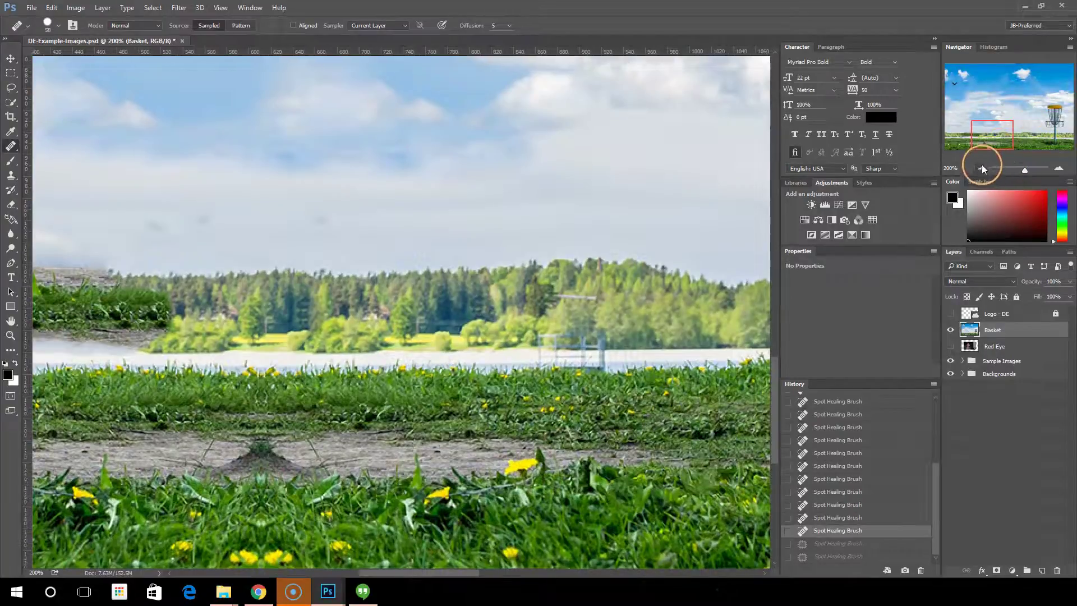
# - Paint sampled grass over the foreground dirt strip, compare earlier History states, then restore the repair
pyautogui.click(981, 167)
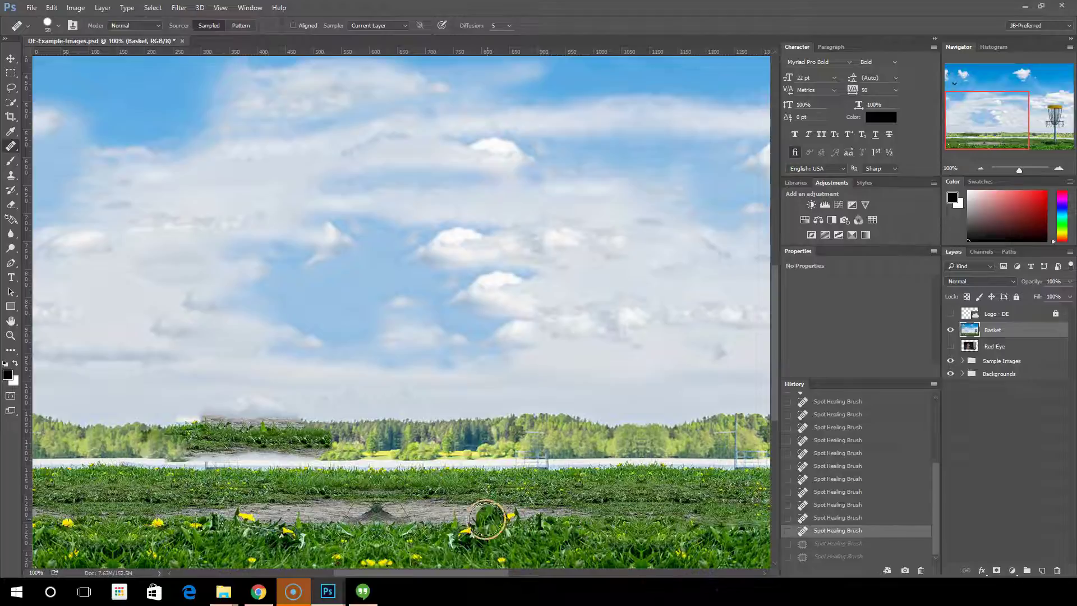
pyautogui.click(405, 509)
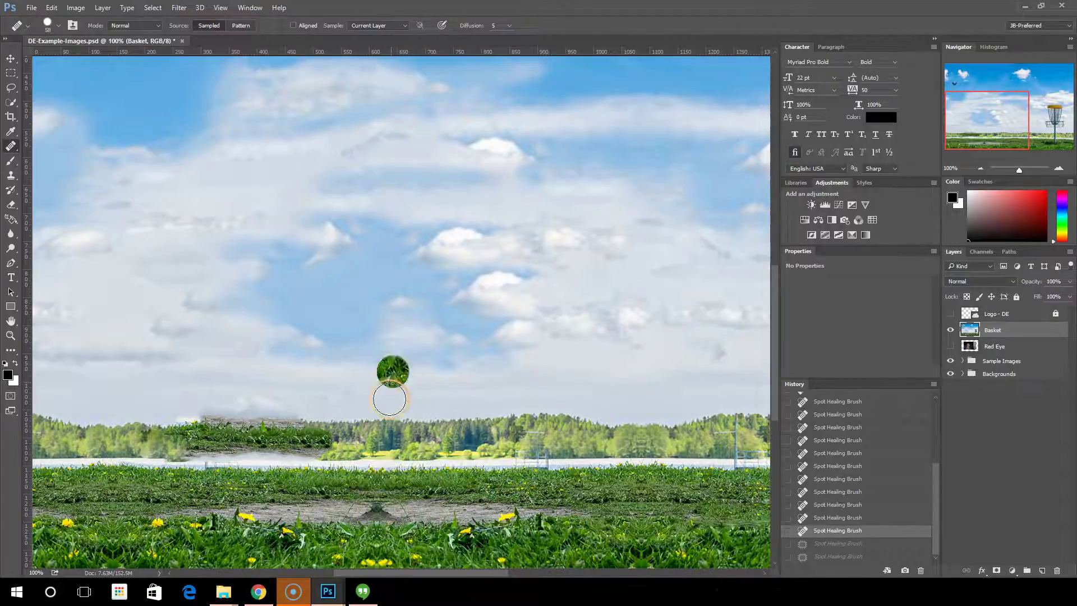
pyautogui.moveTo(383, 497)
pyautogui.mouseDown()
pyautogui.moveTo(358, 514)
pyautogui.moveTo(426, 519)
pyautogui.moveTo(474, 508)
pyautogui.moveTo(225, 510)
pyautogui.mouseUp()
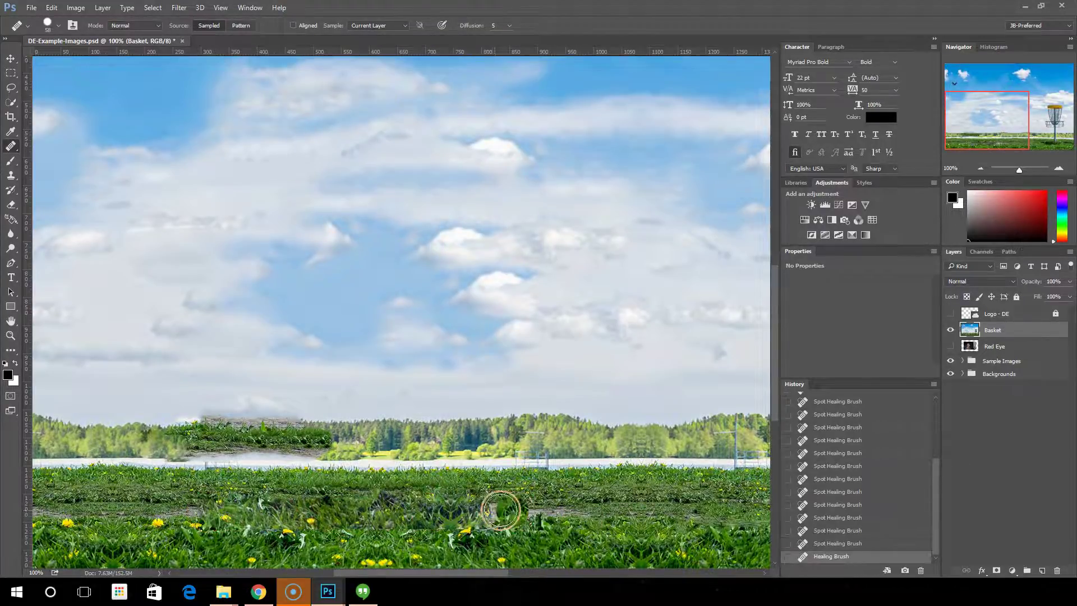
pyautogui.click(692, 539)
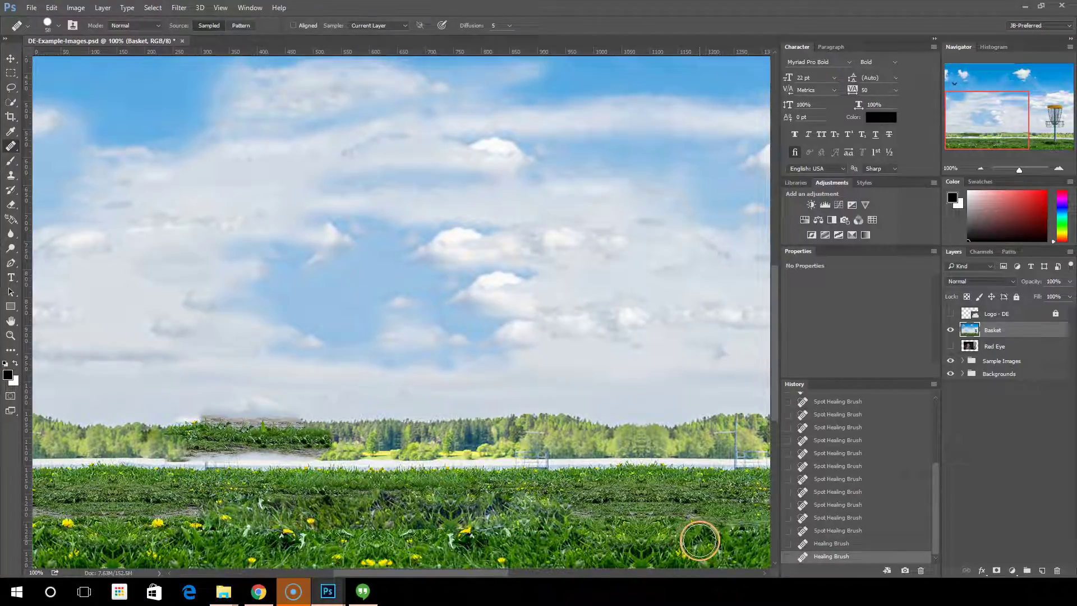
pyautogui.click(847, 517)
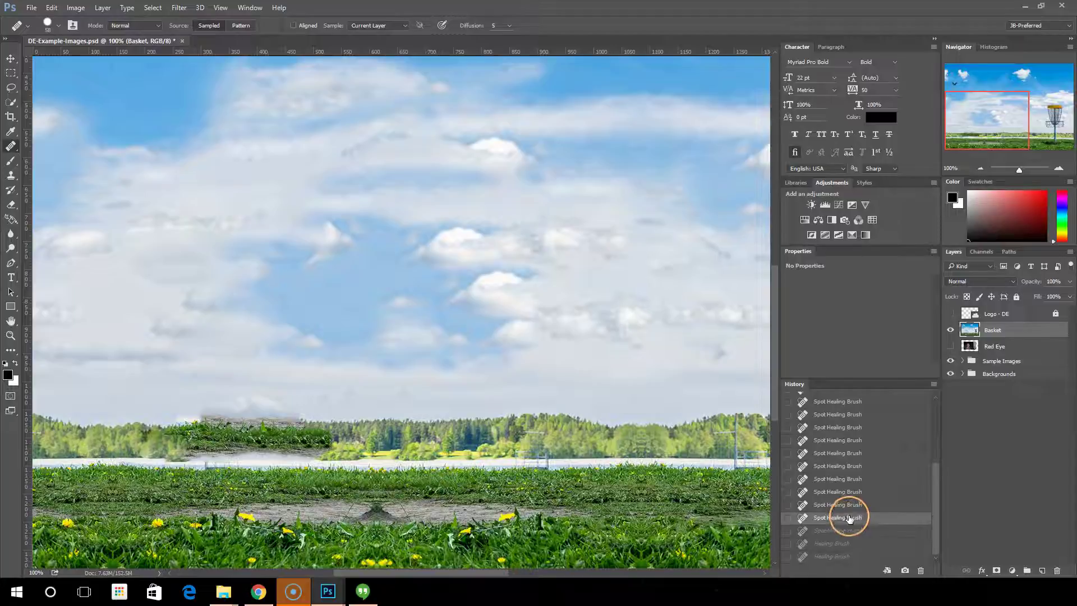
pyautogui.click(847, 505)
pyautogui.click(839, 556)
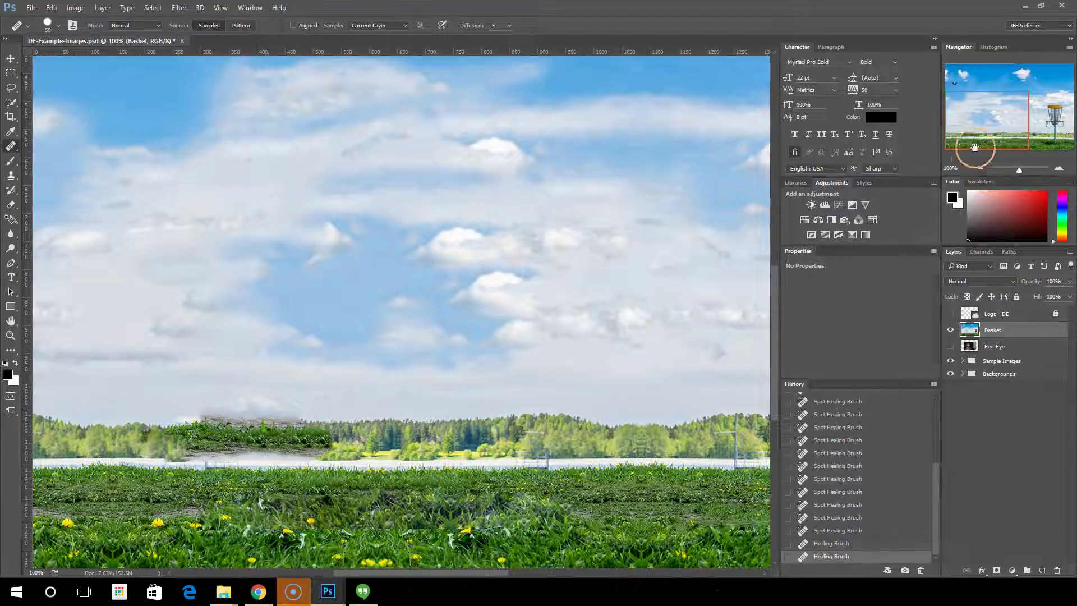
# - Bring the bird into view, sample nearby clear sky, and heal over the bird
pyautogui.moveTo(969, 135); pyautogui.dragTo(969, 107)
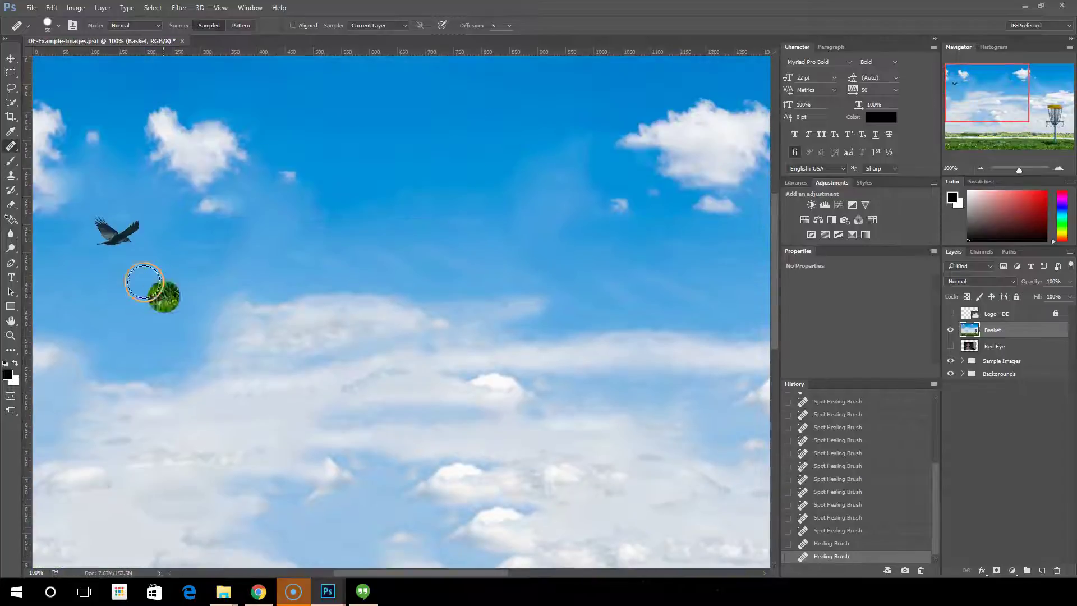
pyautogui.keyDown('alt'); pyautogui.click(183, 244); pyautogui.keyUp('alt')
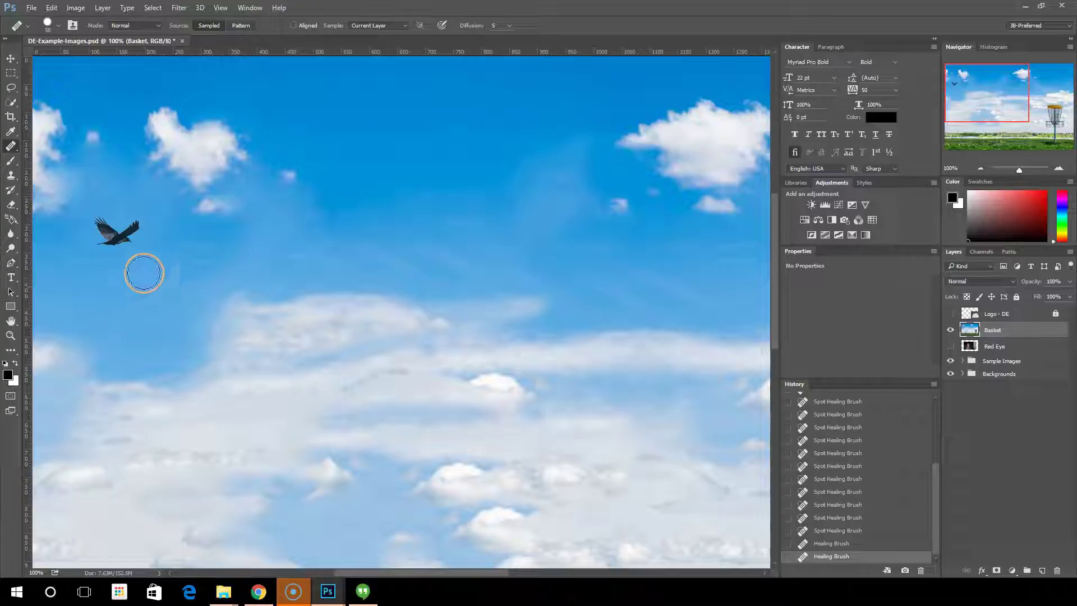
pyautogui.moveTo(140, 264)
pyautogui.mouseDown()
pyautogui.moveTo(101, 229)
pyautogui.moveTo(140, 232)
pyautogui.moveTo(91, 229)
pyautogui.mouseUp()
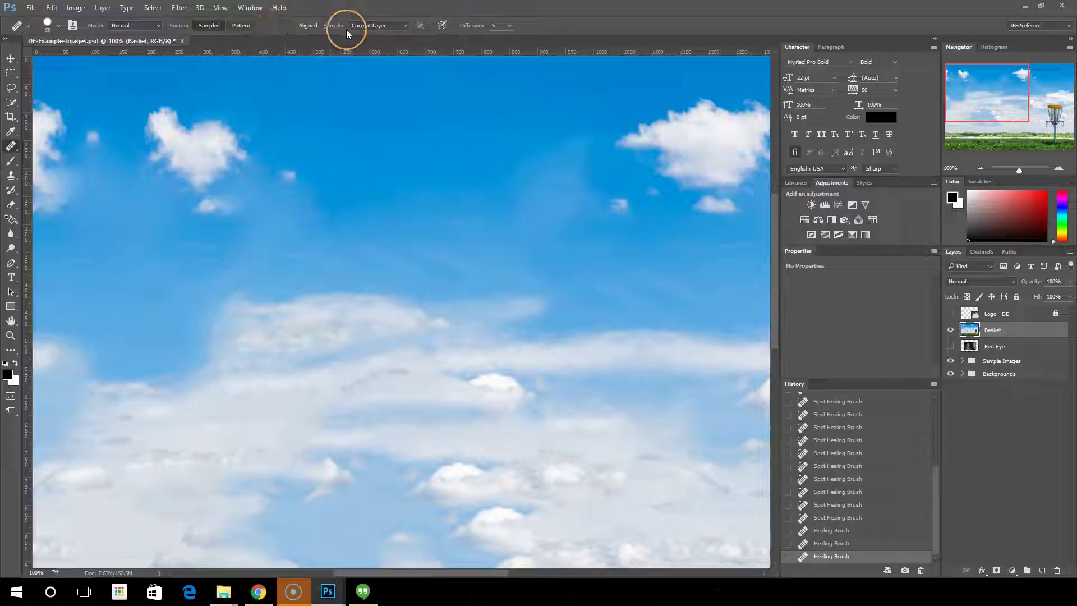
# - Toggle the Aligned sampling option, sample the grass, and heal a rough grass patch
pyautogui.click(310, 25)
pyautogui.moveTo(990, 111); pyautogui.dragTo(1004, 138)
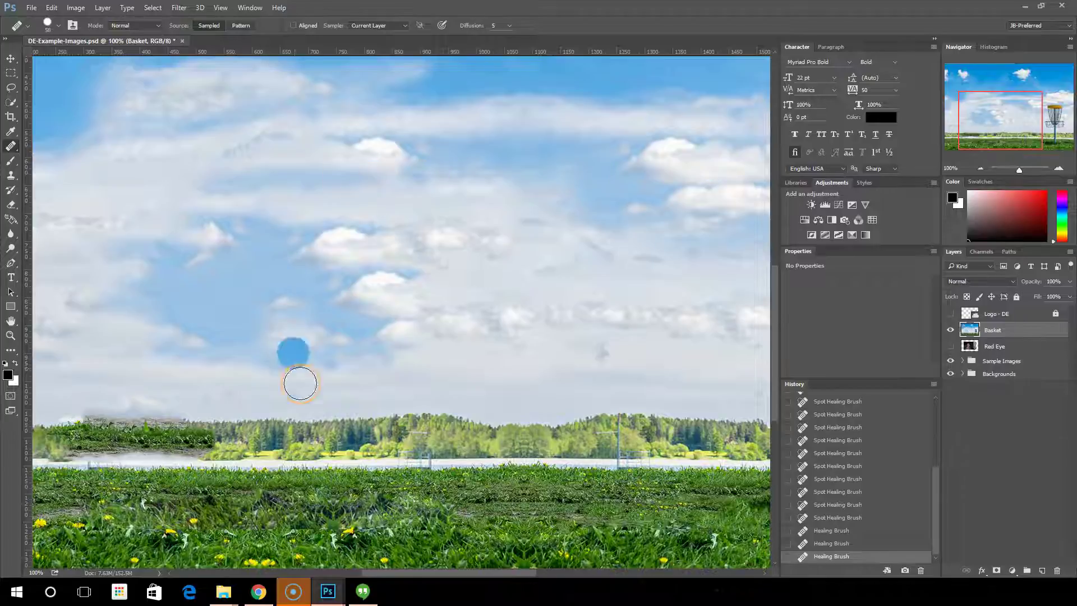
pyautogui.moveTo(993, 125); pyautogui.dragTo(980, 136)
pyautogui.click(334, 354)
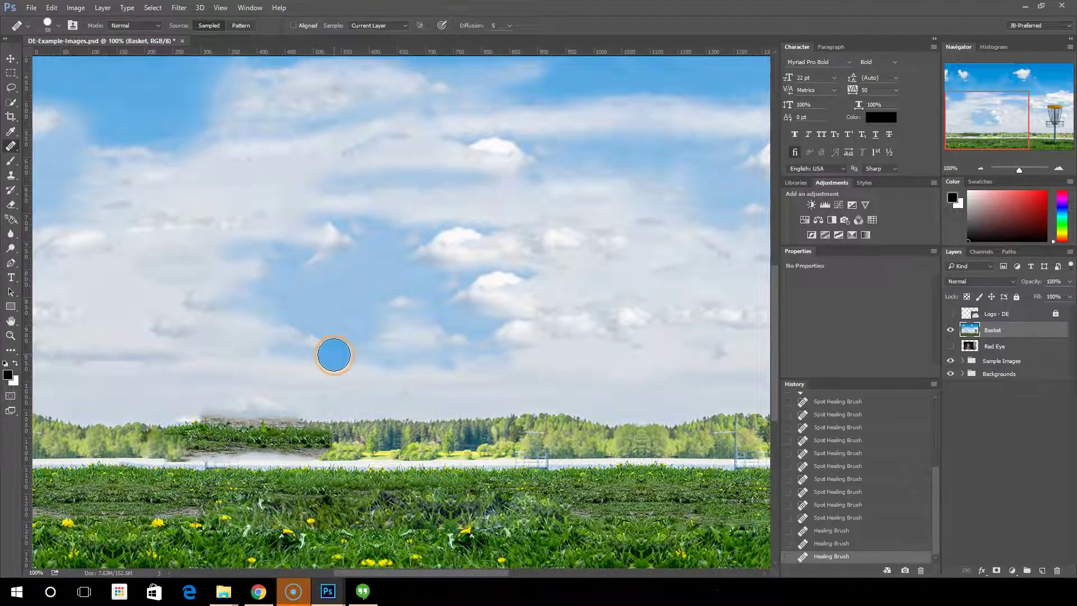
pyautogui.keyDown('alt'); pyautogui.click(383, 518); pyautogui.keyUp('alt')
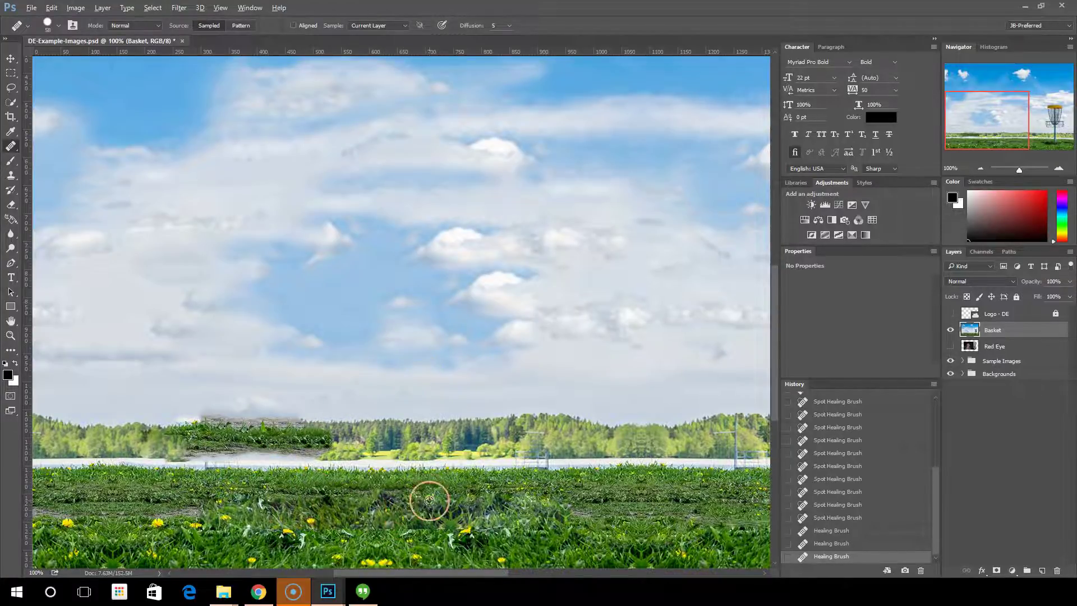
pyautogui.moveTo(428, 506)
pyautogui.mouseDown()
pyautogui.moveTo(424, 547)
pyautogui.moveTo(427, 520)
pyautogui.moveTo(551, 514)
pyautogui.moveTo(276, 483)
pyautogui.moveTo(501, 506)
pyautogui.moveTo(228, 504)
pyautogui.moveTo(251, 500)
pyautogui.moveTo(252, 476)
pyautogui.moveTo(362, 519)
pyautogui.moveTo(459, 512)
pyautogui.moveTo(285, 498)
pyautogui.mouseUp()
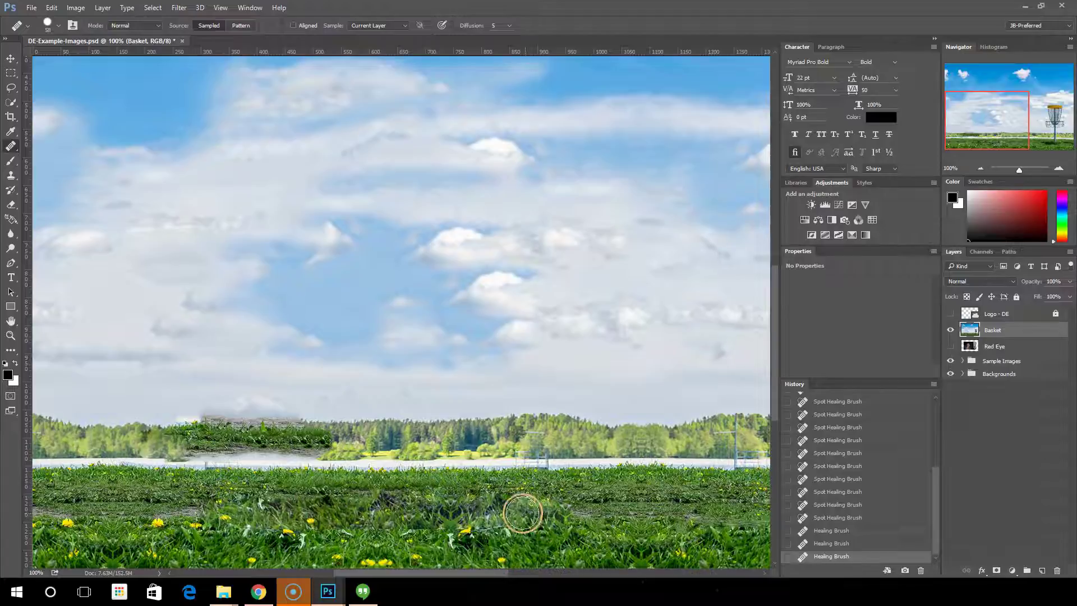
# - Resample a fresh grass source and smooth two more uneven stretches of grass
pyautogui.keyDown('alt'); pyautogui.click(406, 373); pyautogui.keyUp('alt')
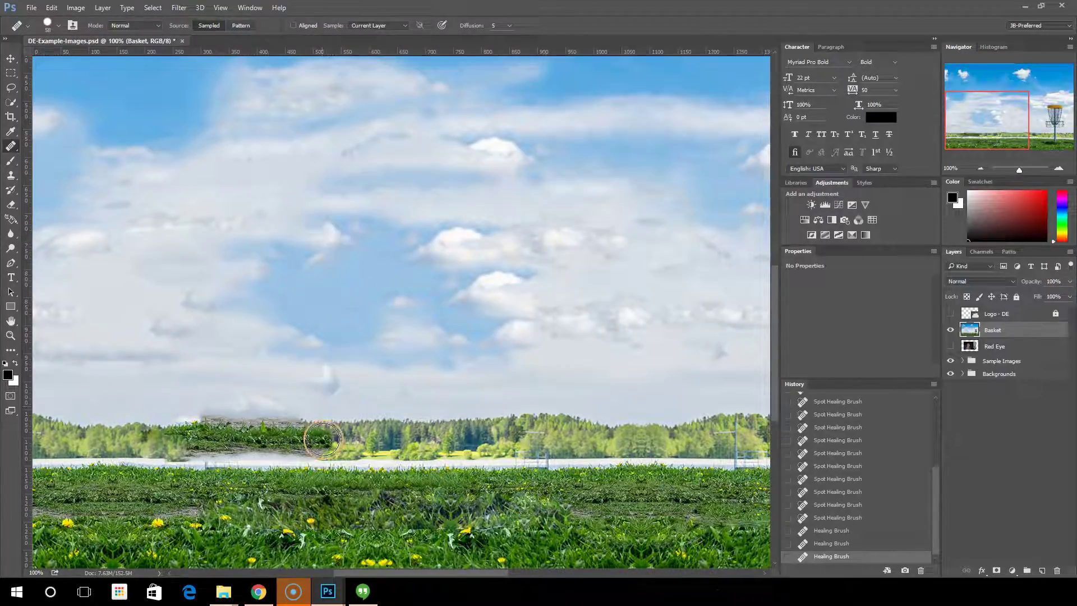
pyautogui.click(322, 515)
pyautogui.moveTo(323, 514); pyautogui.dragTo(494, 523)
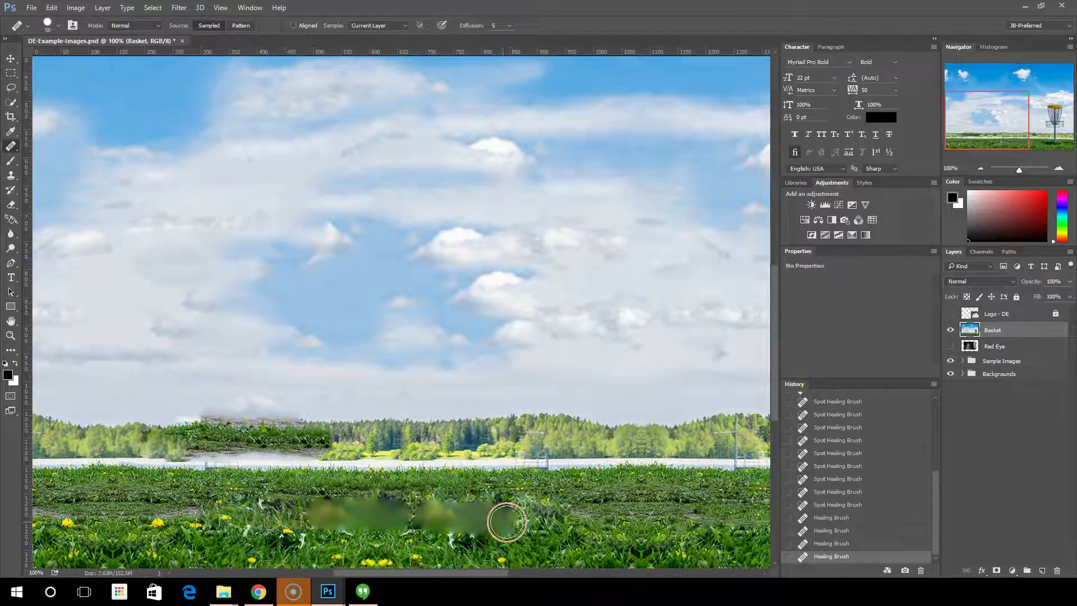
pyautogui.moveTo(512, 500)
pyautogui.mouseDown()
pyautogui.moveTo(424, 485)
pyautogui.moveTo(396, 471)
pyautogui.mouseUp()
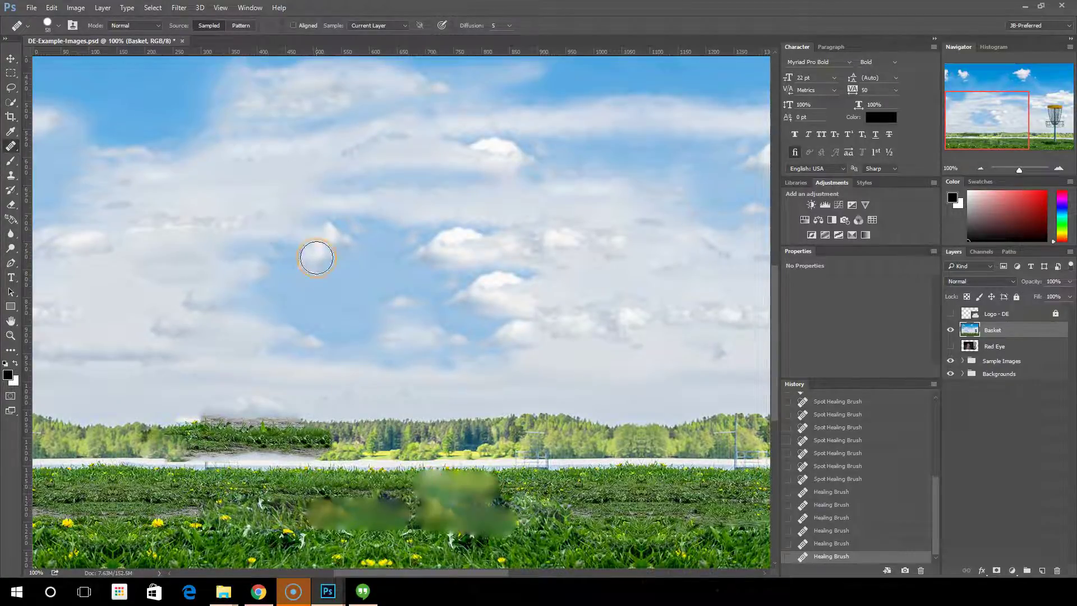
# - Enable Aligned, heal several grass spots, then revert History to the first Healing Brush state
pyautogui.click(293, 26)
pyautogui.moveTo(413, 534); pyautogui.dragTo(454, 533)
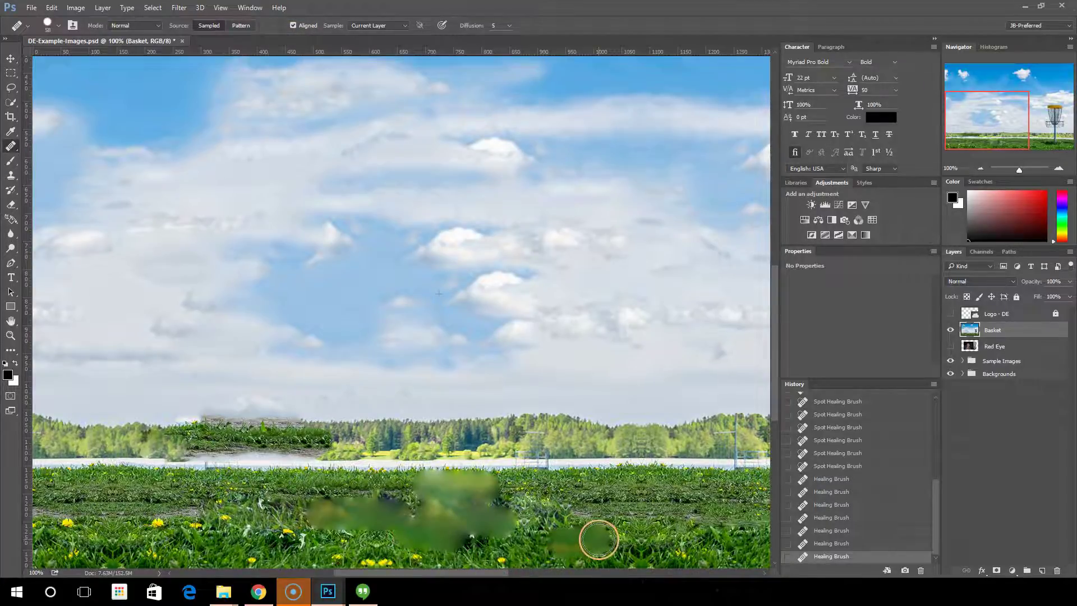
pyautogui.click(638, 499)
pyautogui.click(346, 517)
pyautogui.click(212, 512)
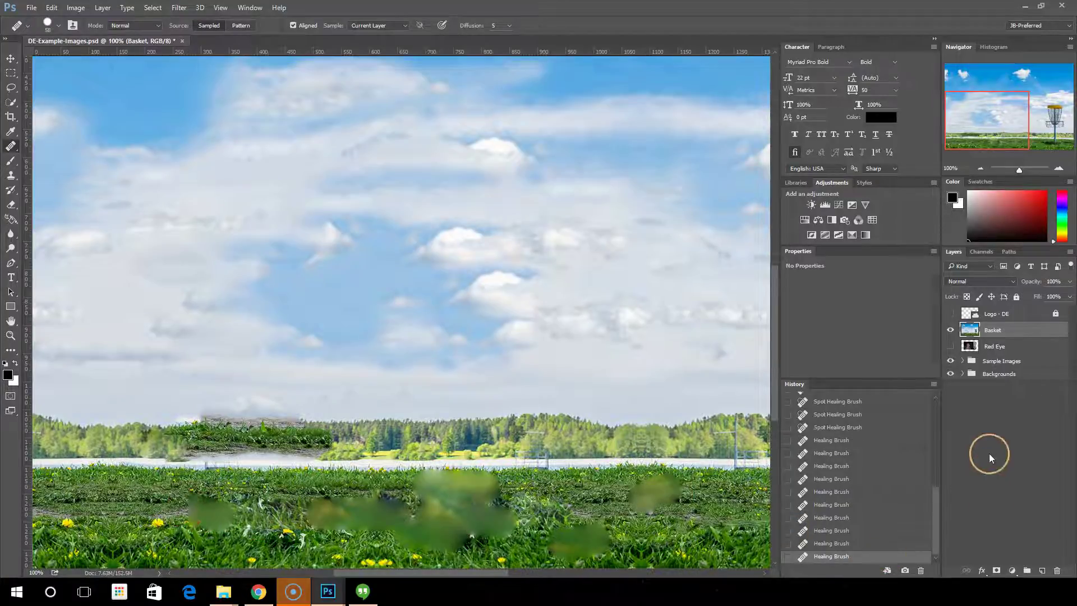
pyautogui.click(845, 465)
pyautogui.click(839, 440)
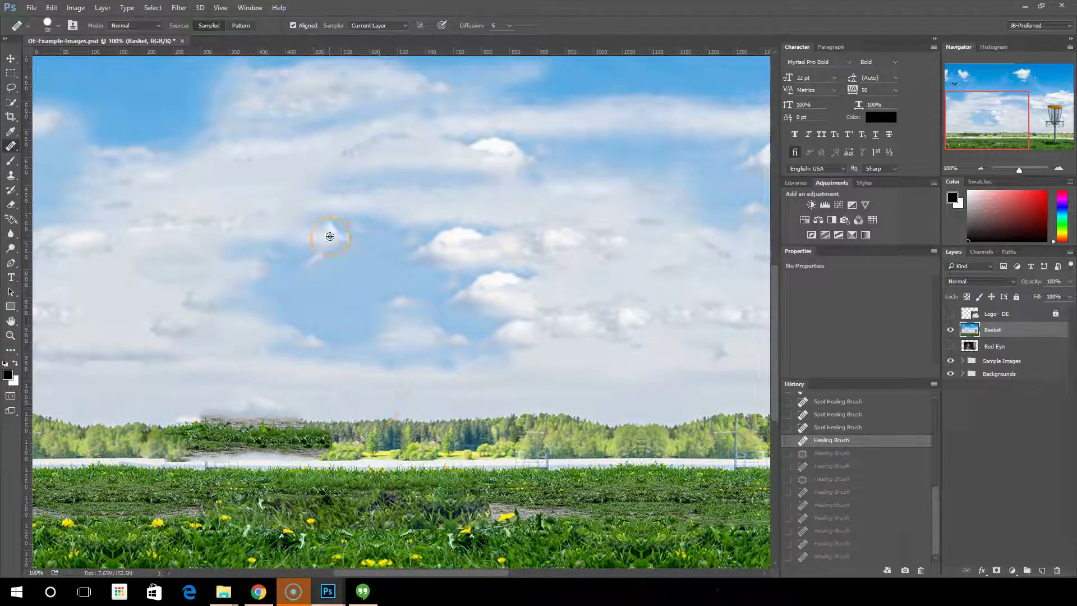
# - Paint four healing strokes across the cloudy sky
pyautogui.moveTo(332, 273)
pyautogui.mouseDown()
pyautogui.moveTo(321, 306)
pyautogui.moveTo(364, 305)
pyautogui.moveTo(277, 301)
pyautogui.mouseUp()
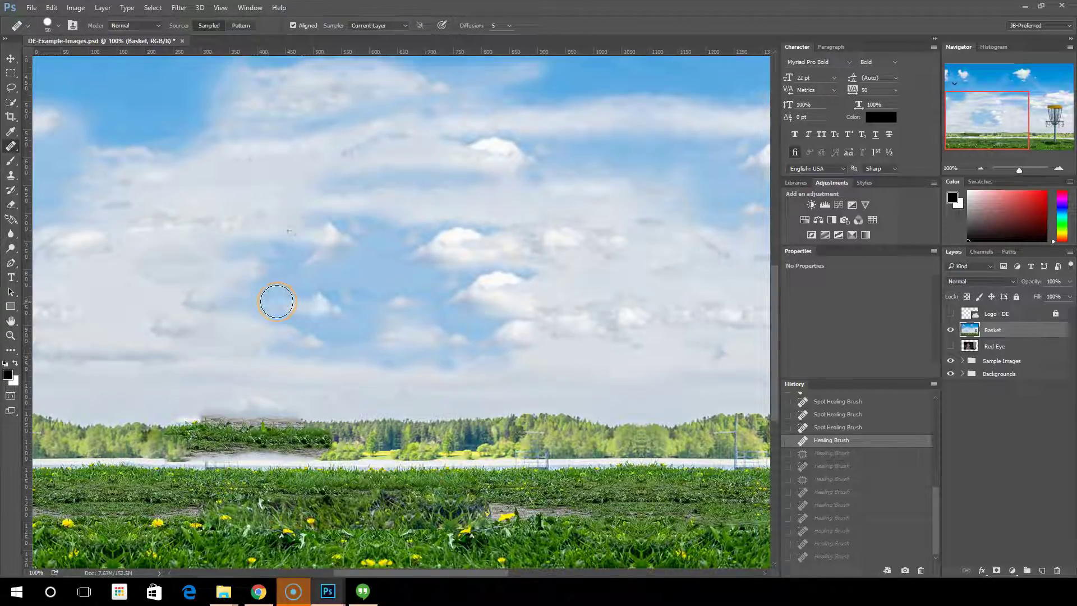
pyautogui.click(277, 301)
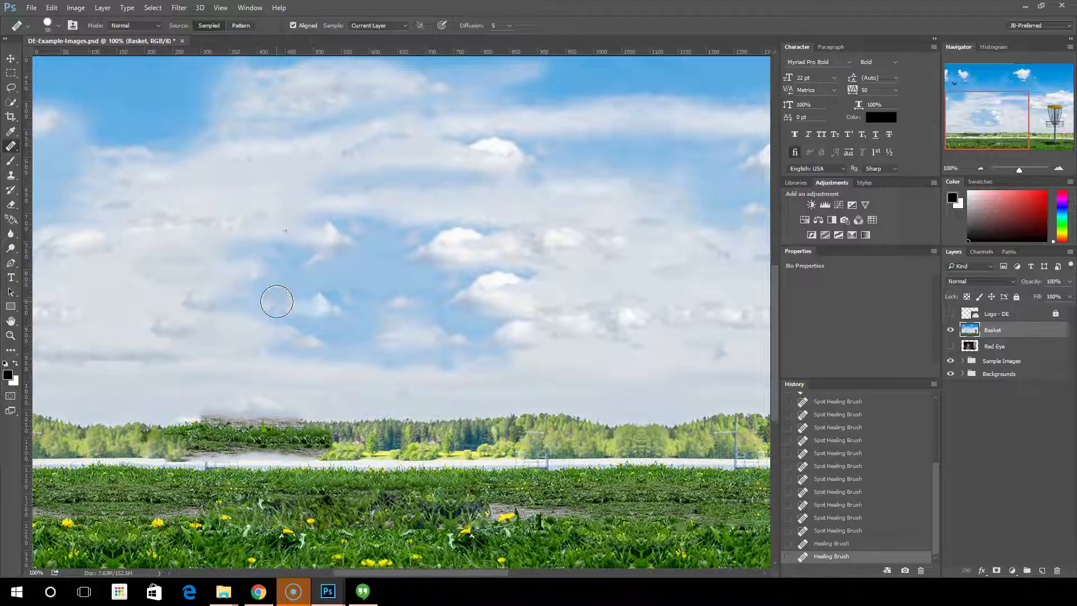
pyautogui.moveTo(277, 302); pyautogui.dragTo(223, 301)
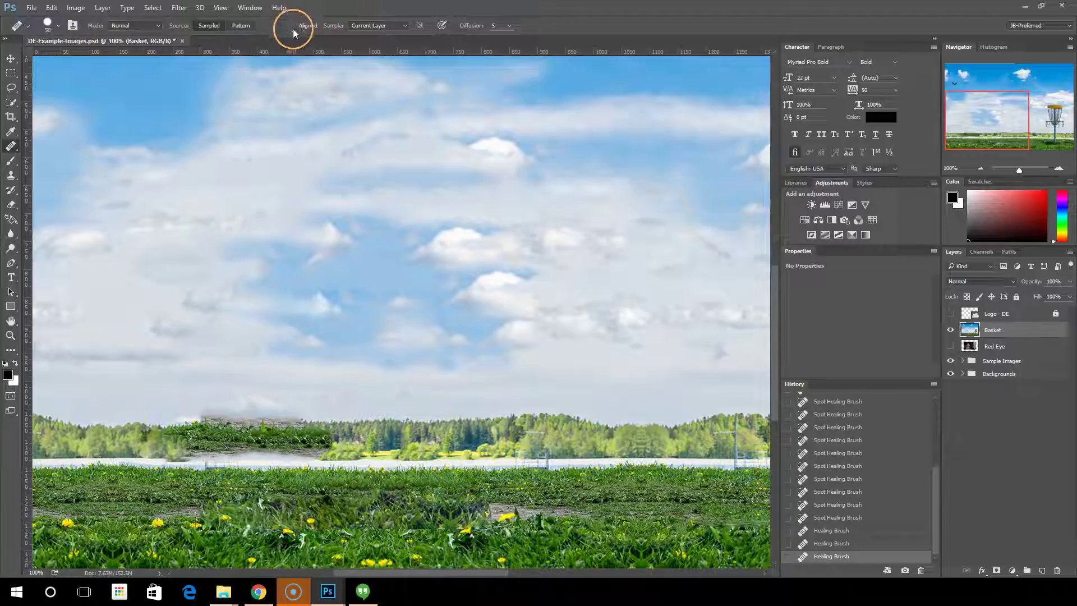
pyautogui.click(337, 291)
pyautogui.moveTo(338, 291); pyautogui.dragTo(407, 289)
pyautogui.click(450, 207)
pyautogui.moveTo(450, 207); pyautogui.dragTo(489, 202)
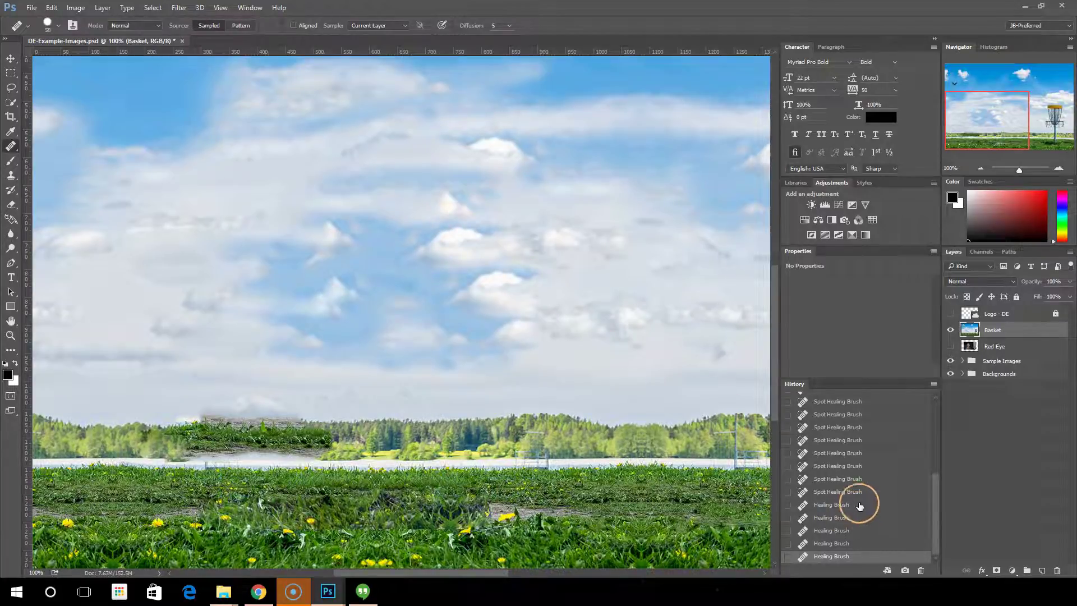
# - Revert History to the last Spot Healing Brush state, set Sample to Current Layer, and check Diffusion
pyautogui.click(864, 492)
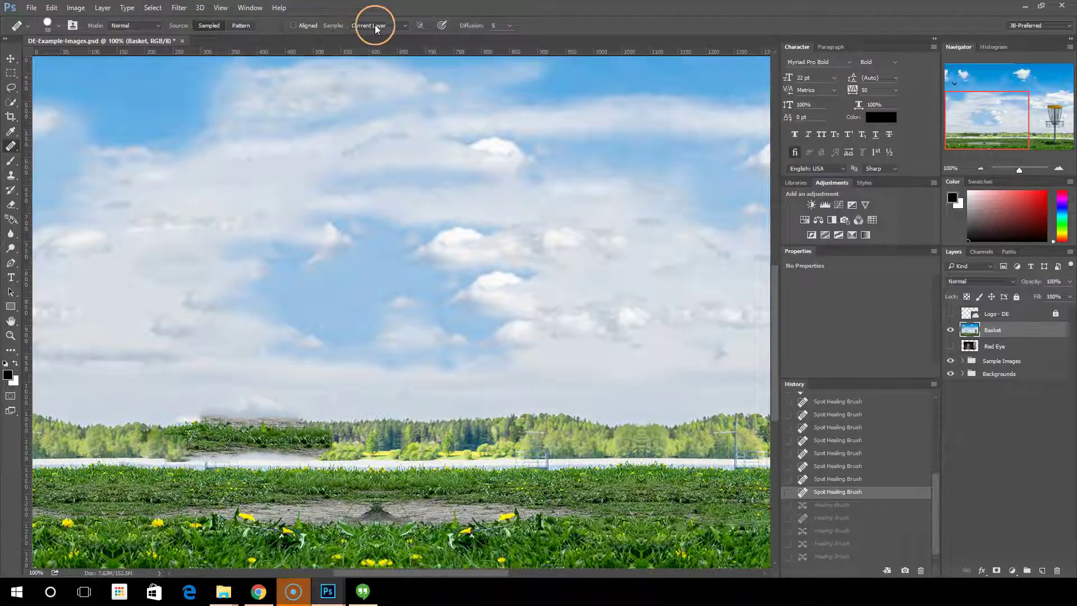
pyautogui.click(405, 26)
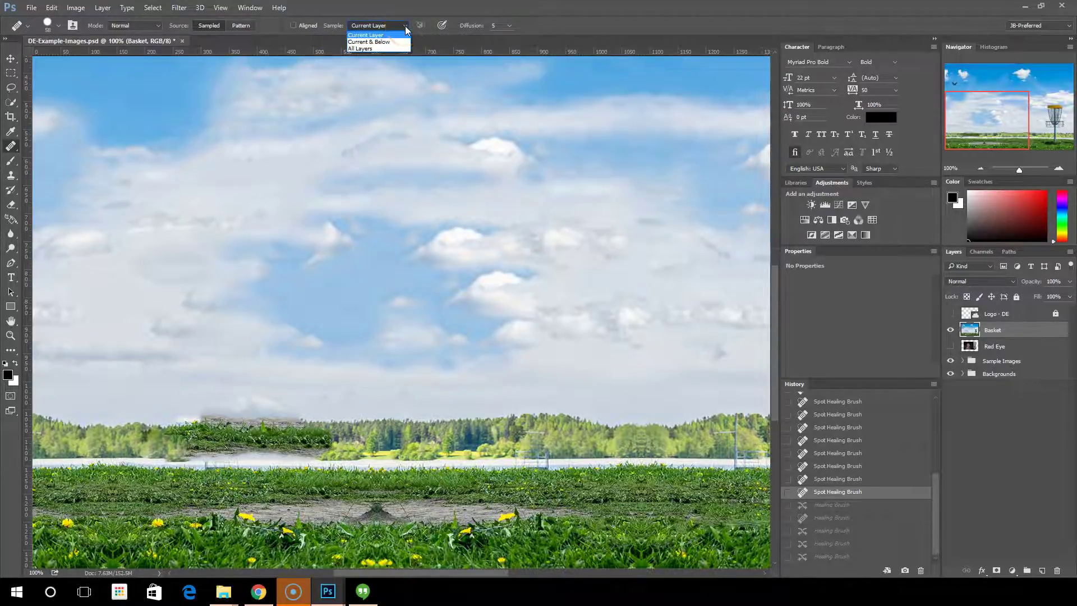
pyautogui.click(429, 11)
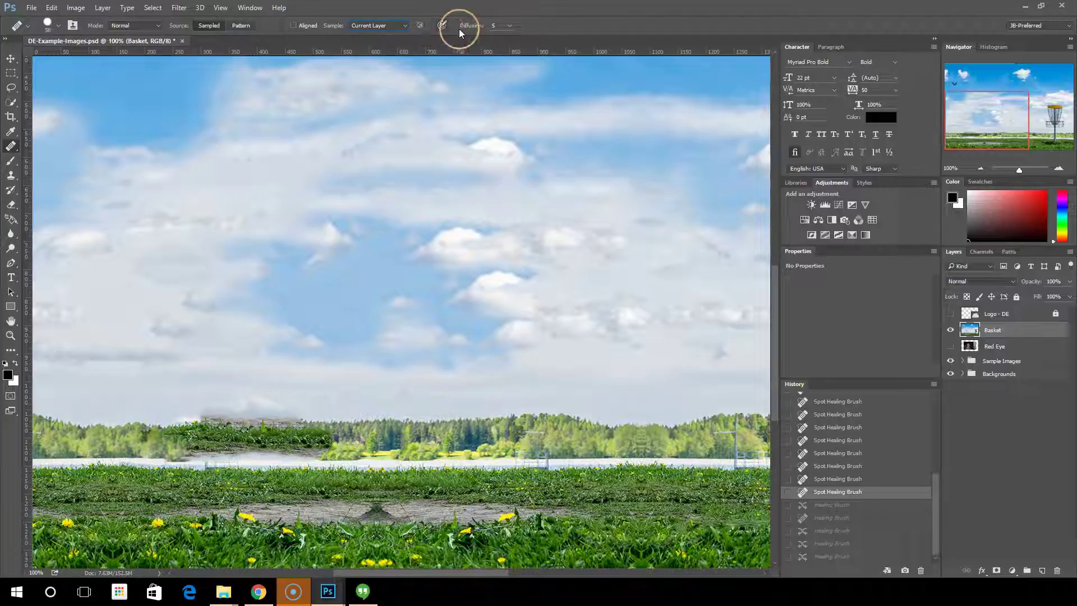
pyautogui.click(510, 26)
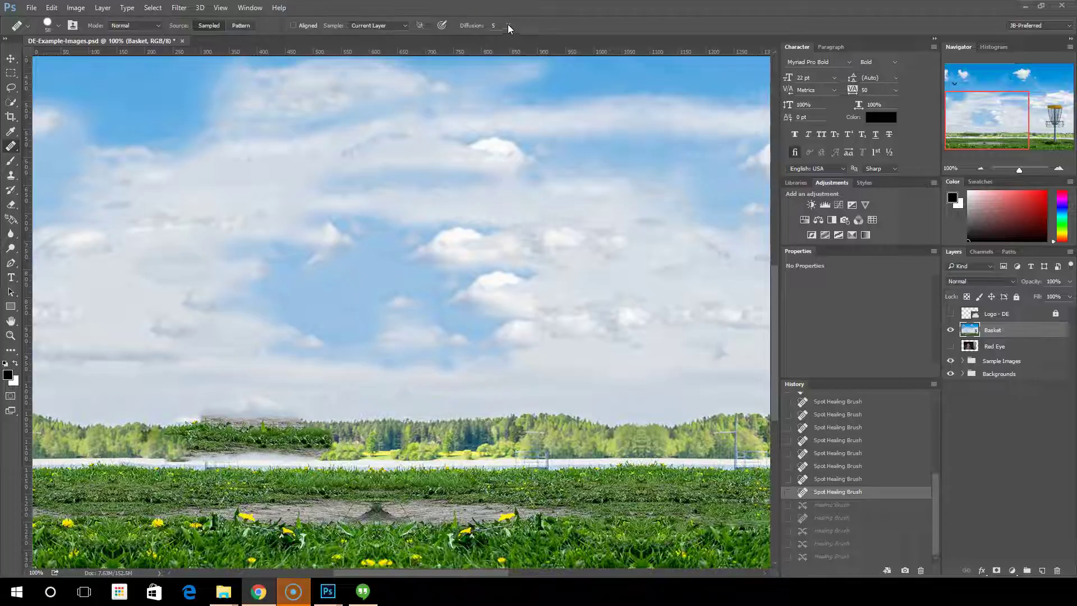
# - Zoom out to 50% and choose the Patch Tool from the healing-tools group
pyautogui.click(982, 169)
pyautogui.click(982, 168)
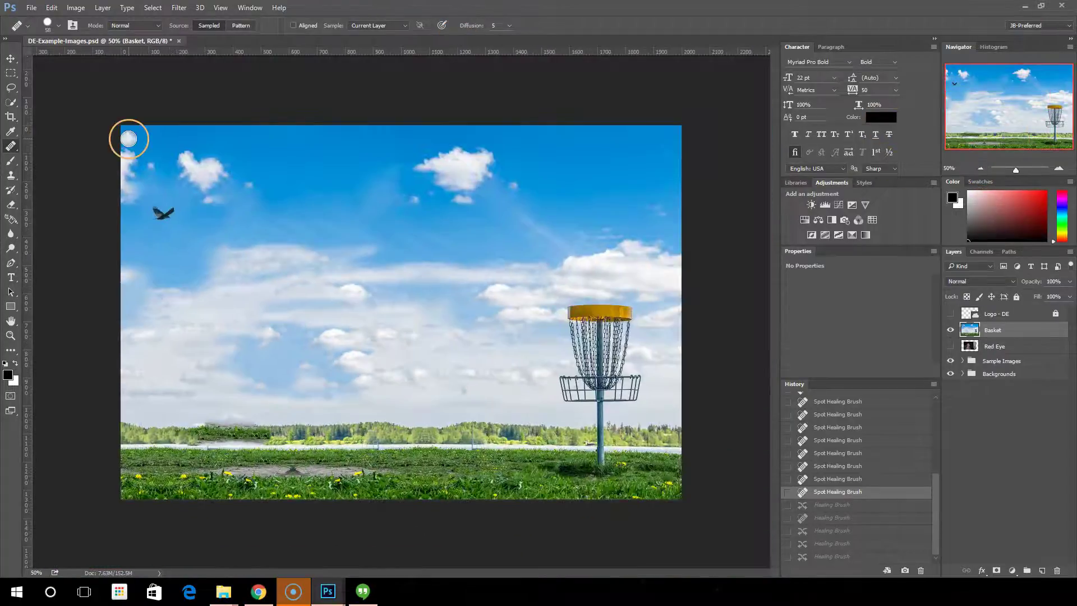
pyautogui.rightClick(11, 147)
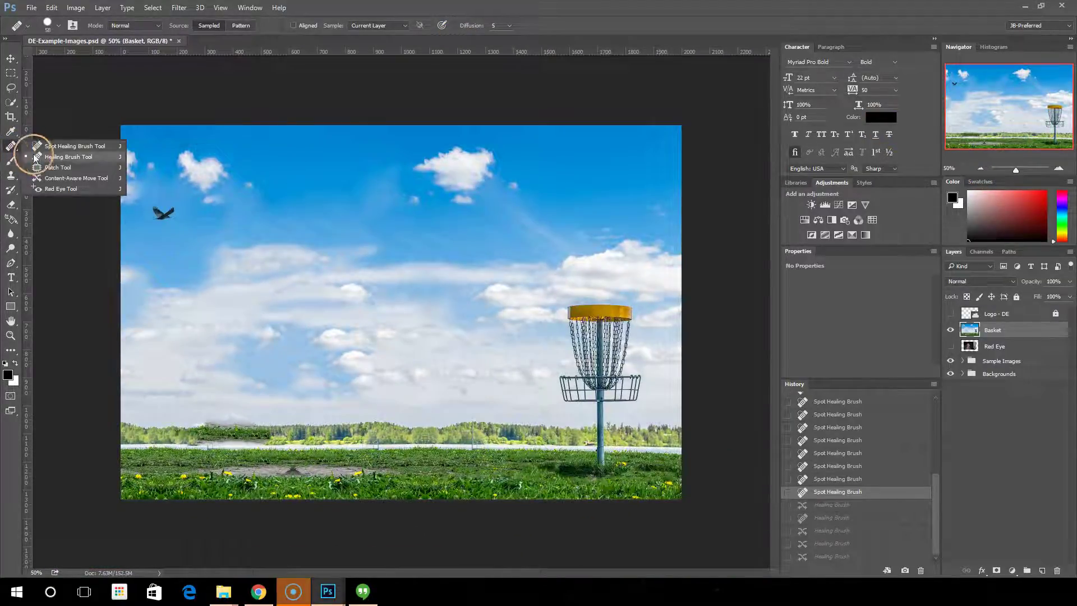
pyautogui.click(50, 170)
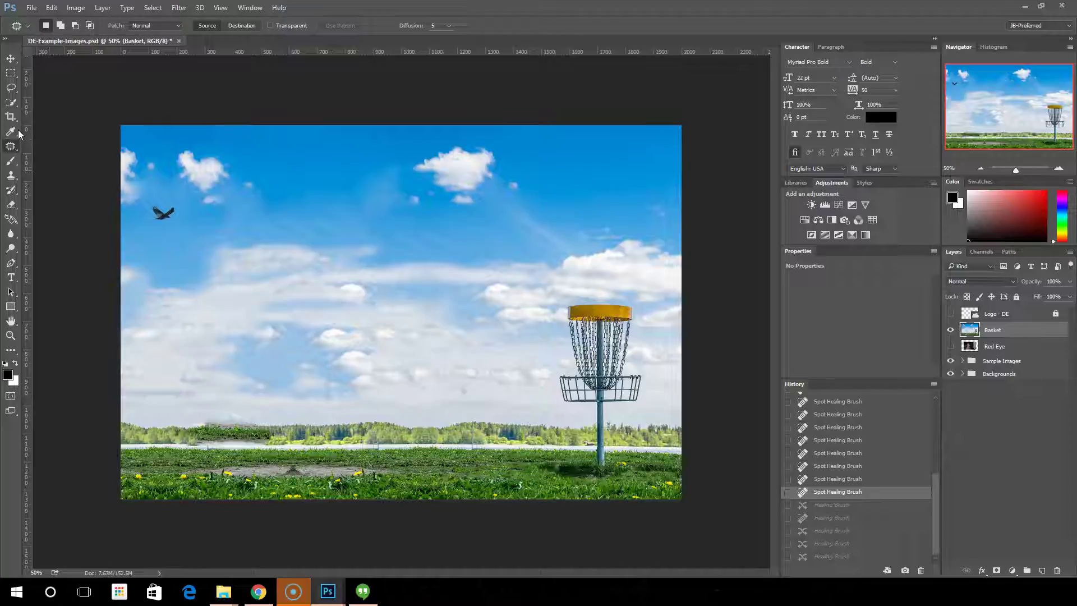
# - At 200% zoom, outline the bird with the Patch Tool, drag it onto clear sky, and deselect
pyautogui.click(1059, 169)
pyautogui.click(1060, 169)
pyautogui.moveTo(1009, 107); pyautogui.dragTo(941, 87)
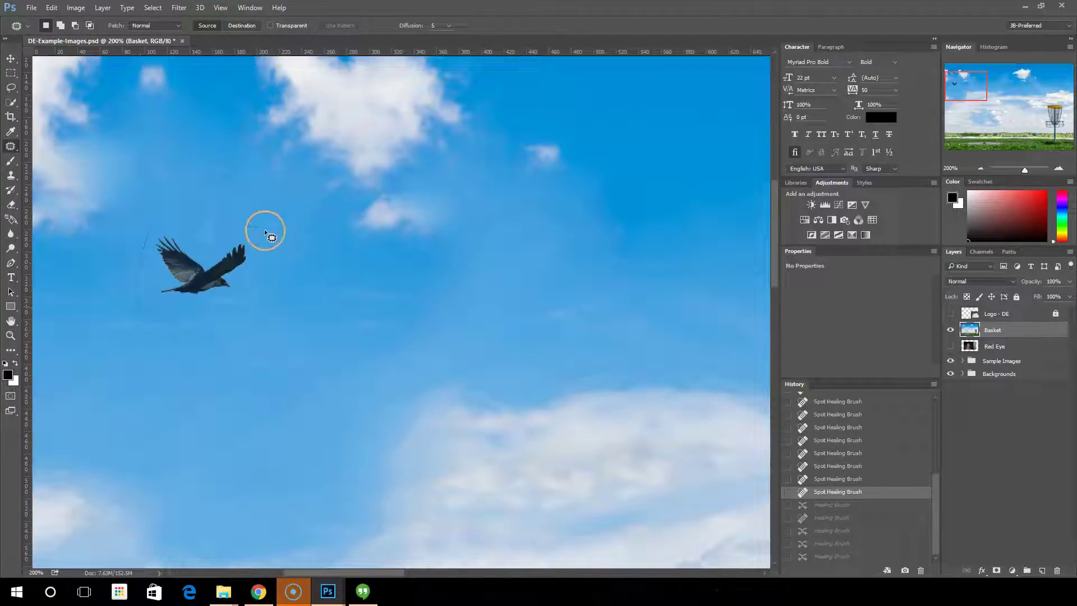
pyautogui.moveTo(156, 224); pyautogui.dragTo(153, 225)
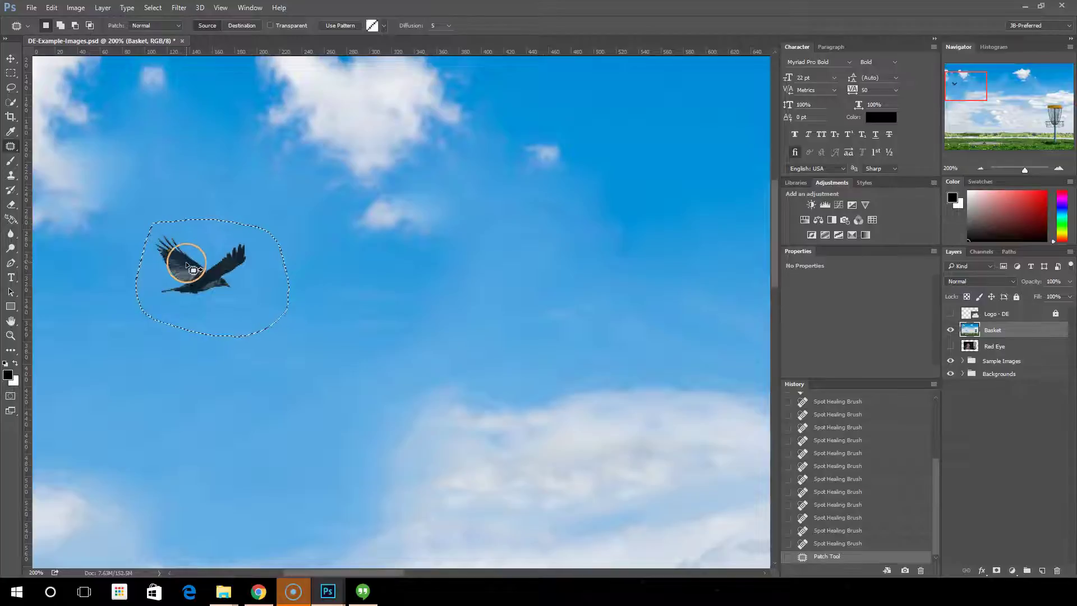
pyautogui.moveTo(188, 266); pyautogui.dragTo(352, 306)
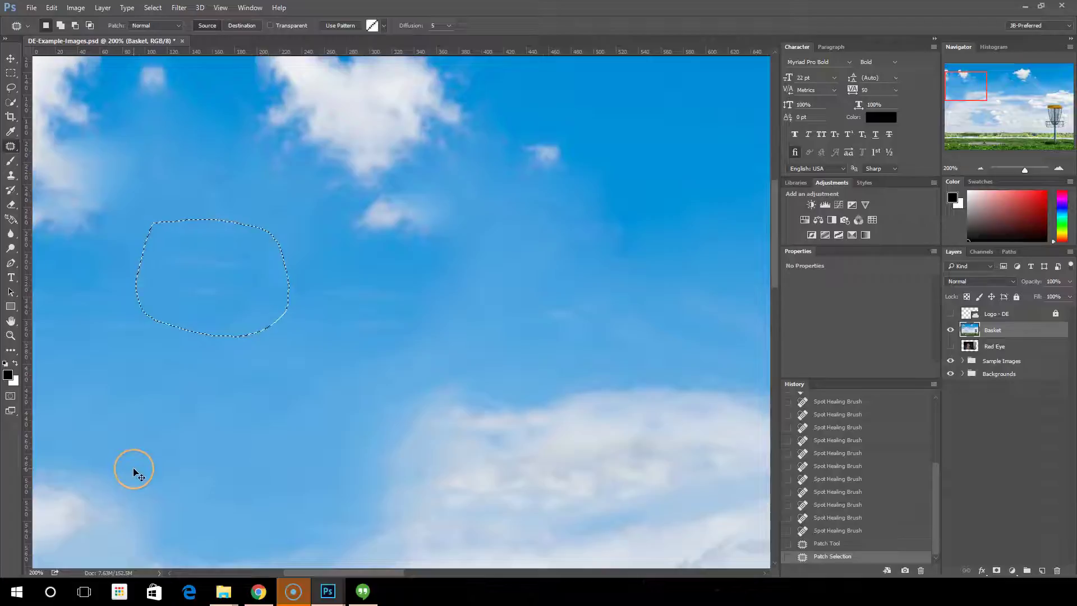
pyautogui.hotkey('ctrl', 'd')
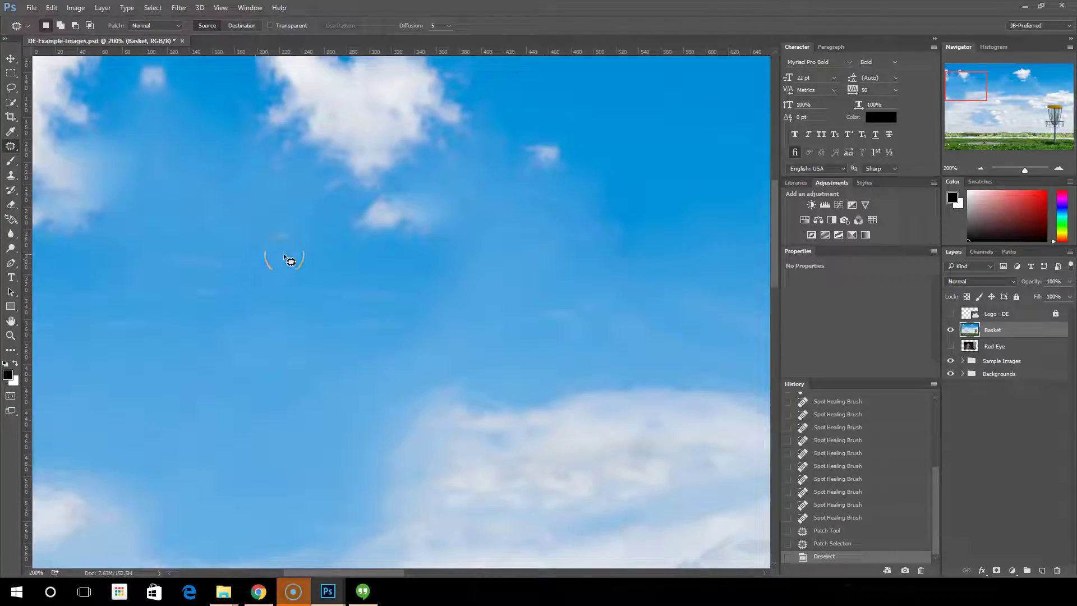
# - Revert History to the state before the bird was patched
pyautogui.moveTo(290, 256); pyautogui.dragTo(273, 245)
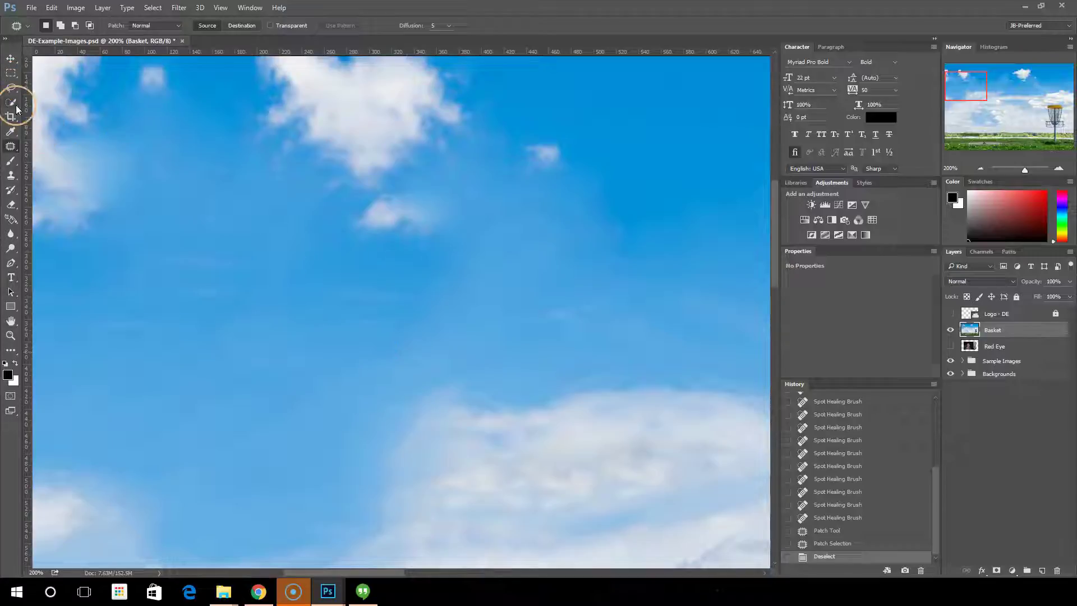
pyautogui.click(864, 544)
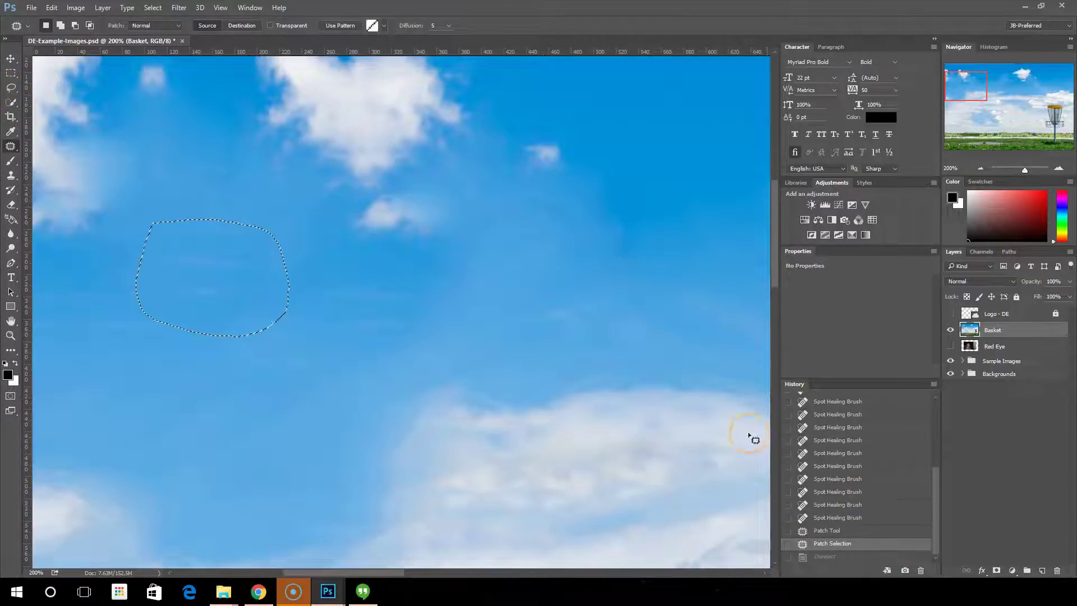
pyautogui.click(838, 518)
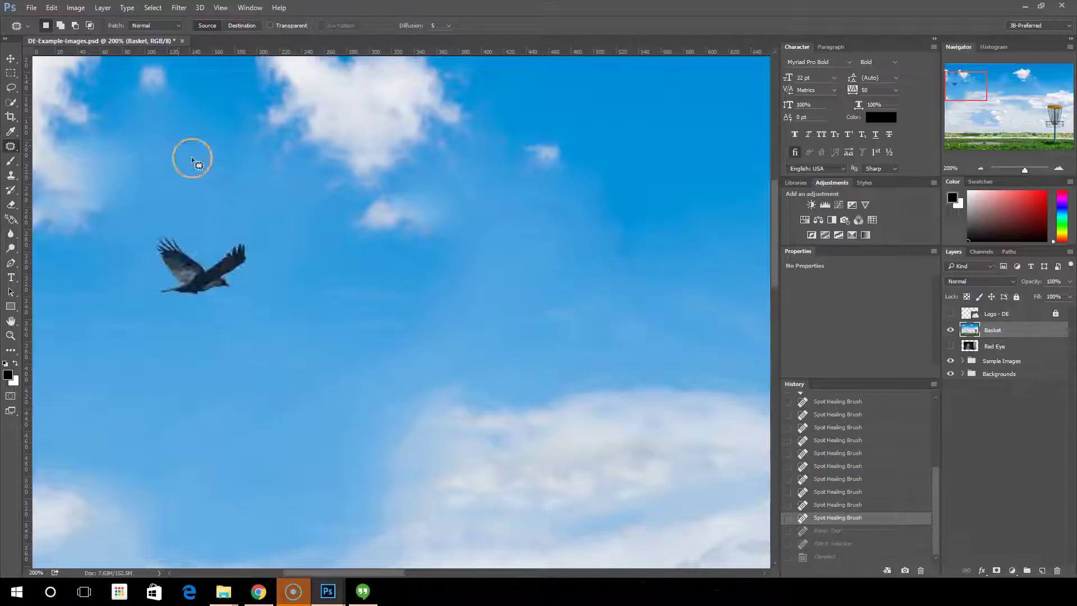
# - Lasso clear sky, copy and paste it to Layer 1, and move it over the bird
pyautogui.click(10, 87)
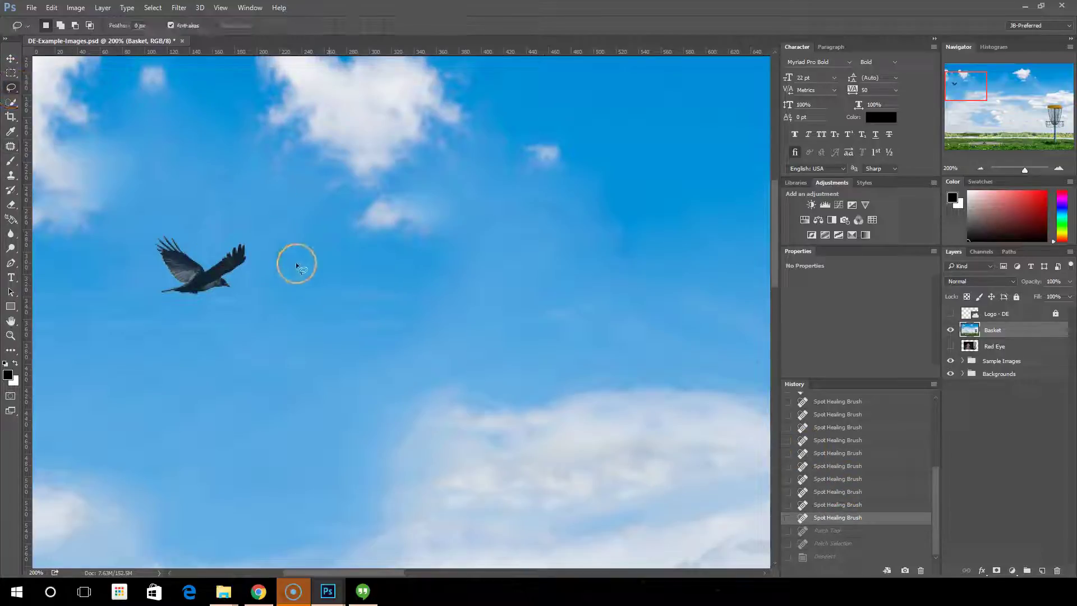
pyautogui.moveTo(325, 247); pyautogui.dragTo(324, 252)
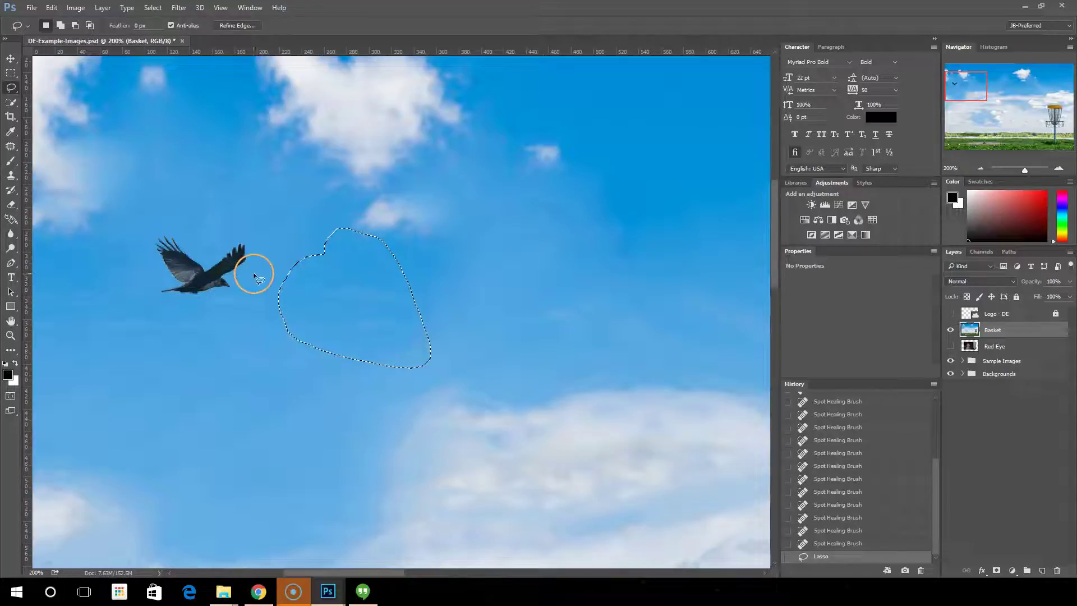
pyautogui.hotkey('ctrl', 'c')
pyautogui.hotkey('ctrl', 'v')
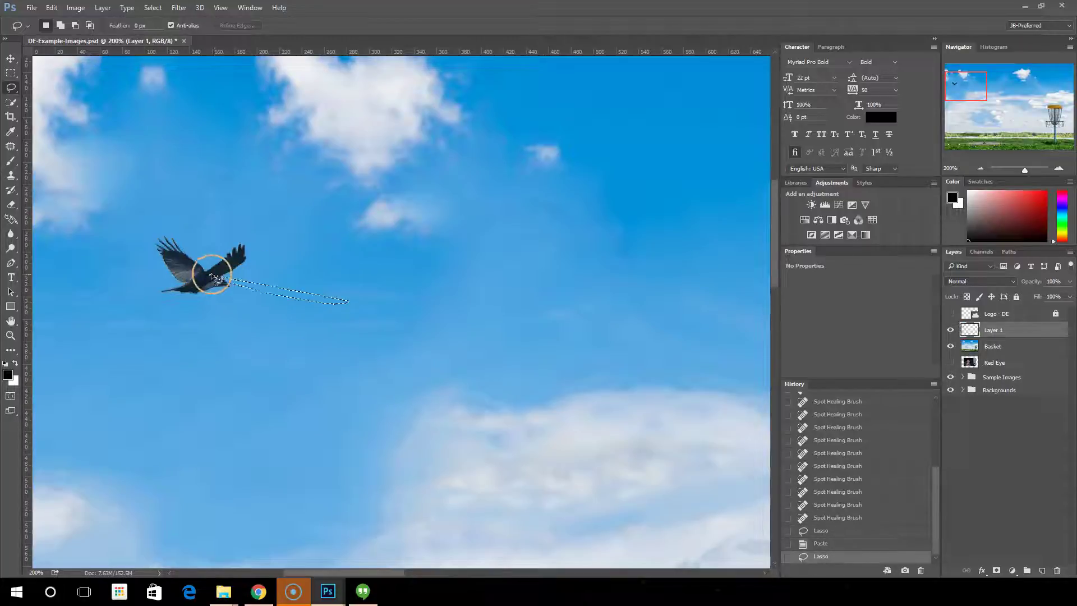
pyautogui.click(11, 58)
pyautogui.moveTo(327, 241); pyautogui.dragTo(195, 282)
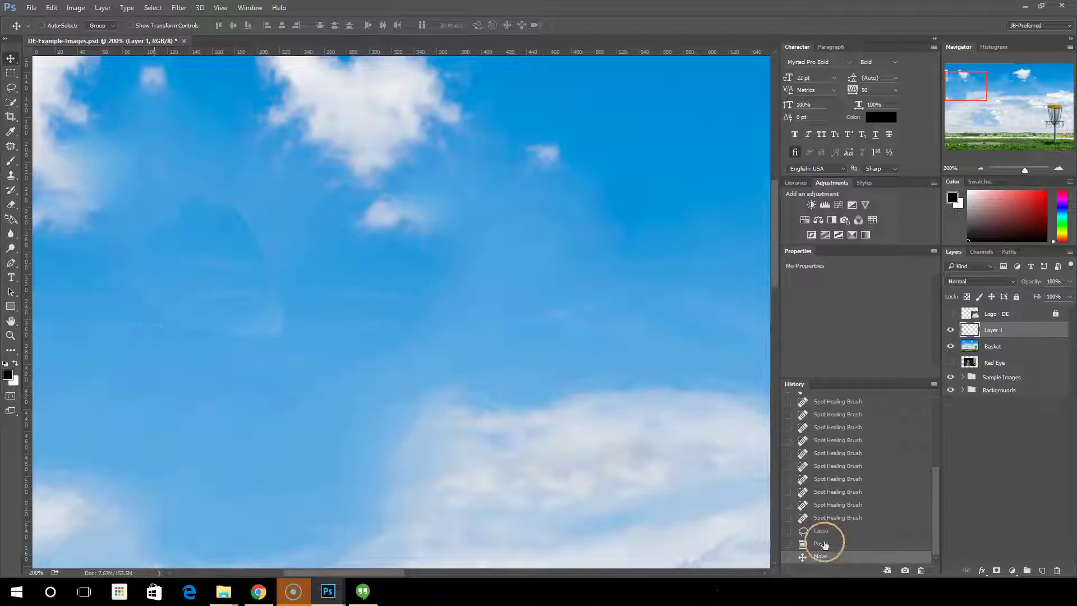
# - Revert the sky-patch layer and set the Patch Tool to Destination mode
pyautogui.click(834, 518)
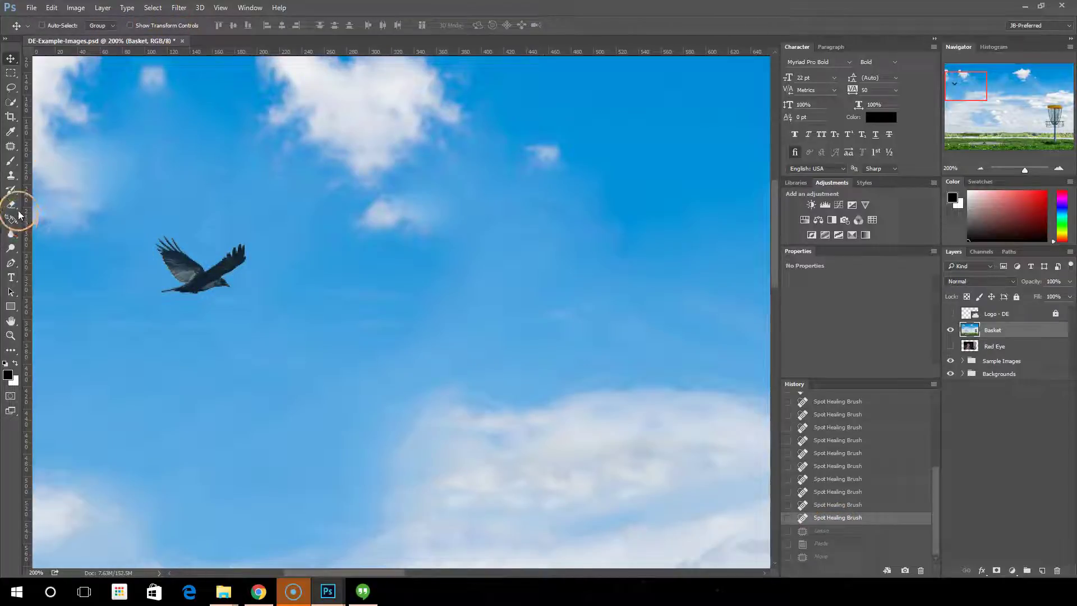
pyautogui.click(11, 145)
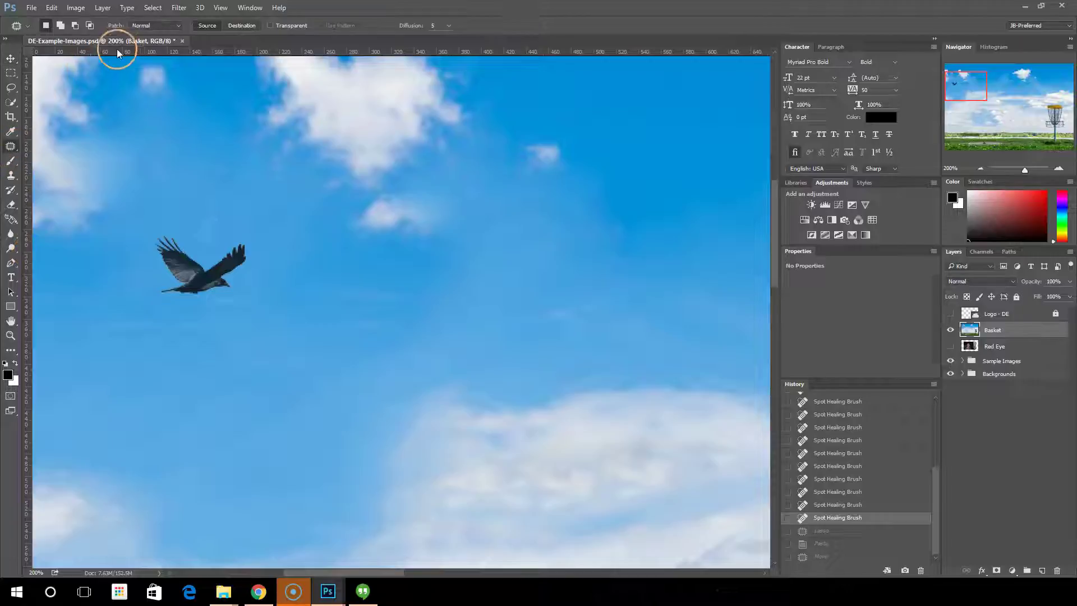
pyautogui.click(242, 25)
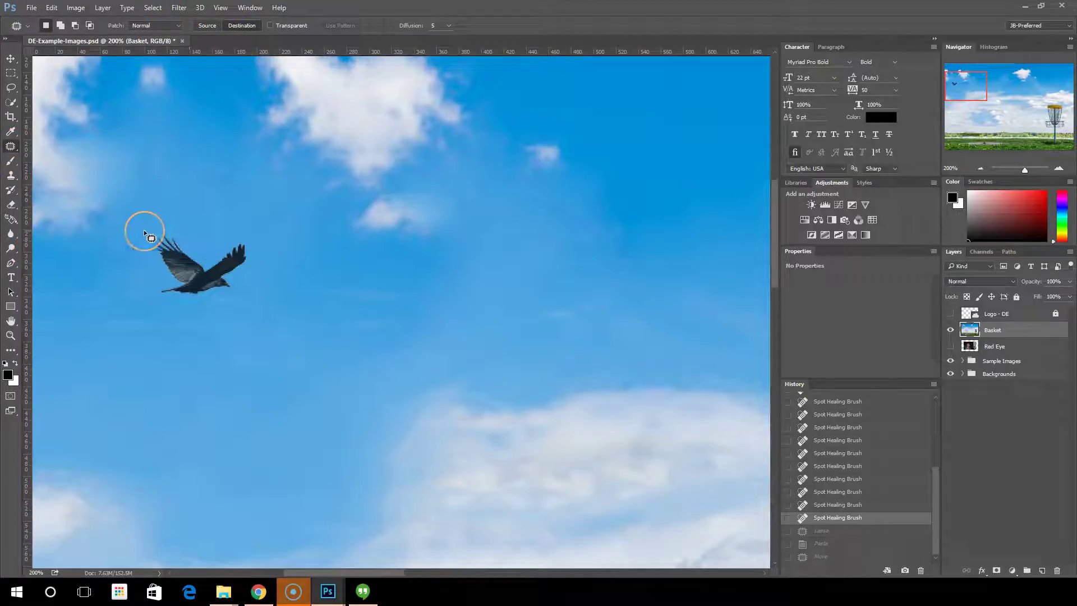
# - Try a Destination patch copying sky over the bird, then undo back to the Spot Healing state
pyautogui.moveTo(143, 230); pyautogui.dragTo(263, 250)
pyautogui.moveTo(269, 258); pyautogui.dragTo(223, 268)
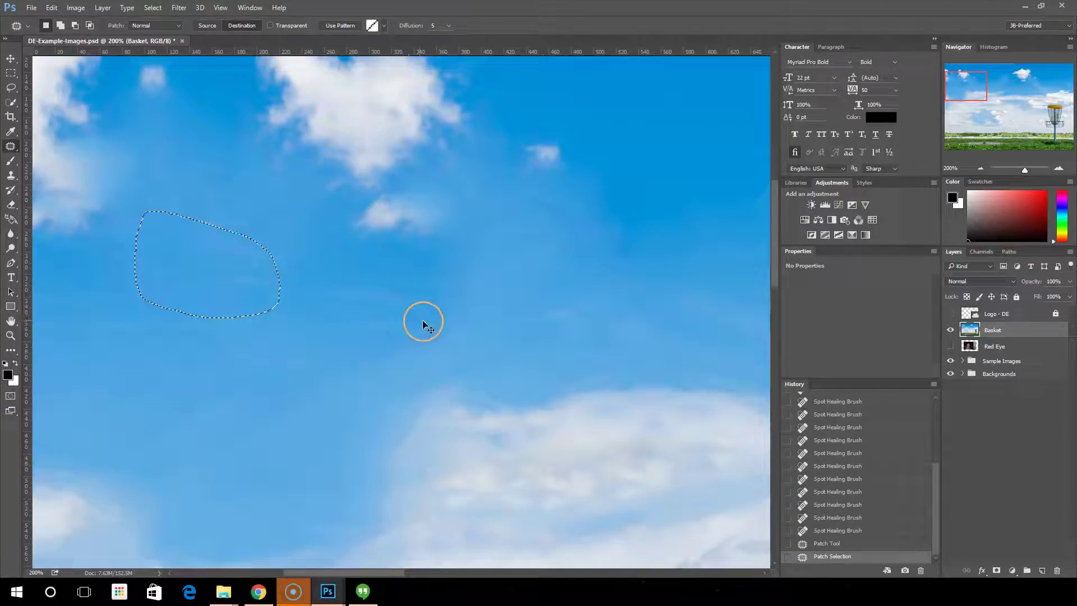
pyautogui.hotkey('ctrl', 'd')
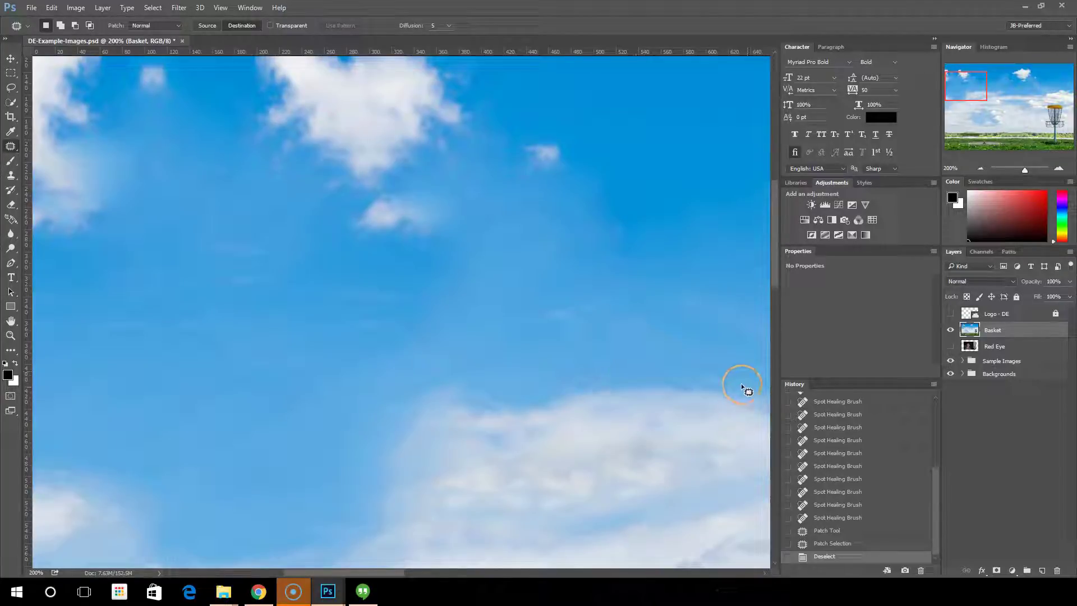
pyautogui.click(834, 531)
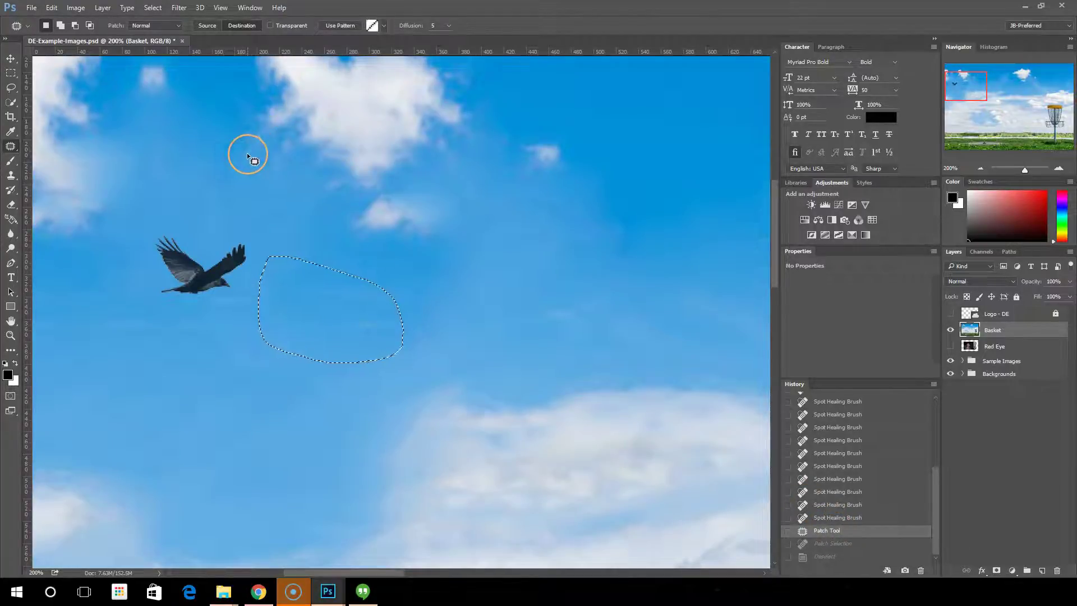
pyautogui.hotkey('ctrl', 'alt', 'z')
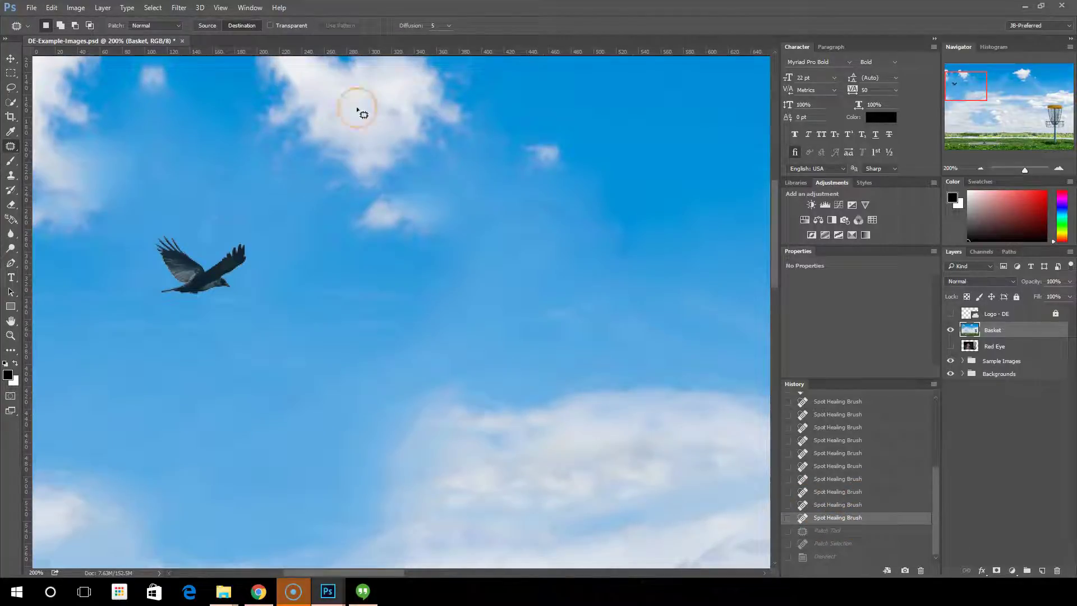
pyautogui.click(270, 25)
pyautogui.moveTo(271, 80)
pyautogui.mouseDown()
pyautogui.moveTo(242, 143)
pyautogui.moveTo(283, 192)
pyautogui.moveTo(409, 200)
pyautogui.moveTo(376, 93)
pyautogui.moveTo(272, 84)
pyautogui.mouseUp()
pyautogui.moveTo(330, 128); pyautogui.dragTo(200, 253)
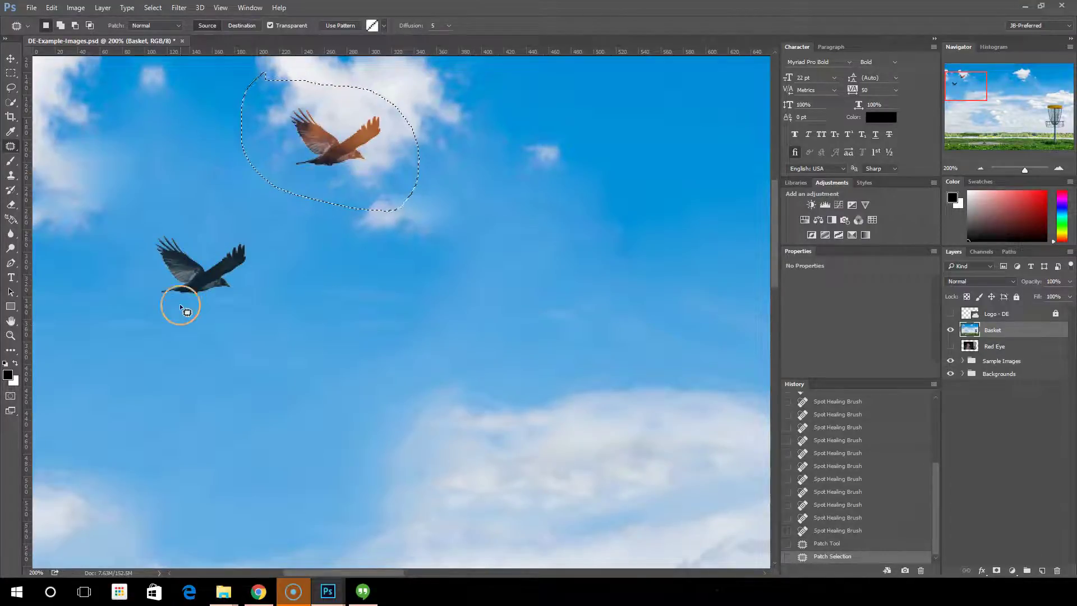
pyautogui.moveTo(358, 140)
pyautogui.mouseDown()
pyautogui.moveTo(360, 162)
pyautogui.moveTo(337, 125)
pyautogui.moveTo(228, 256)
pyautogui.moveTo(353, 112)
pyautogui.moveTo(354, 131)
pyautogui.moveTo(370, 130)
pyautogui.moveTo(362, 121)
pyautogui.mouseUp()
pyautogui.click(815, 541)
pyautogui.click(270, 26)
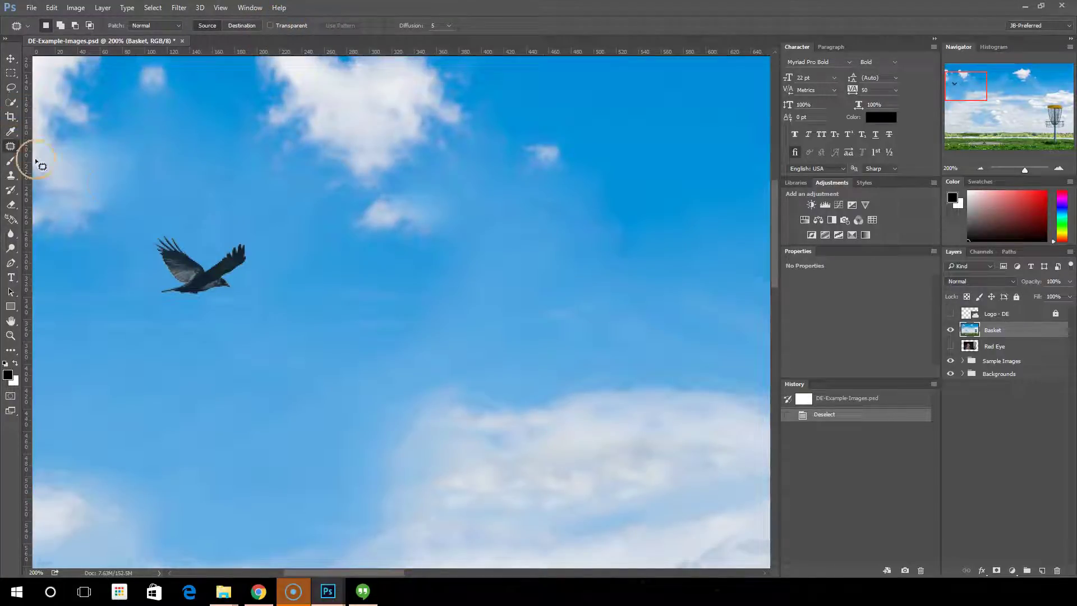
# - Outline the bird with the Patch tool, inspect Use Pattern and Diffusion, deselect, and open the Patch mode list
pyautogui.moveTo(155, 224)
pyautogui.mouseDown()
pyautogui.moveTo(126, 276)
pyautogui.moveTo(226, 304)
pyautogui.moveTo(289, 275)
pyautogui.moveTo(111, 214)
pyautogui.mouseUp()
pyautogui.click(384, 25)
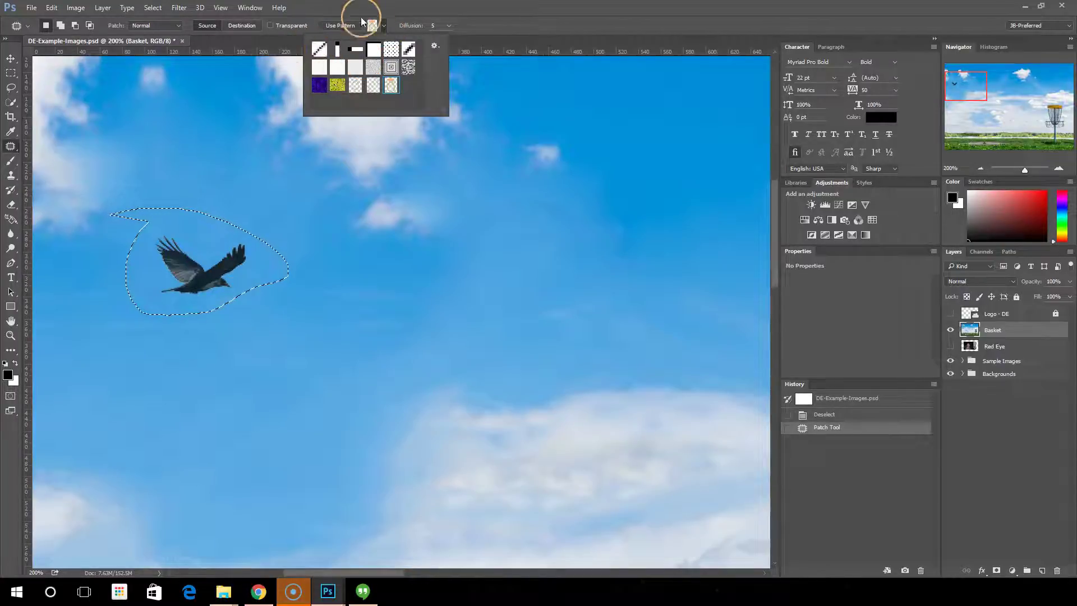
pyautogui.click(386, 26)
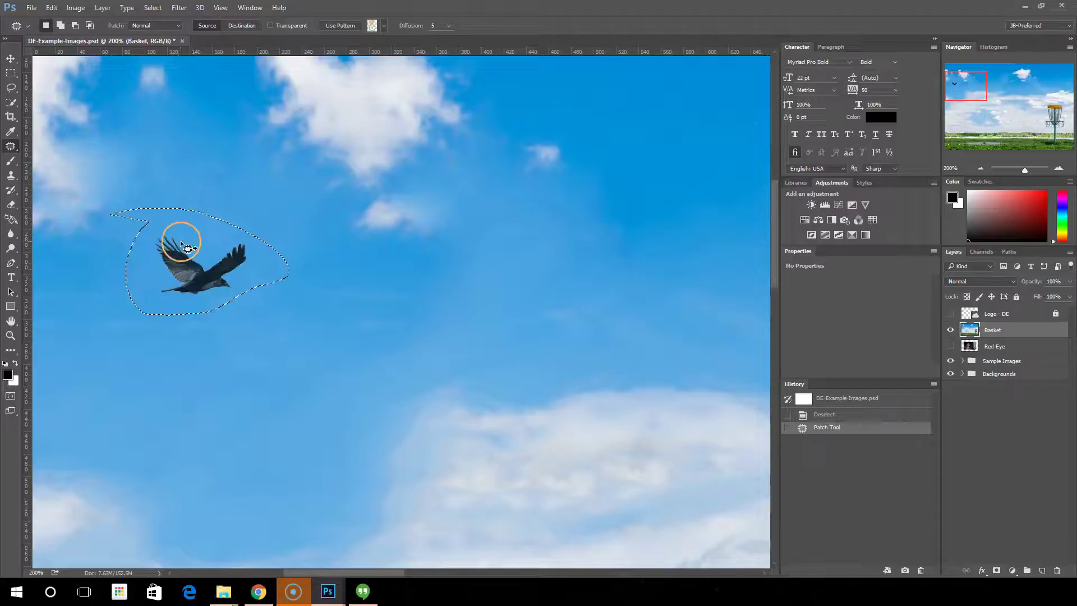
pyautogui.click(450, 26)
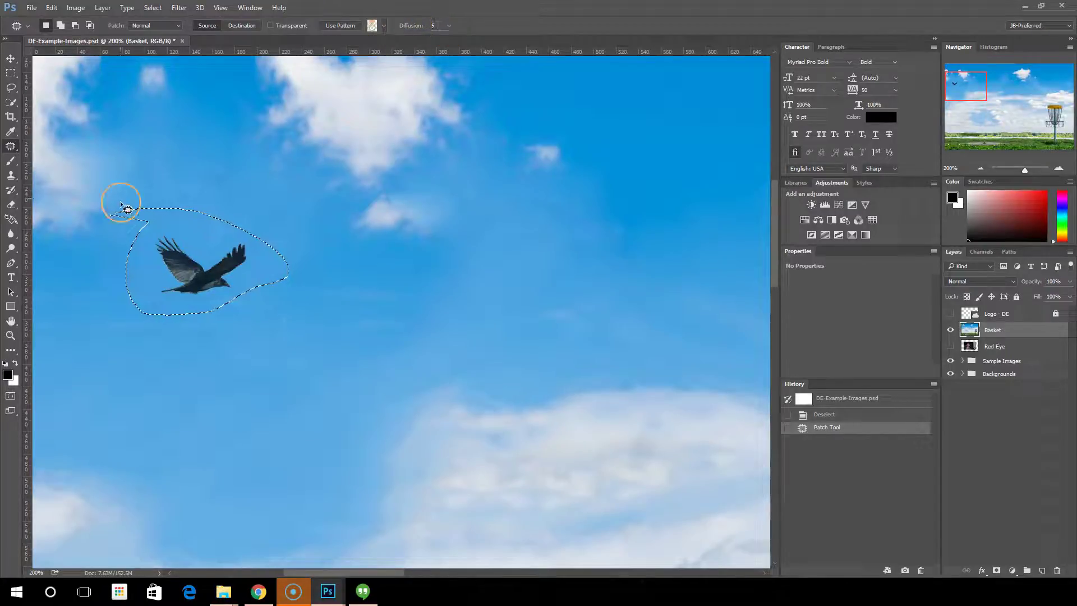
pyautogui.click(115, 239)
pyautogui.click(172, 248)
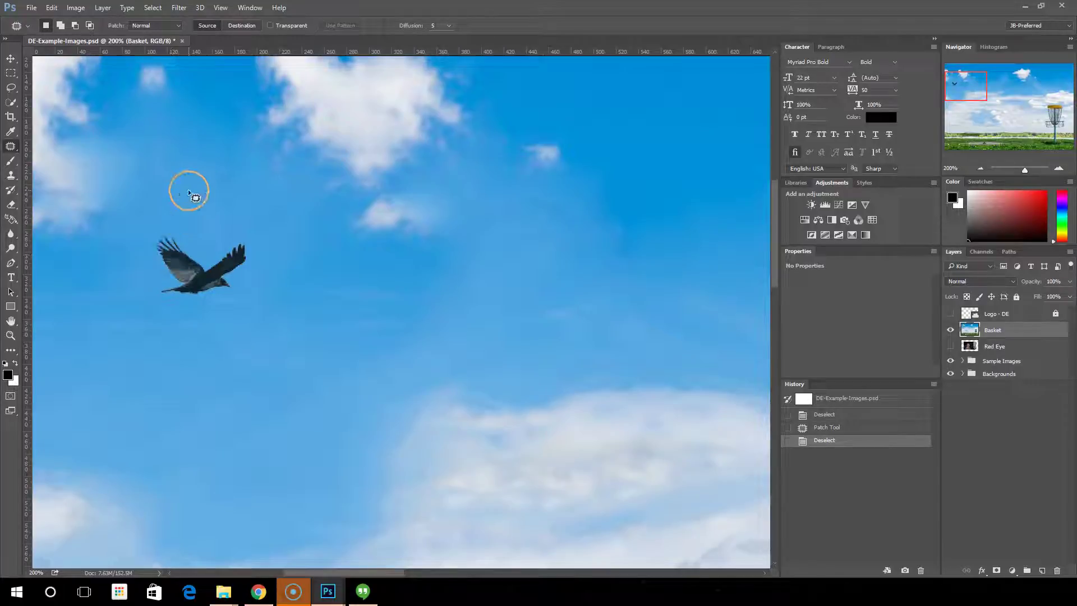
pyautogui.click(174, 25)
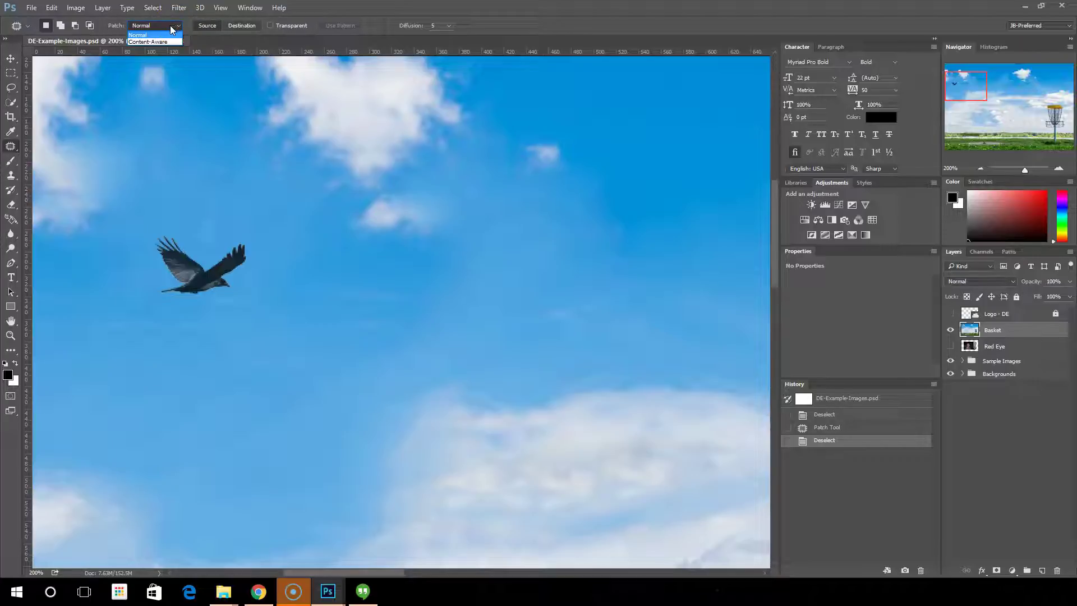
pyautogui.click(168, 41)
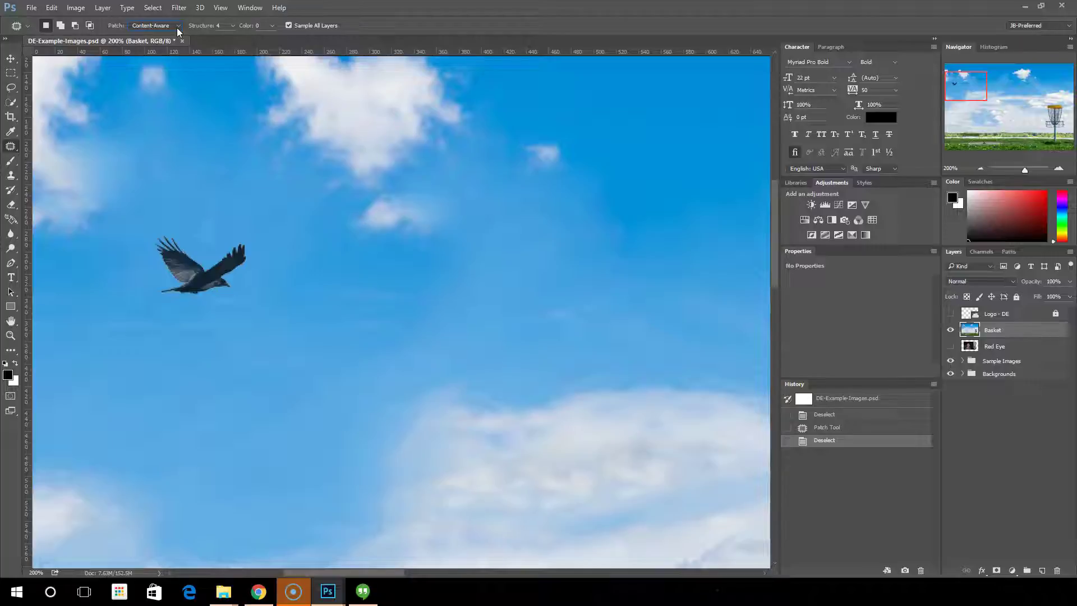
pyautogui.click(177, 28)
pyautogui.click(141, 34)
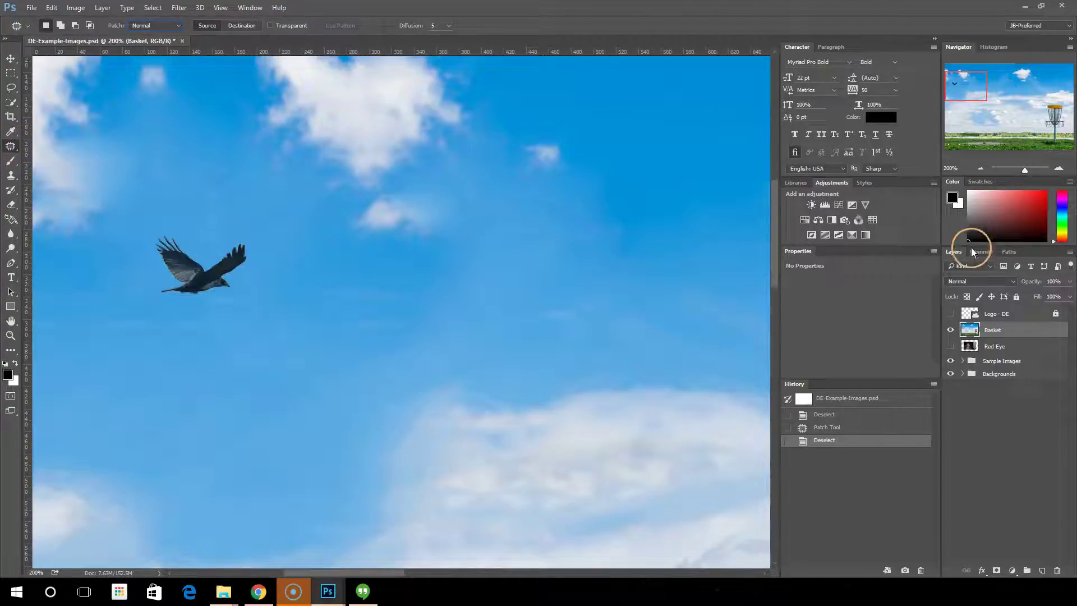
# - Zoom out, select the Content-Aware Move Tool, and zoom back in to 66.67%
pyautogui.click(980, 169)
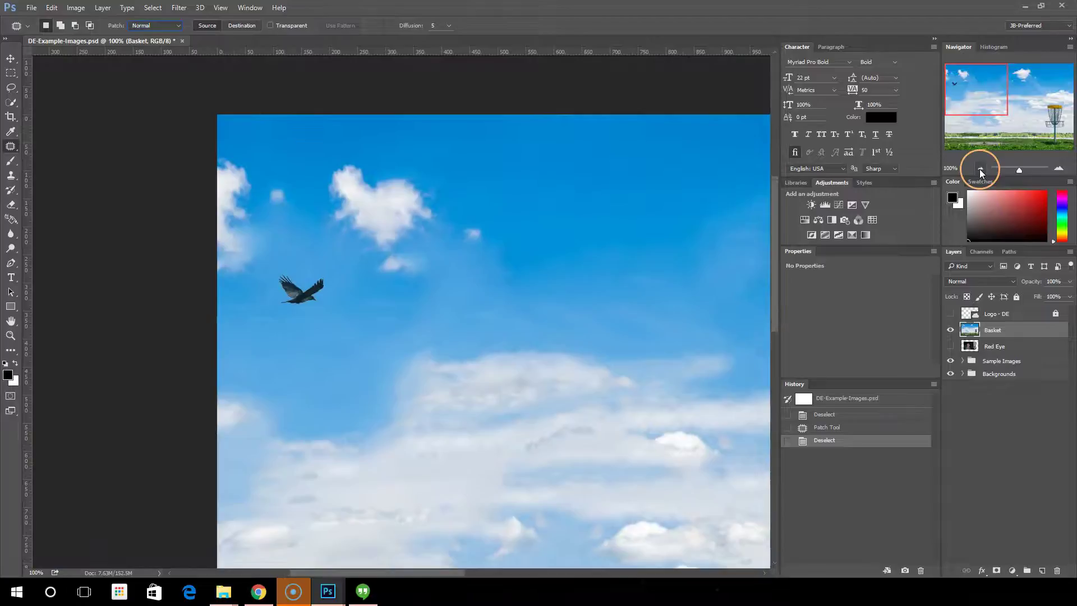
pyautogui.click(981, 169)
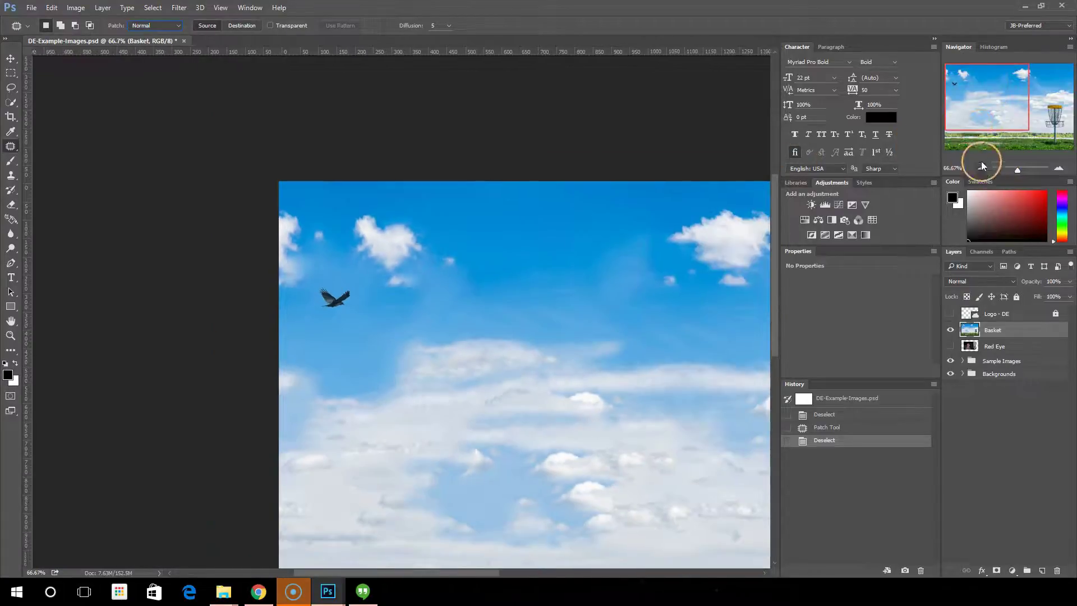
pyautogui.click(981, 168)
pyautogui.click(10, 148)
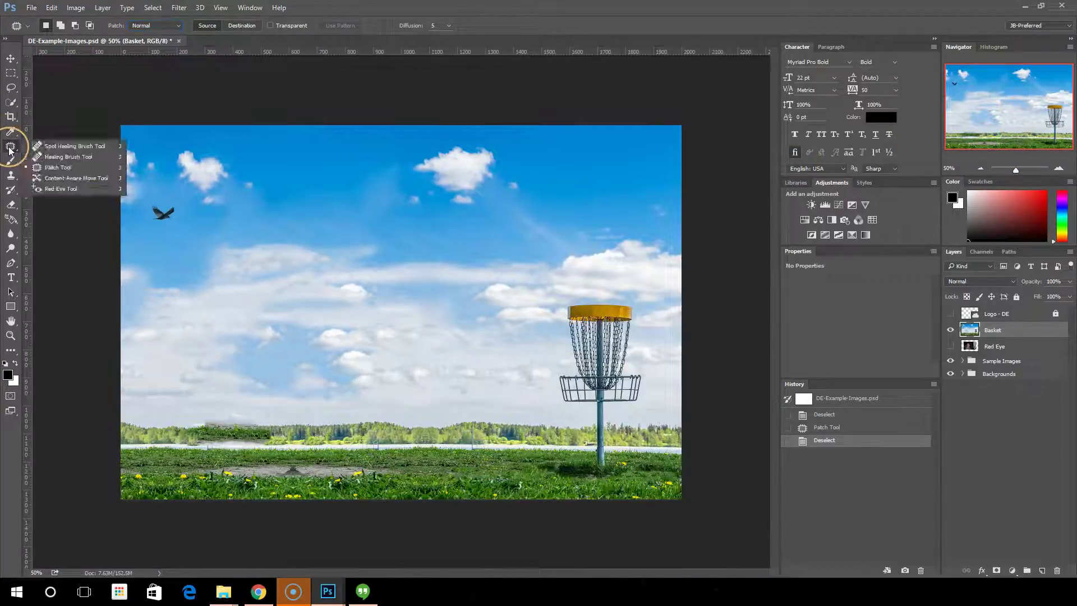
pyautogui.click(81, 178)
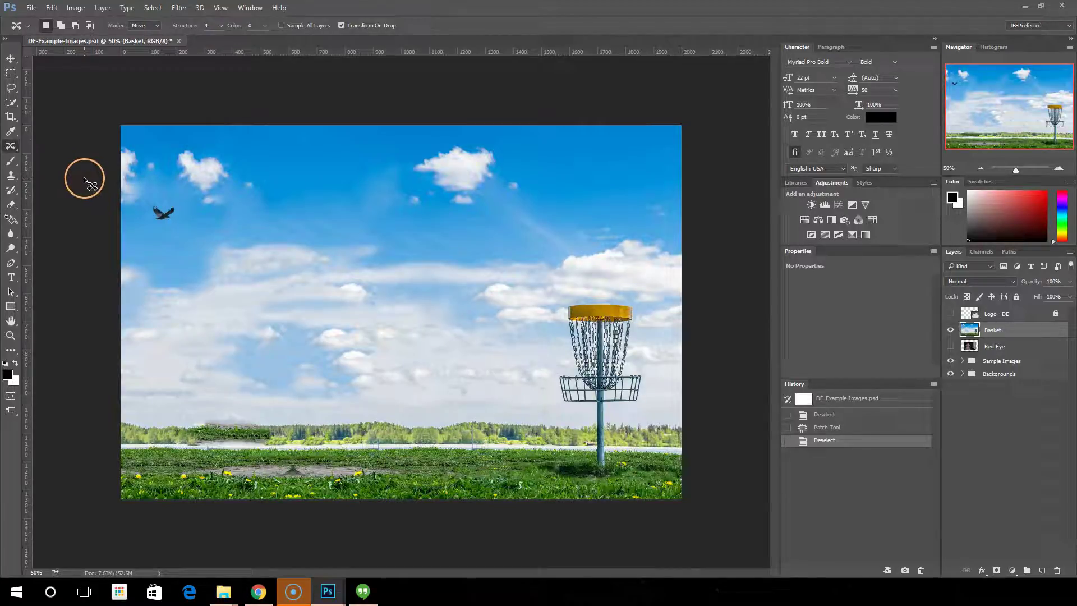
pyautogui.click(835, 265)
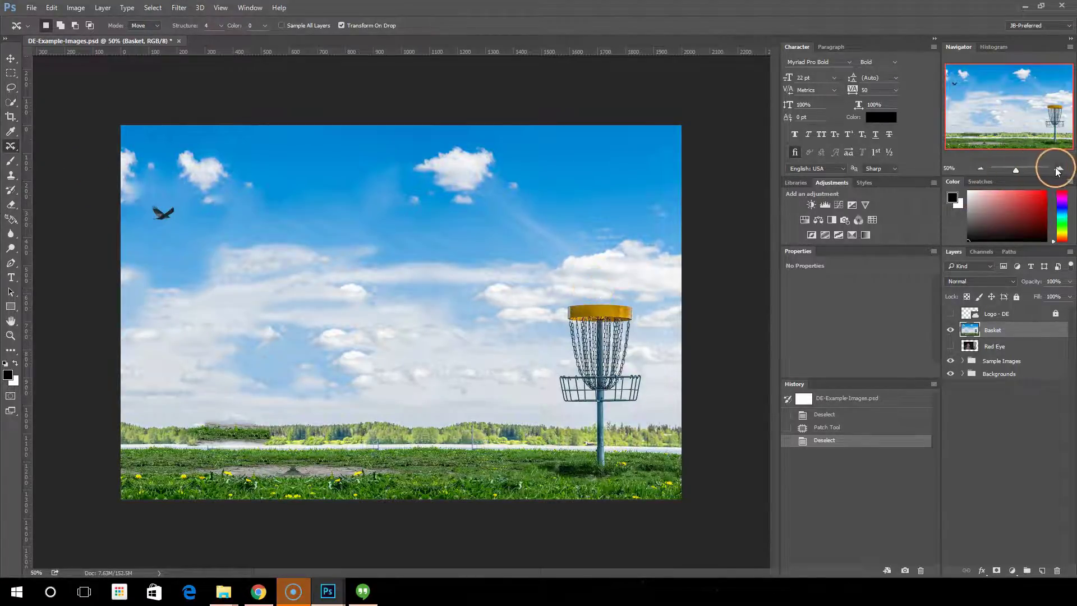
pyautogui.click(1059, 169)
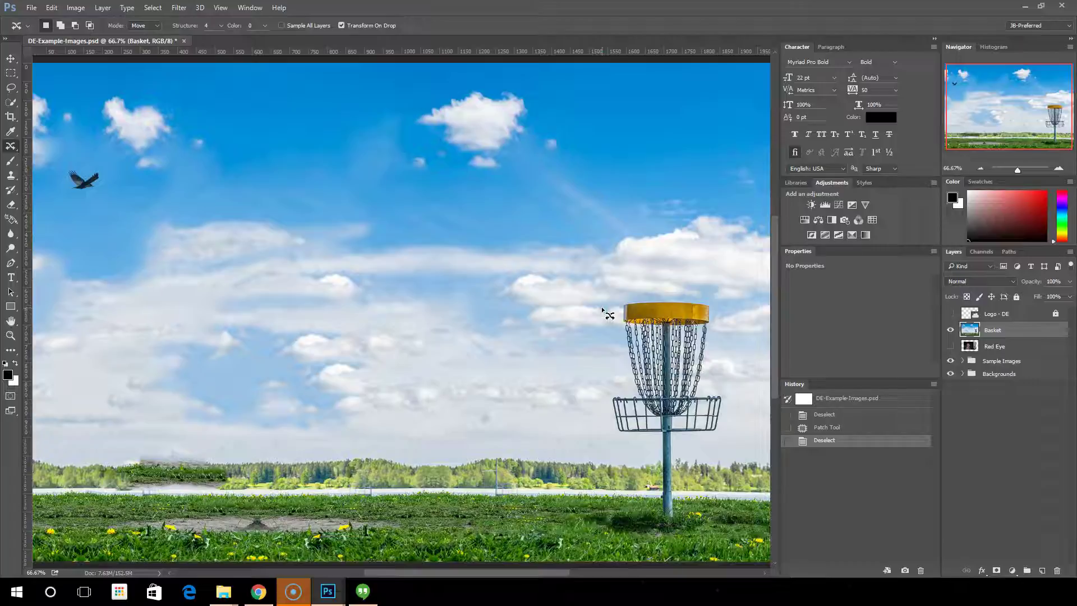
# - Lasso the basket and Content-Aware Move it left to the photo's middle, then commit and deselect
pyautogui.scroll(-2, 606, 315)
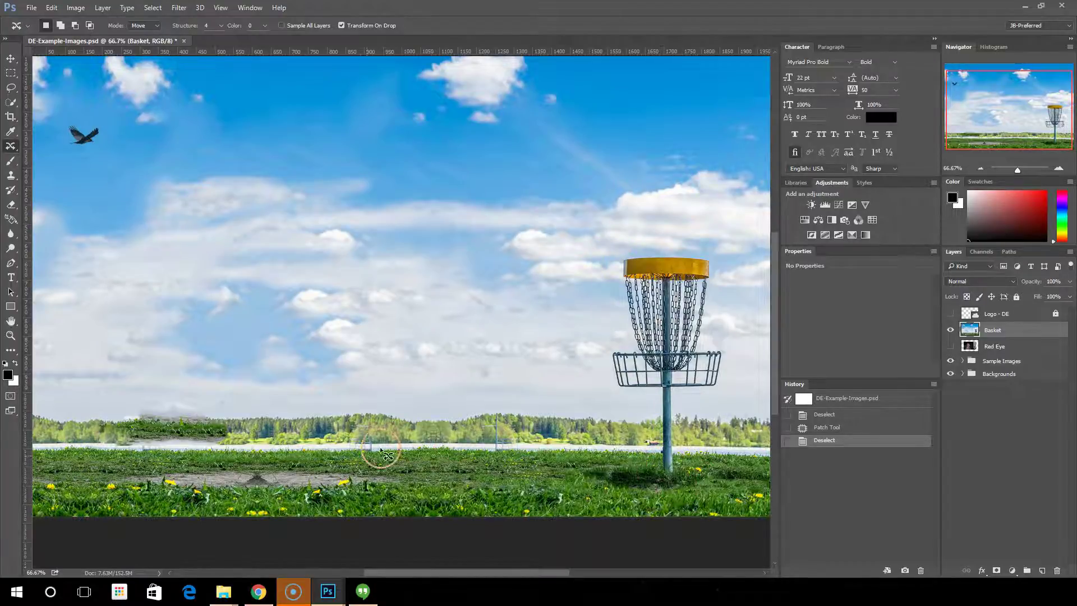
pyautogui.moveTo(616, 259)
pyautogui.mouseDown()
pyautogui.moveTo(604, 344)
pyautogui.moveTo(611, 375)
pyautogui.moveTo(646, 401)
pyautogui.moveTo(653, 438)
pyautogui.moveTo(634, 465)
pyautogui.moveTo(589, 472)
pyautogui.moveTo(639, 501)
pyautogui.moveTo(695, 496)
pyautogui.moveTo(692, 429)
pyautogui.moveTo(722, 396)
pyautogui.moveTo(730, 362)
pyautogui.moveTo(716, 328)
pyautogui.moveTo(716, 277)
pyautogui.moveTo(693, 245)
pyautogui.moveTo(623, 246)
pyautogui.moveTo(611, 266)
pyautogui.mouseUp()
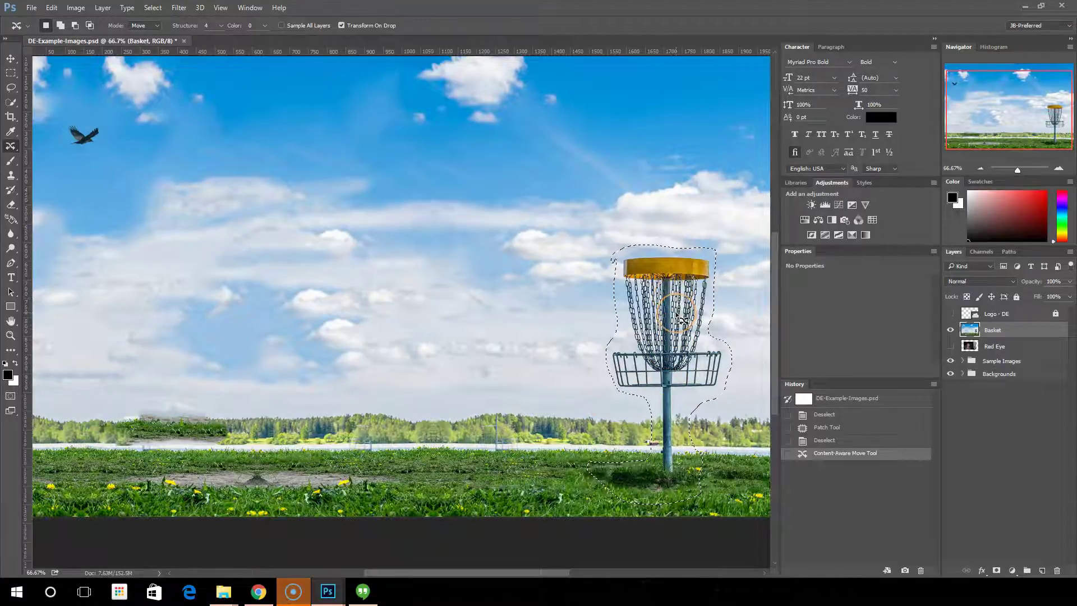
pyautogui.moveTo(683, 319); pyautogui.dragTo(440, 319)
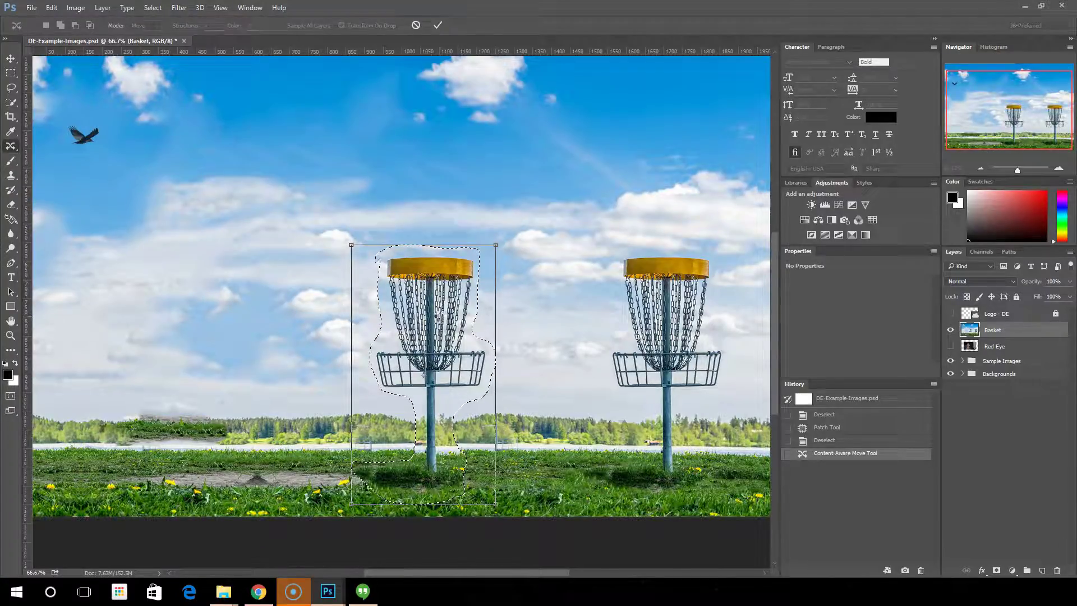
pyautogui.press('Return')
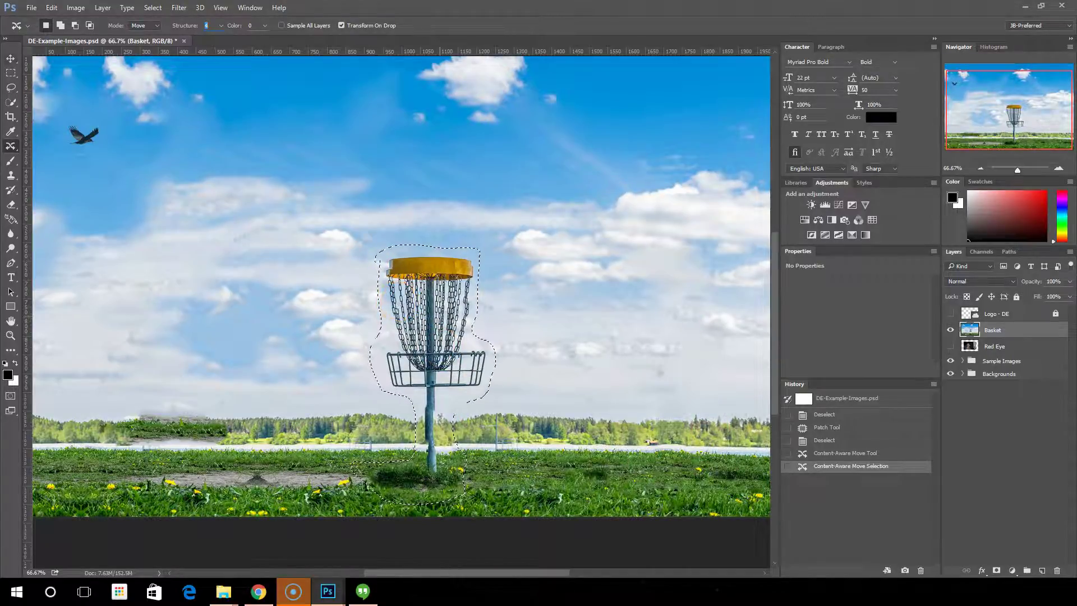
pyautogui.click(10, 58)
pyautogui.hotkey('ctrl', 'd')
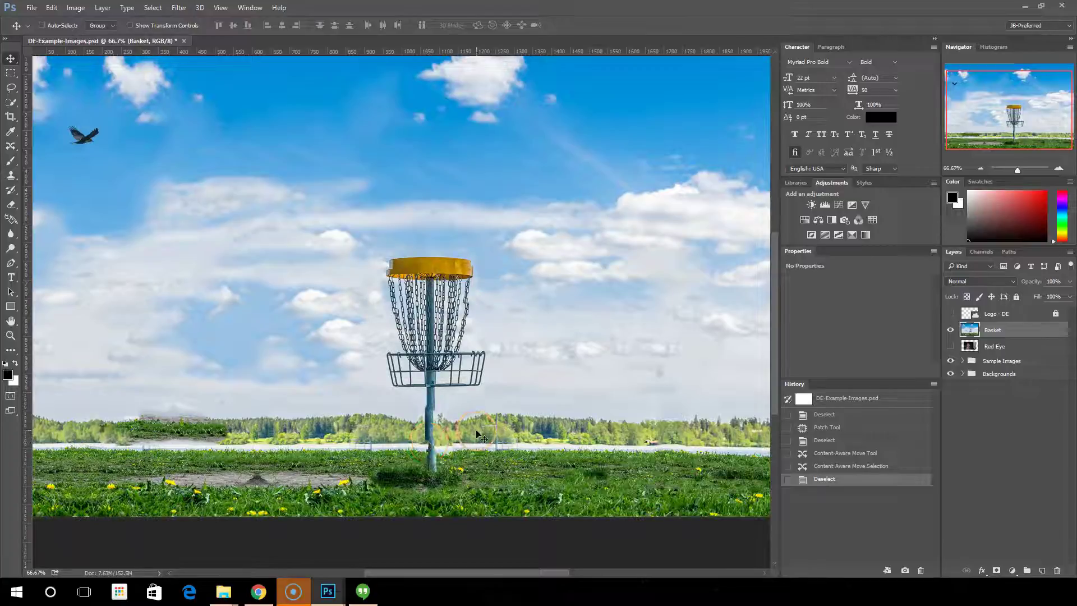
# - Step History back before the basket move, then try and undo a plain Move of the basket
pyautogui.click(1066, 173)
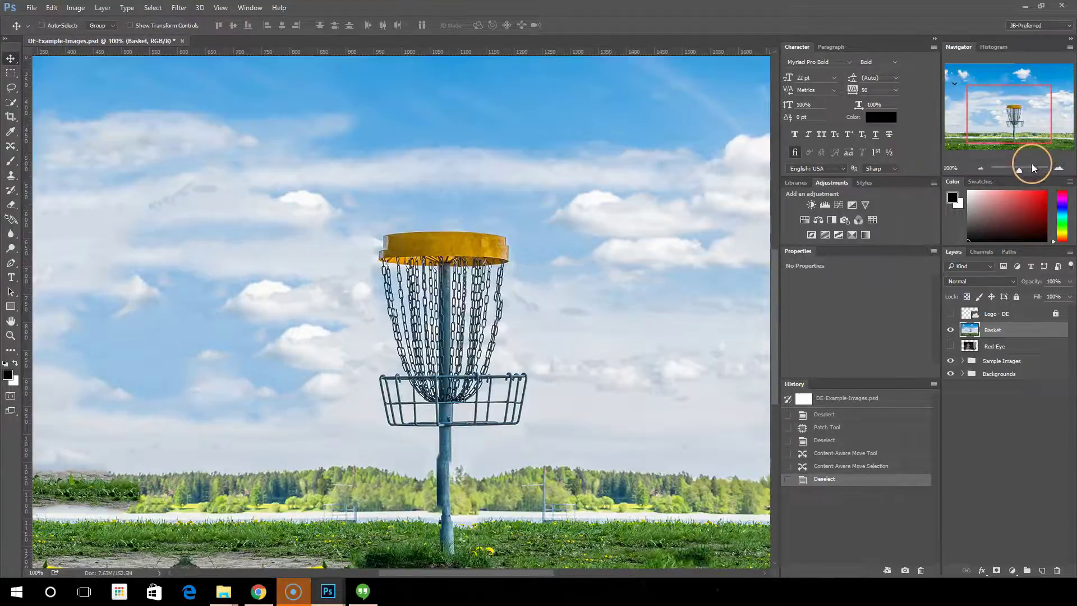
pyautogui.click(980, 169)
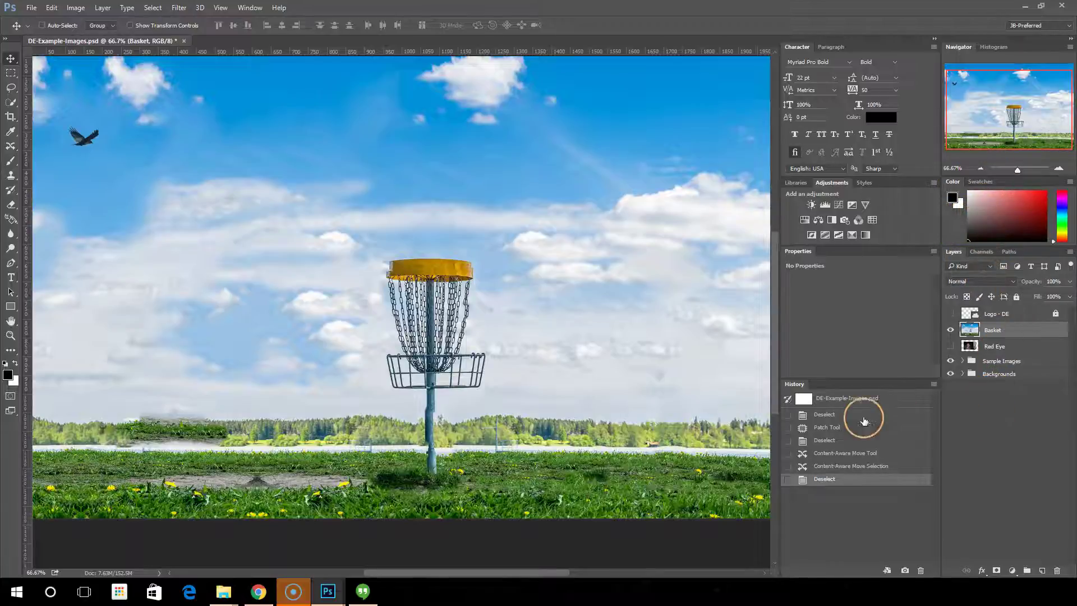
pyautogui.click(840, 467)
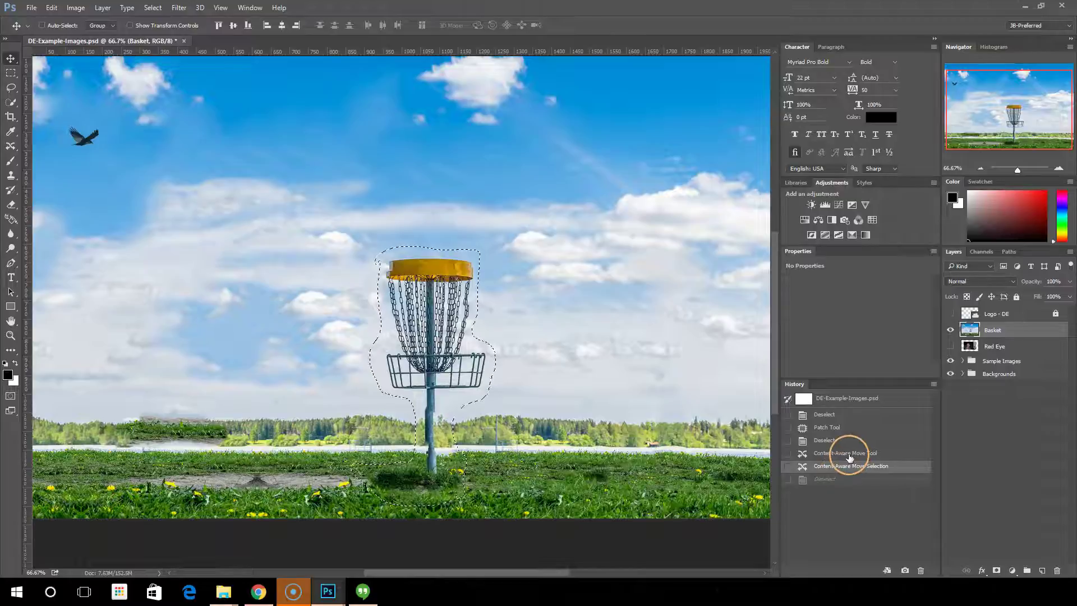
pyautogui.click(849, 455)
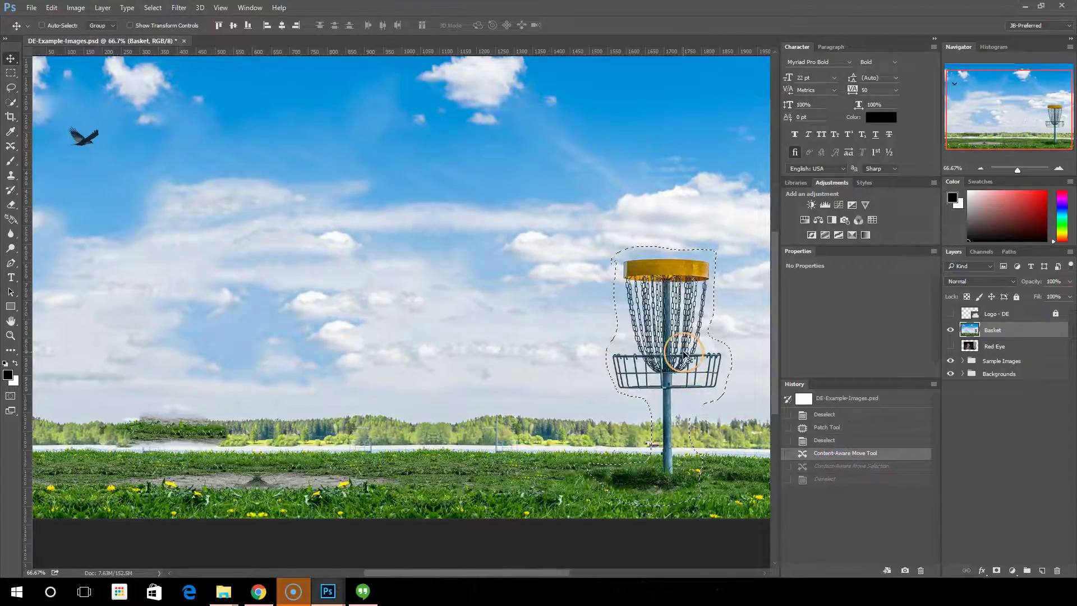
pyautogui.moveTo(685, 355); pyautogui.dragTo(593, 355)
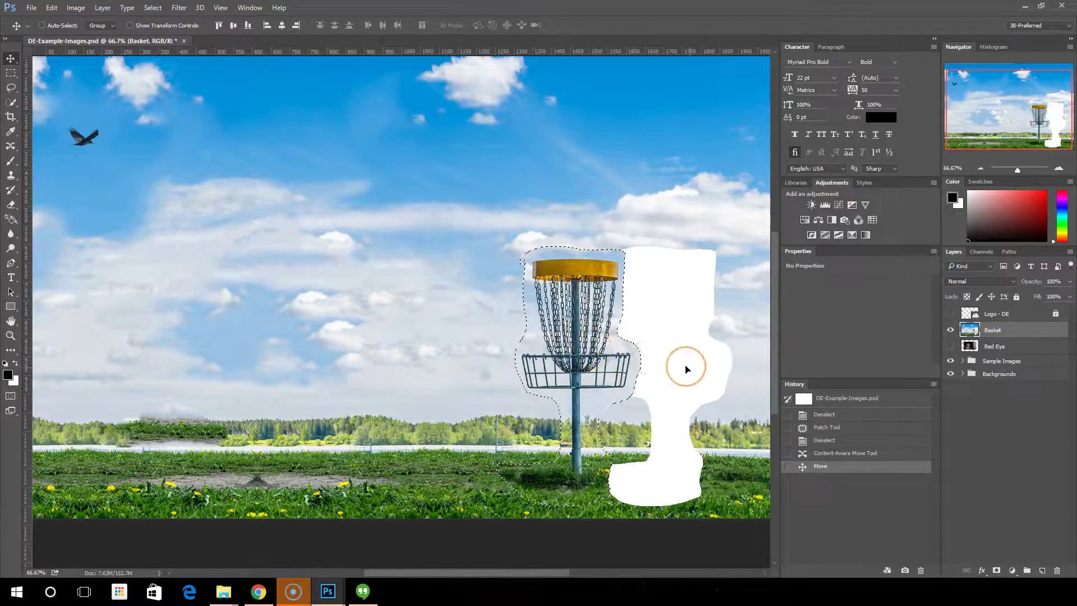
pyautogui.click(840, 456)
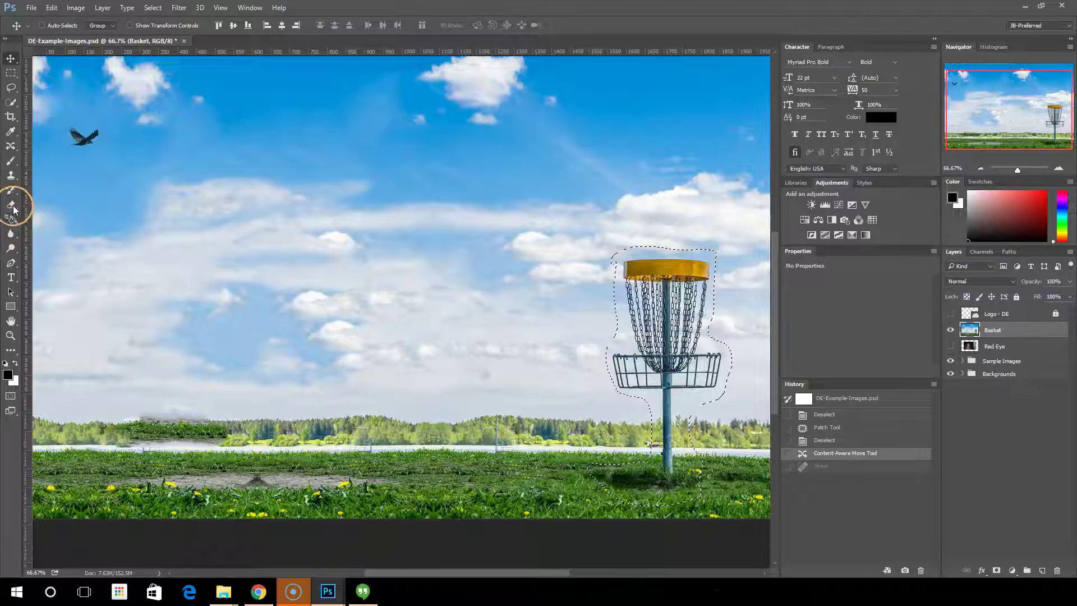
# - Content-Aware Move the basket left to just right of centre, commit, and deselect
pyautogui.click(10, 145)
pyautogui.moveTo(678, 346); pyautogui.dragTo(561, 334)
pyautogui.press('Return')
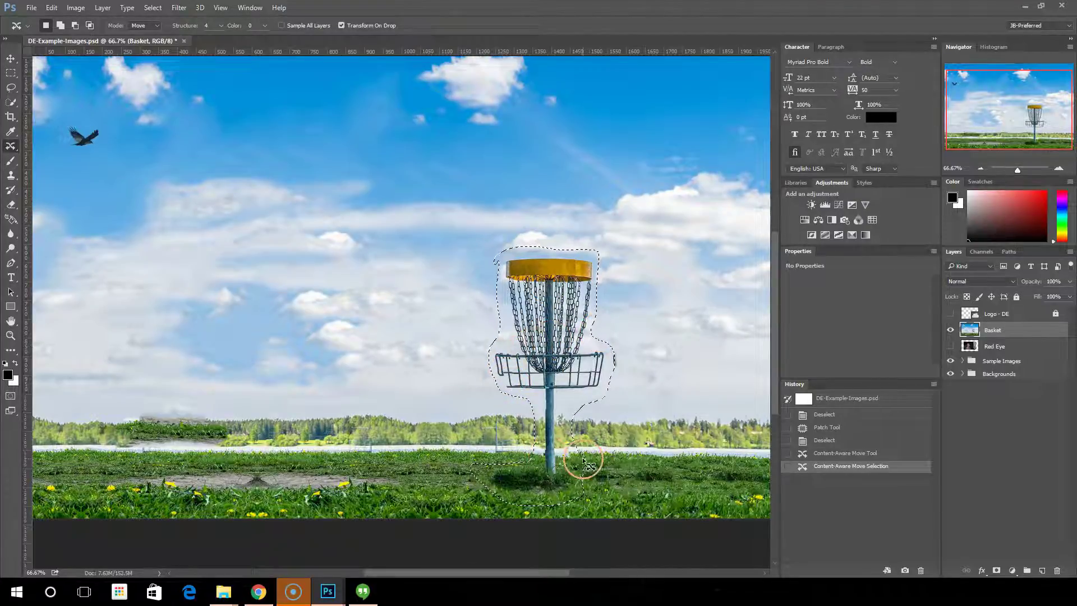
pyautogui.hotkey('ctrl', 'd')
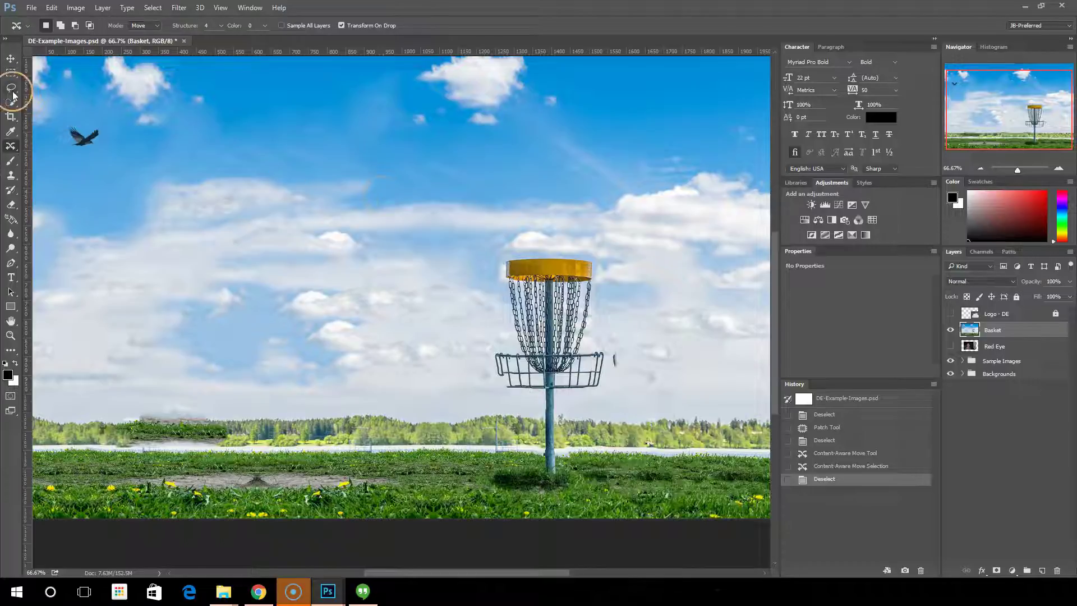
# - Content-Aware Move the bird to the right, then revert History to the original photo
pyautogui.moveTo(98, 159)
pyautogui.mouseDown()
pyautogui.moveTo(91, 116)
pyautogui.moveTo(60, 108)
pyautogui.moveTo(99, 157)
pyautogui.moveTo(80, 137)
pyautogui.moveTo(149, 154)
pyautogui.moveTo(180, 190)
pyautogui.moveTo(258, 102)
pyautogui.mouseUp()
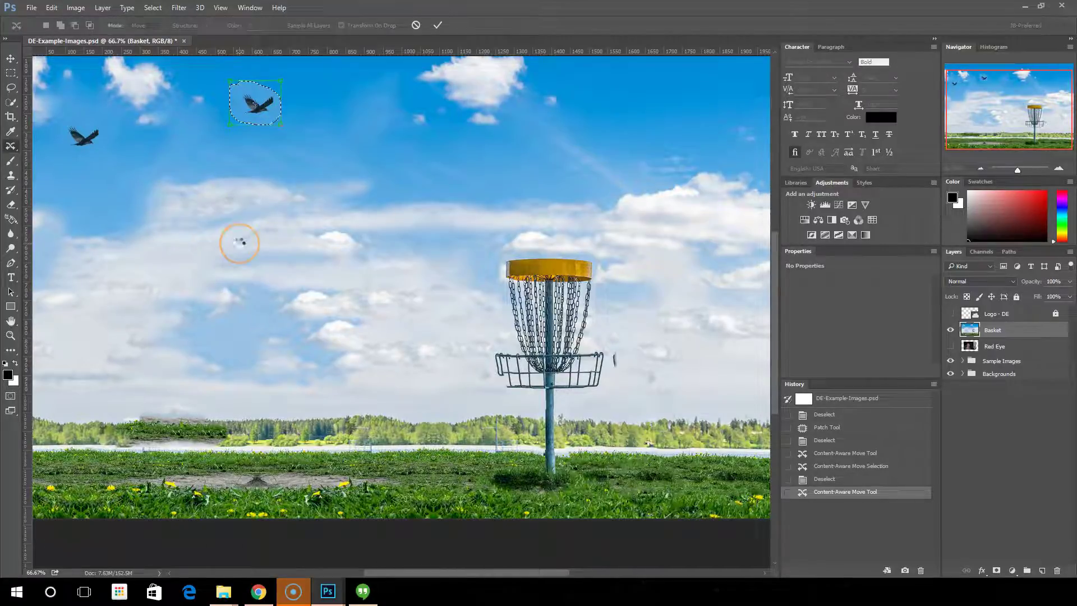
pyautogui.click(284, 226)
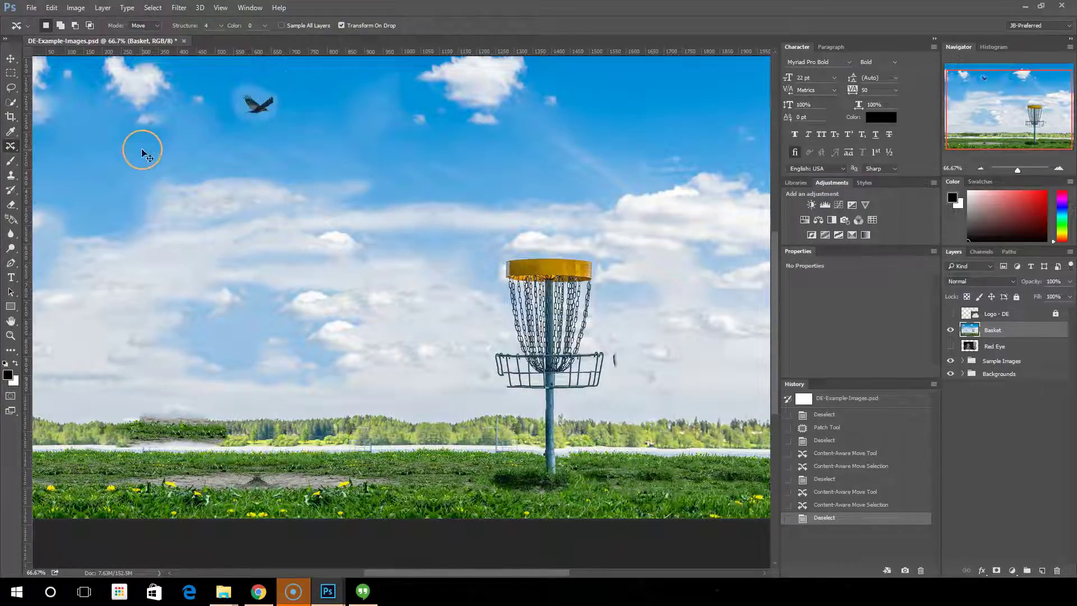
pyautogui.click(835, 440)
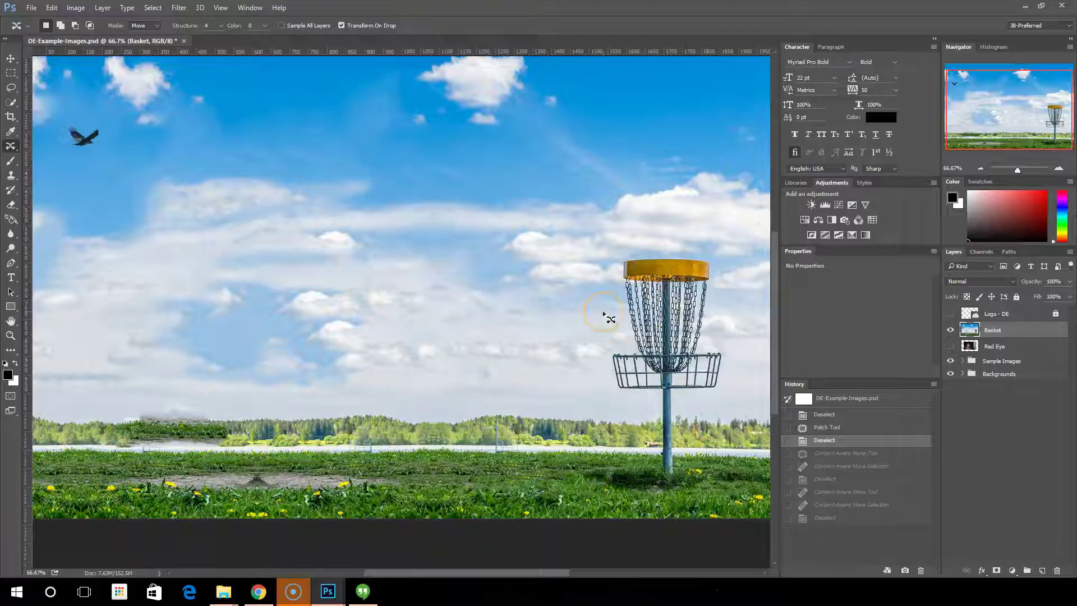
pyautogui.moveTo(617, 262)
pyautogui.mouseDown()
pyautogui.moveTo(603, 393)
pyautogui.moveTo(628, 442)
pyautogui.moveTo(690, 501)
pyautogui.moveTo(702, 424)
pyautogui.moveTo(750, 360)
pyautogui.moveTo(714, 264)
pyautogui.moveTo(672, 237)
pyautogui.moveTo(616, 261)
pyautogui.mouseUp()
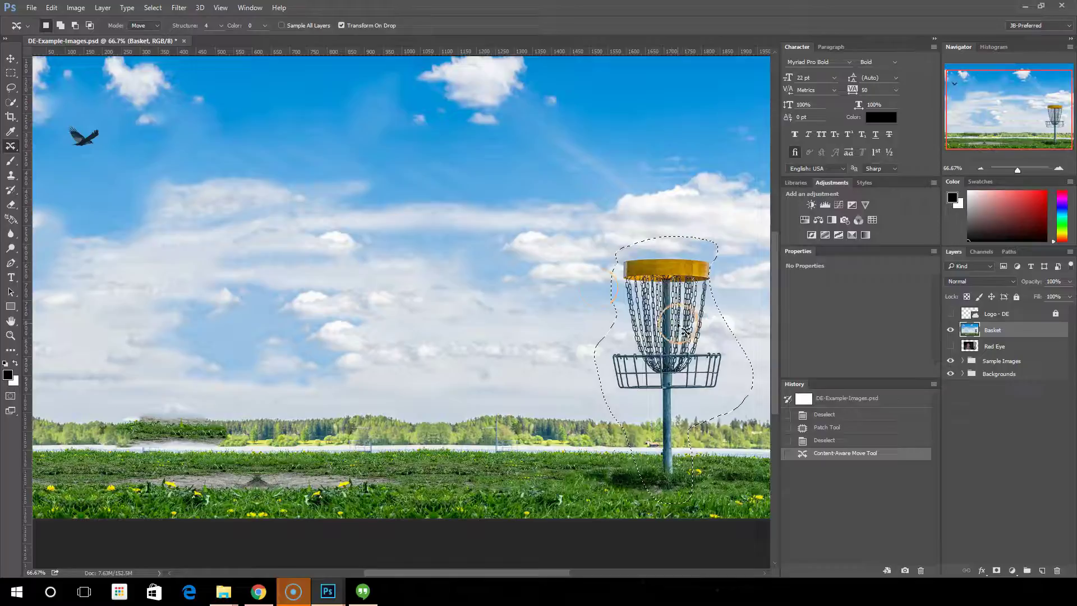
pyautogui.moveTo(679, 325); pyautogui.dragTo(398, 191)
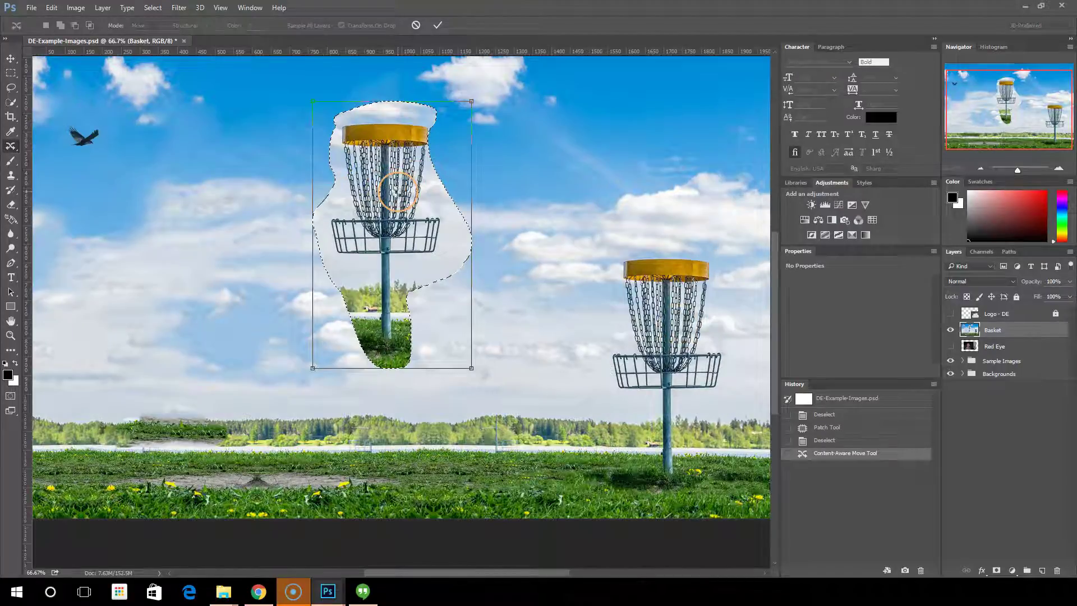
pyautogui.press('Return')
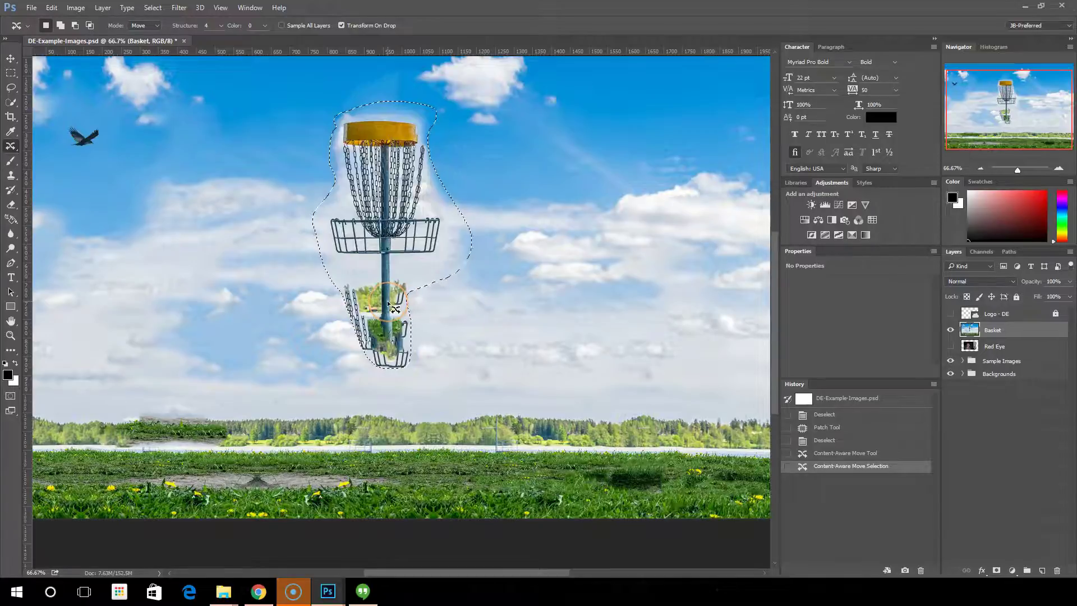
pyautogui.click(839, 440)
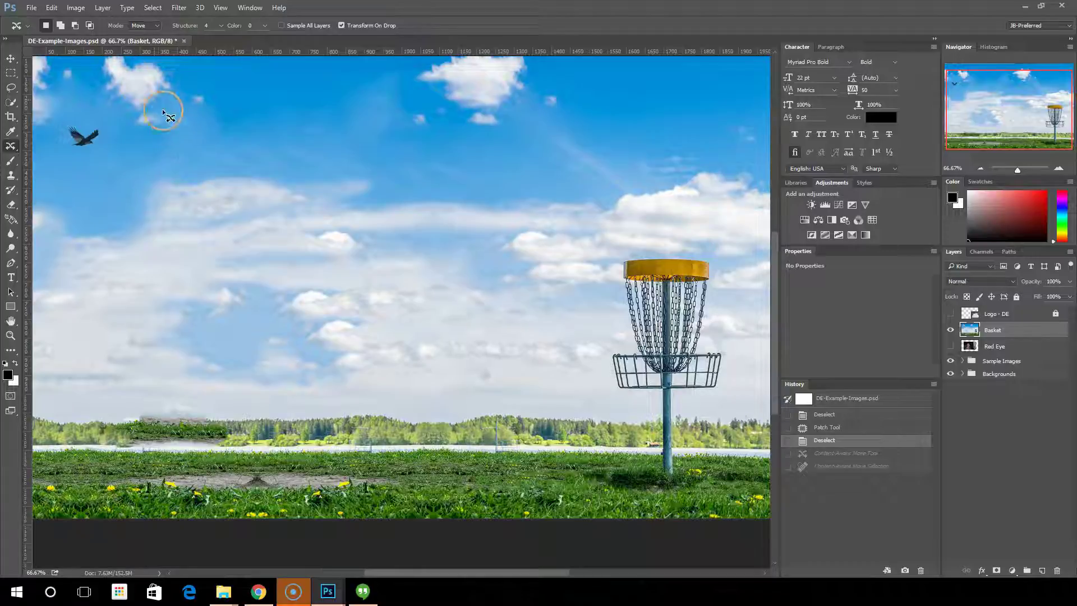
# - Set the Content-Aware Move tool to Add to selection and Extend mode
pyautogui.click(149, 28)
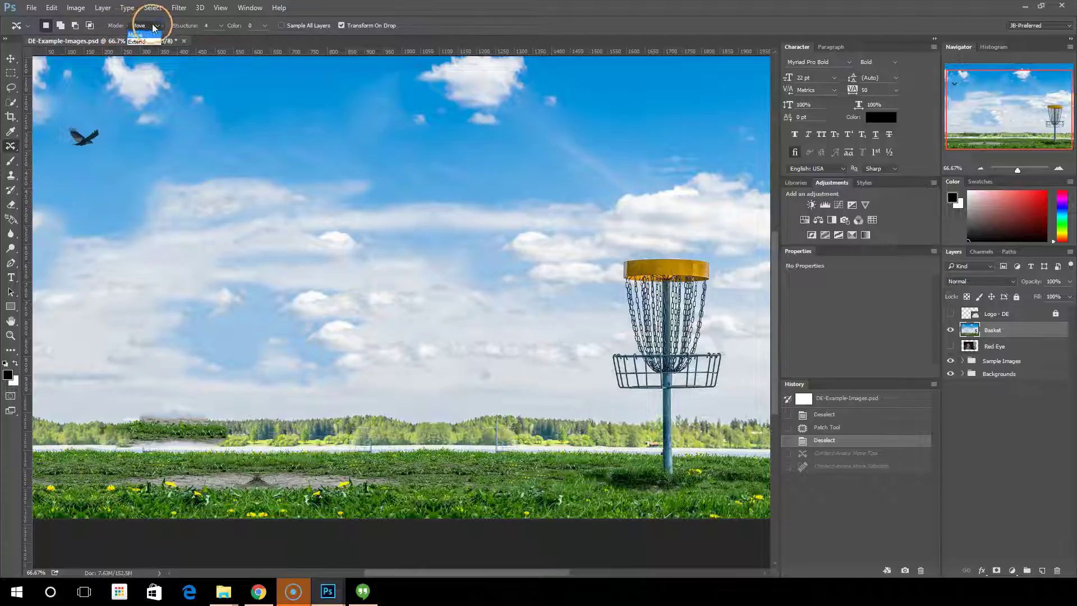
pyautogui.click(107, 31)
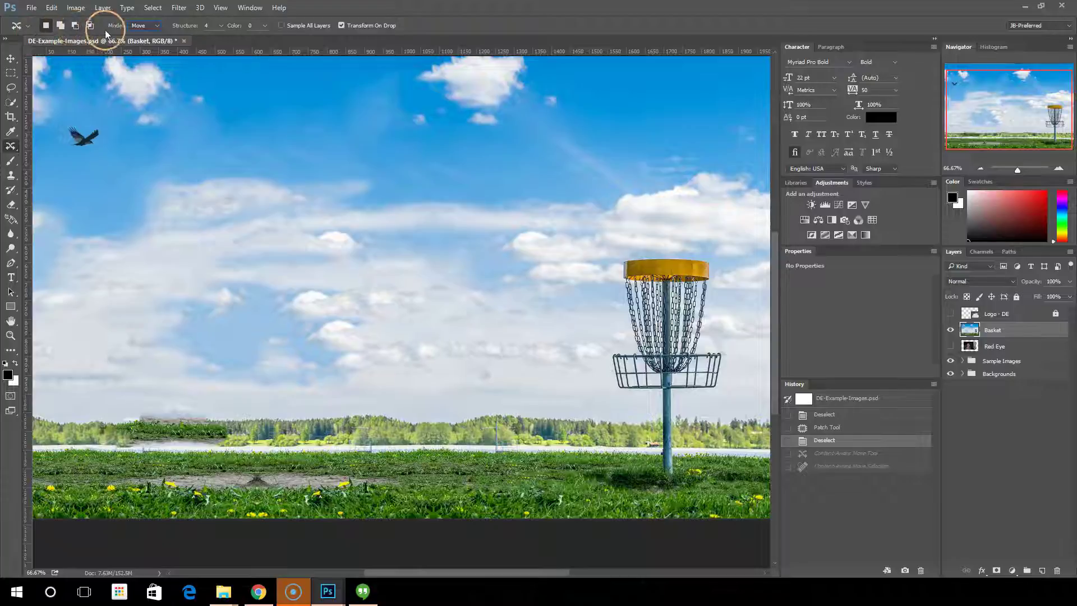
pyautogui.click(59, 25)
pyautogui.click(157, 27)
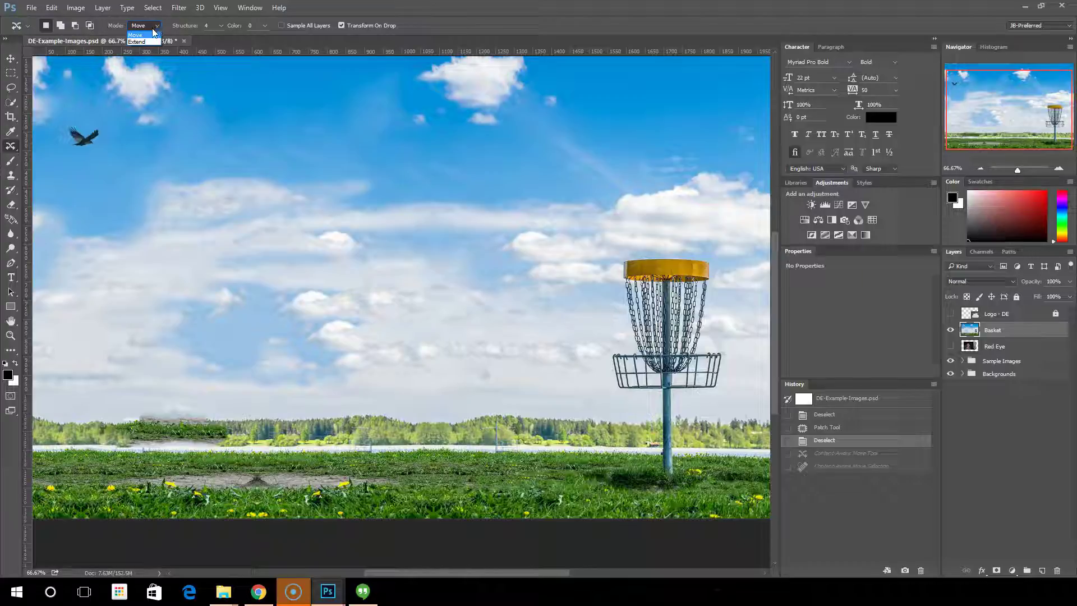
pyautogui.click(157, 30)
pyautogui.click(157, 29)
pyautogui.click(143, 46)
# - Extend a copy of the basket to the left, commit, deselect, then revert it in History
pyautogui.moveTo(591, 260)
pyautogui.mouseDown()
pyautogui.moveTo(605, 411)
pyautogui.moveTo(652, 494)
pyautogui.moveTo(688, 474)
pyautogui.moveTo(693, 425)
pyautogui.moveTo(730, 391)
pyautogui.moveTo(715, 241)
pyautogui.moveTo(592, 260)
pyautogui.mouseUp()
pyautogui.moveTo(668, 339)
pyautogui.mouseDown()
pyautogui.moveTo(508, 339)
pyautogui.moveTo(519, 339)
pyautogui.mouseUp()
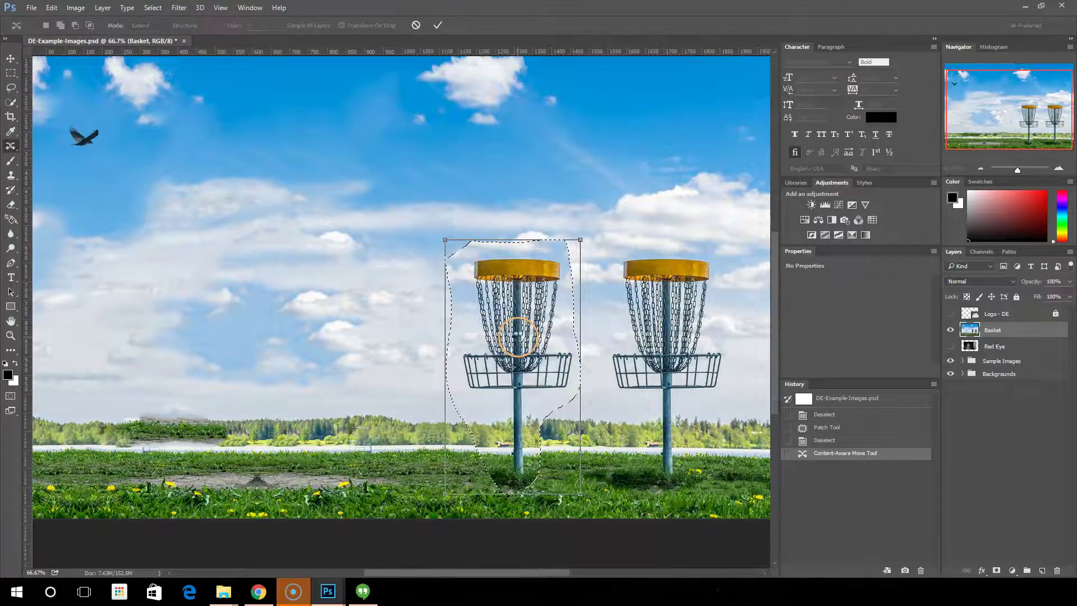
pyautogui.press('Return')
pyautogui.hotkey('ctrl', 'd')
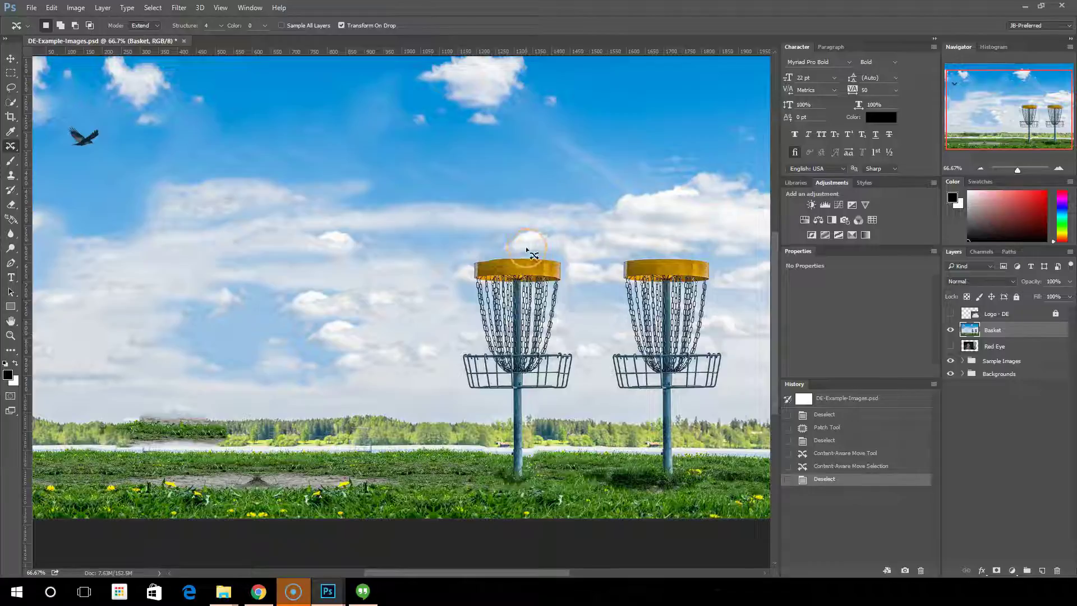
pyautogui.click(532, 280)
pyautogui.click(831, 469)
# - Revert the extended basket copy and switch the mode back to Move, adjusting Structure
pyautogui.click(830, 441)
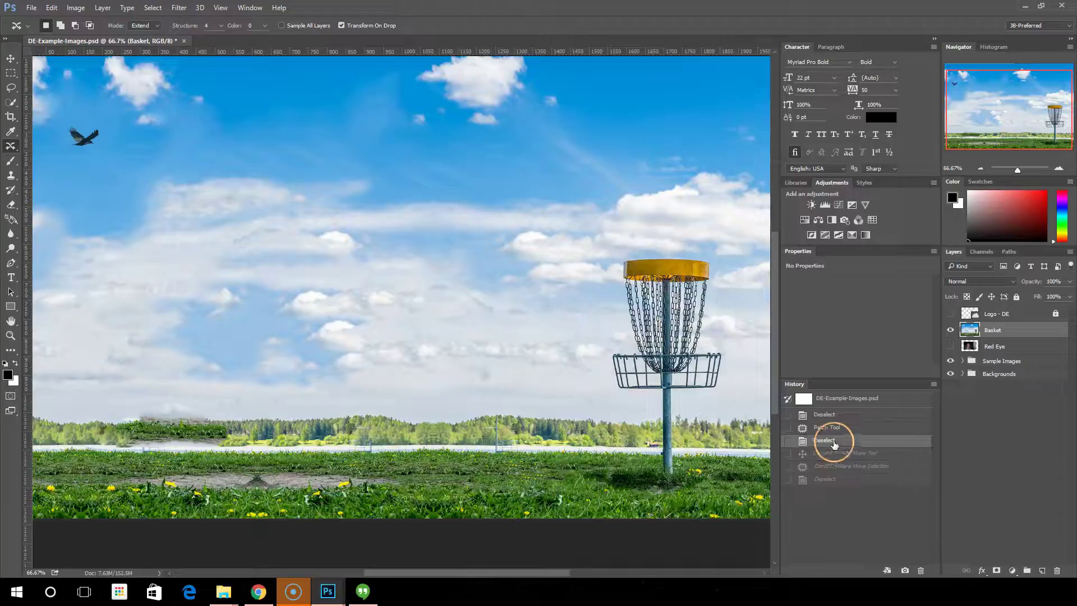
pyautogui.click(173, 30)
pyautogui.click(147, 35)
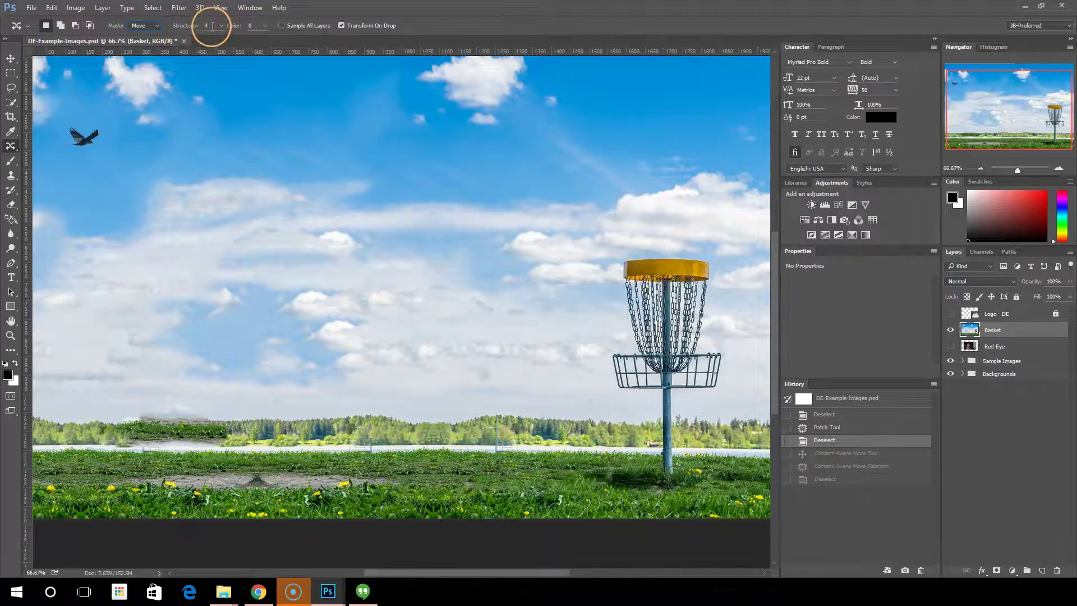
pyautogui.click(222, 25)
pyautogui.click(225, 30)
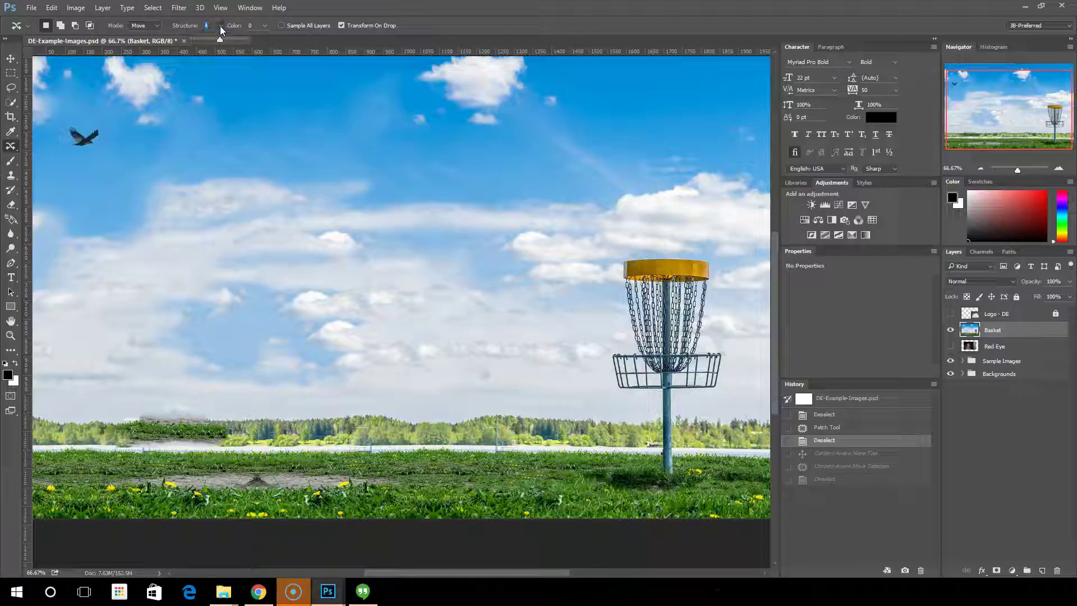
# - Lasso the basket and move it left to the field's centre, then step back in History
pyautogui.moveTo(617, 265)
pyautogui.mouseDown()
pyautogui.moveTo(597, 354)
pyautogui.moveTo(639, 422)
pyautogui.moveTo(704, 491)
pyautogui.moveTo(754, 374)
pyautogui.moveTo(715, 307)
pyautogui.moveTo(716, 266)
pyautogui.moveTo(645, 249)
pyautogui.moveTo(612, 268)
pyautogui.mouseUp()
pyautogui.press('v')
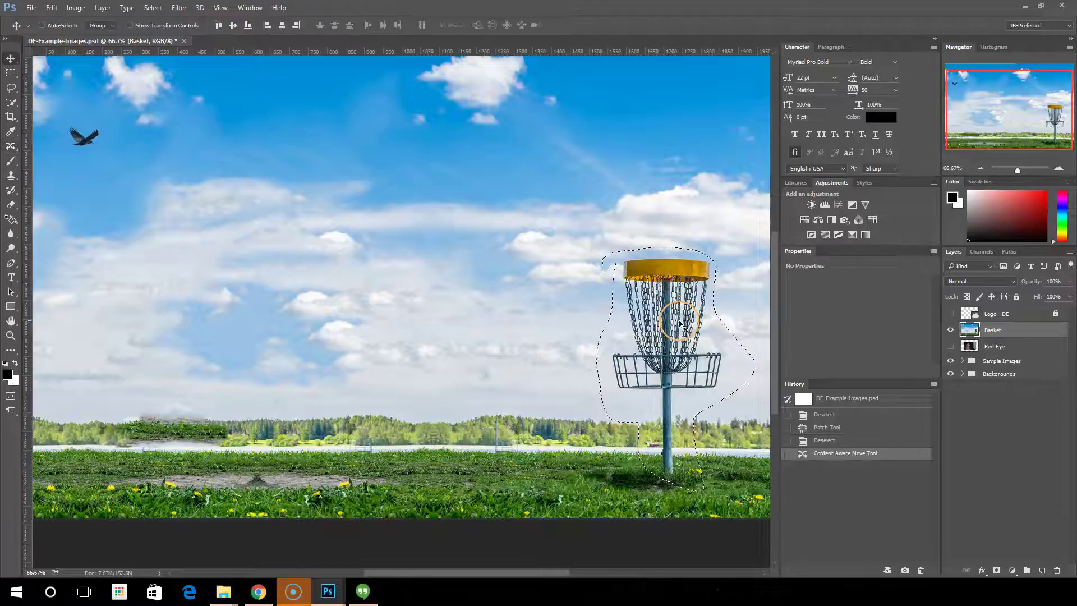
pyautogui.press('j')
pyautogui.moveTo(670, 325); pyautogui.dragTo(524, 325)
pyautogui.press('Return')
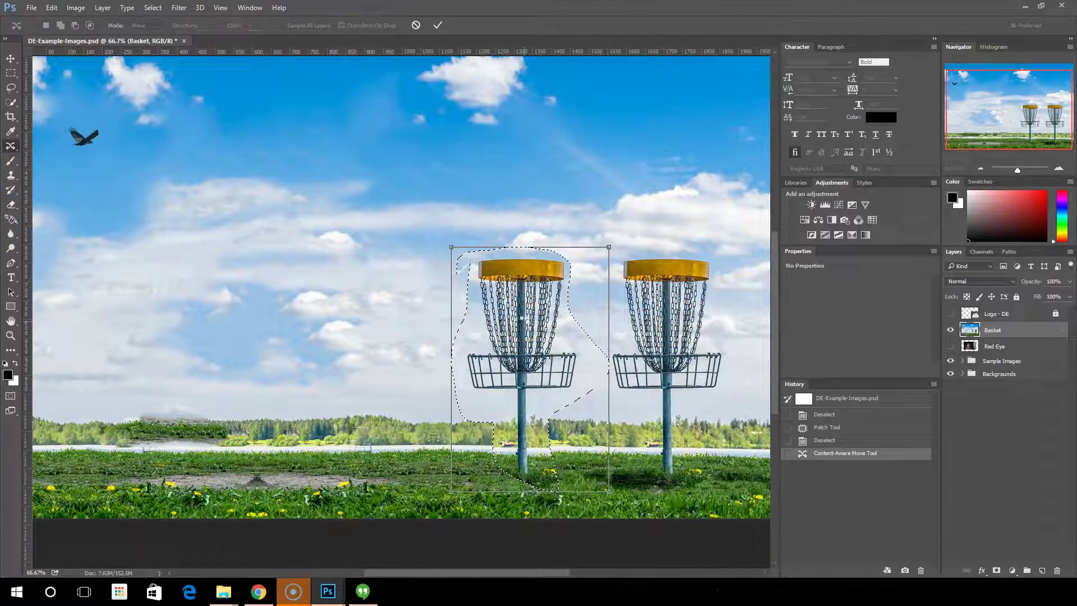
pyautogui.click(630, 330)
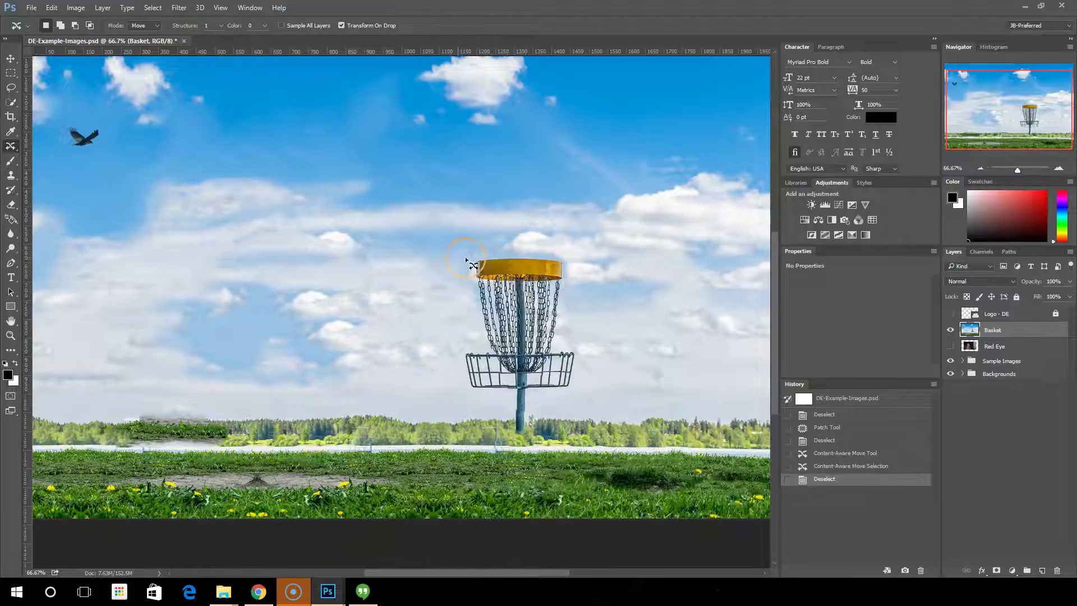
pyautogui.click(850, 454)
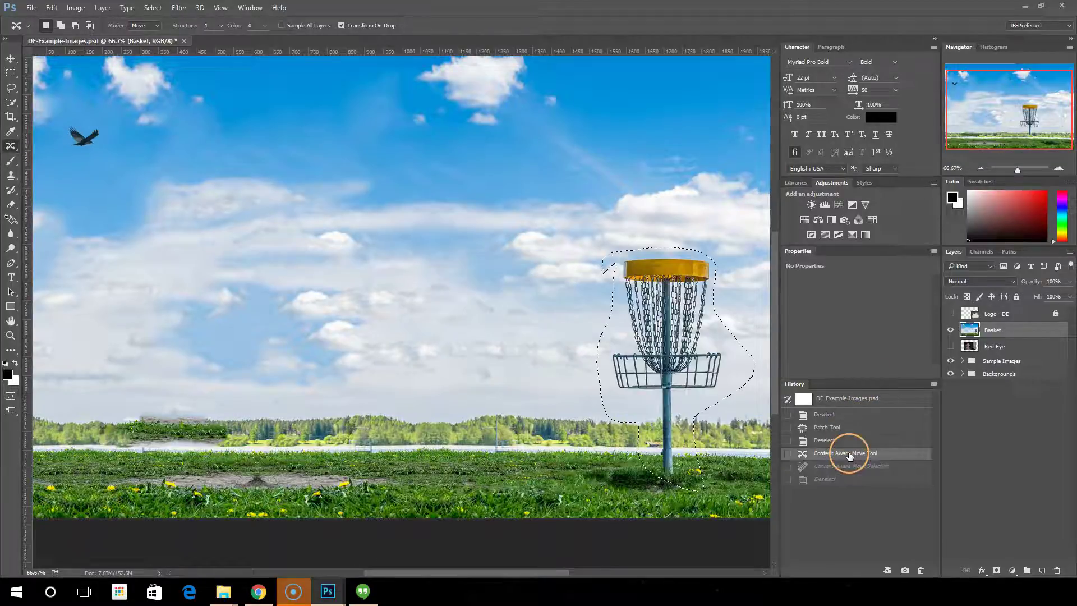
# - With Structure 7, move the basket to centre, commit, then revert it to the right
pyautogui.click(224, 28)
pyautogui.click(221, 26)
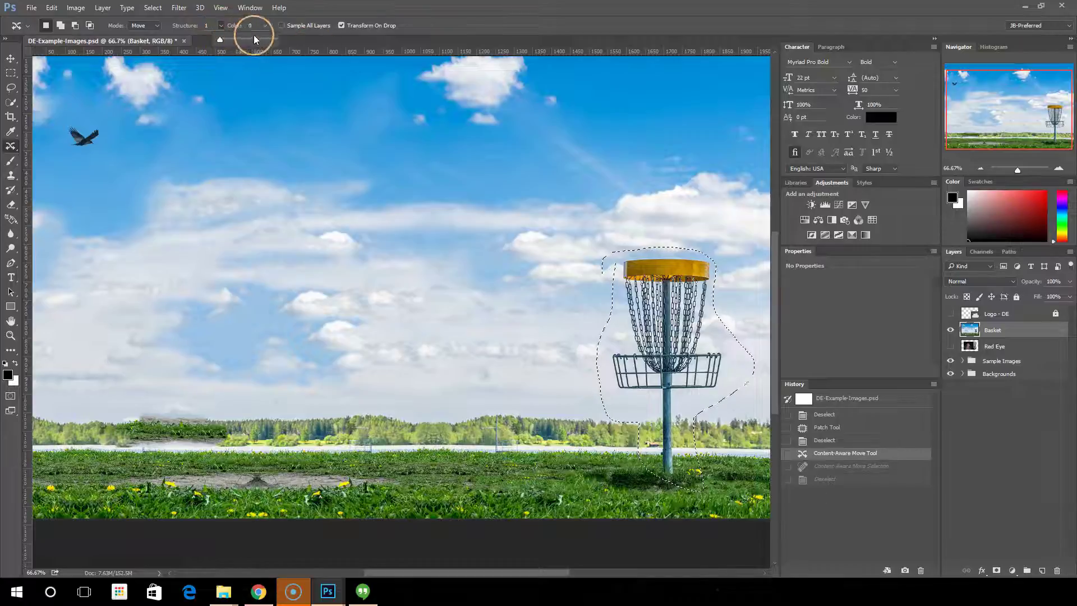
pyautogui.moveTo(648, 332); pyautogui.dragTo(487, 333)
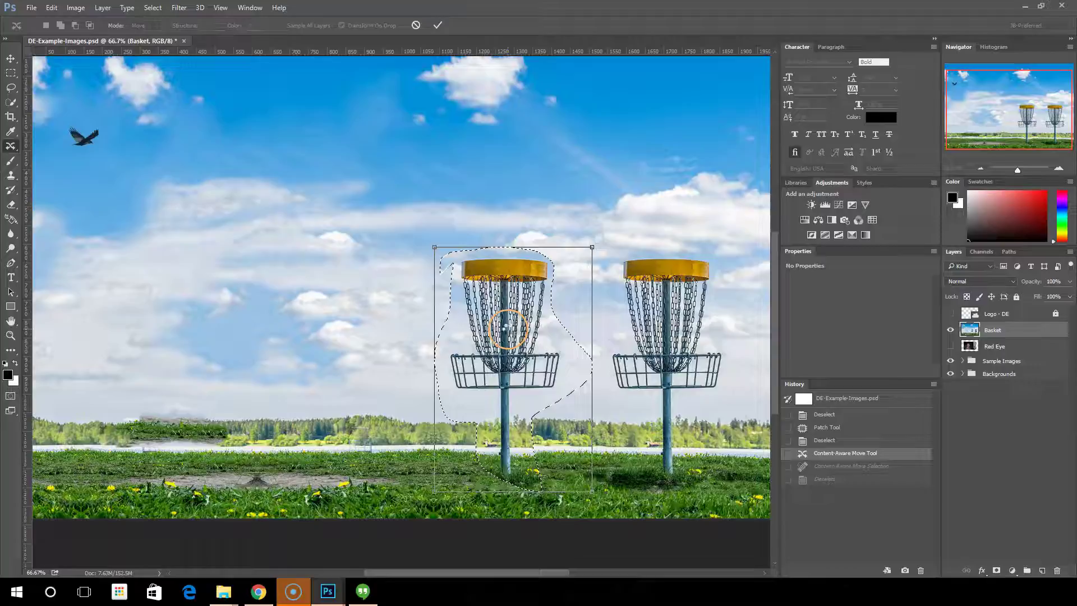
pyautogui.press('Return')
pyautogui.hotkey('ctrl', 'd')
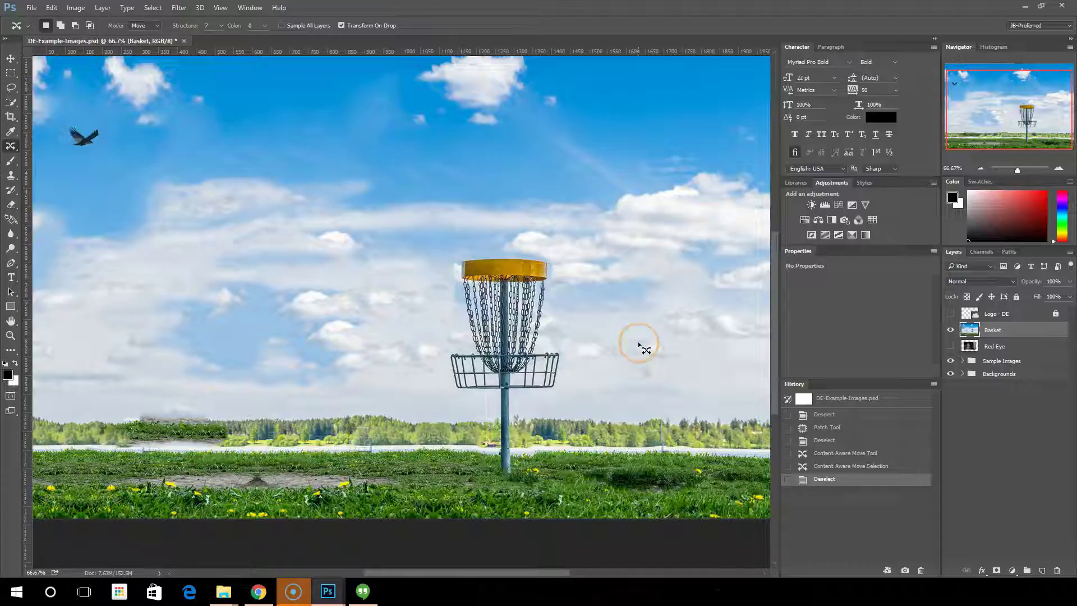
pyautogui.click(831, 467)
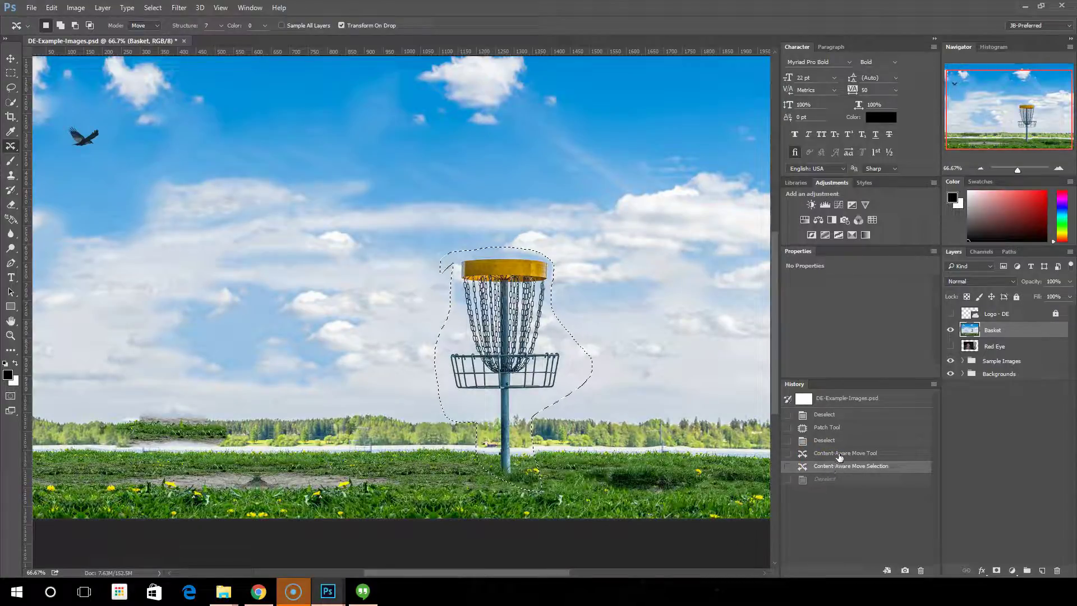
pyautogui.click(840, 453)
pyautogui.hotkey('ctrl', 'd')
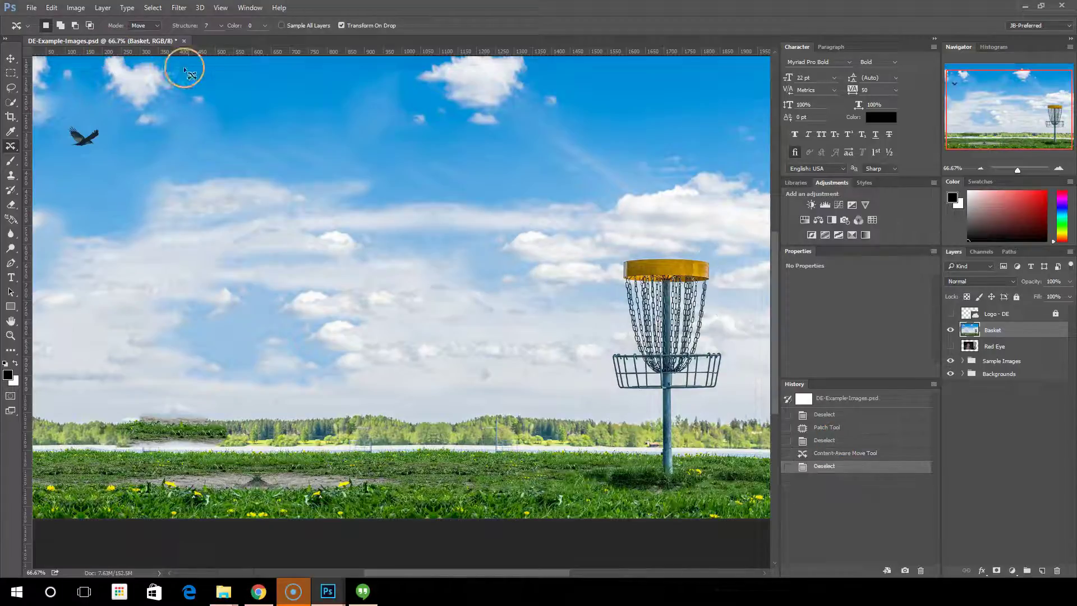
pyautogui.click(265, 26)
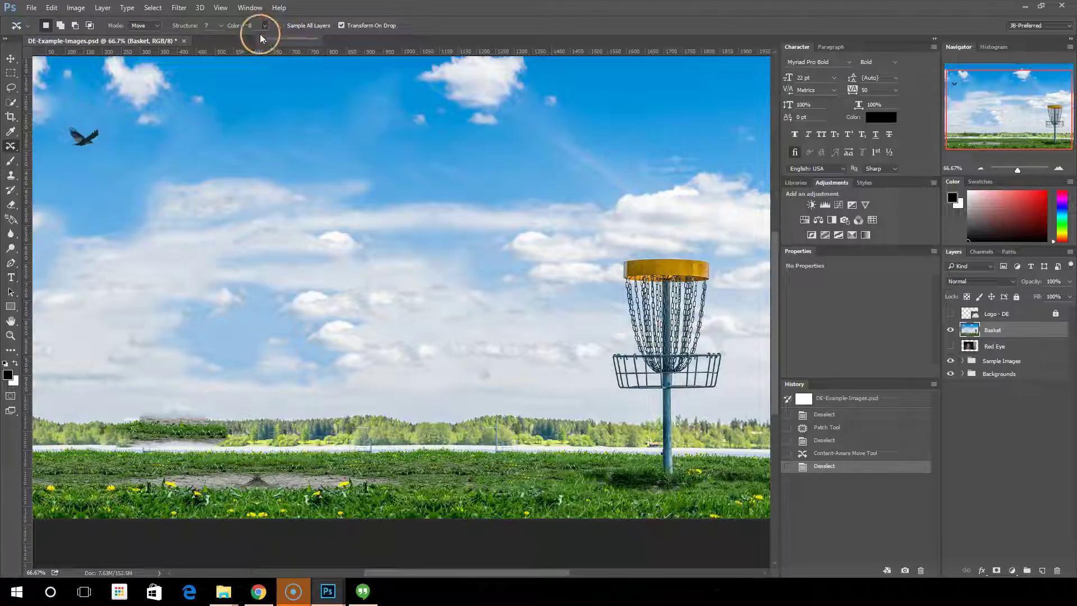
pyautogui.click(264, 26)
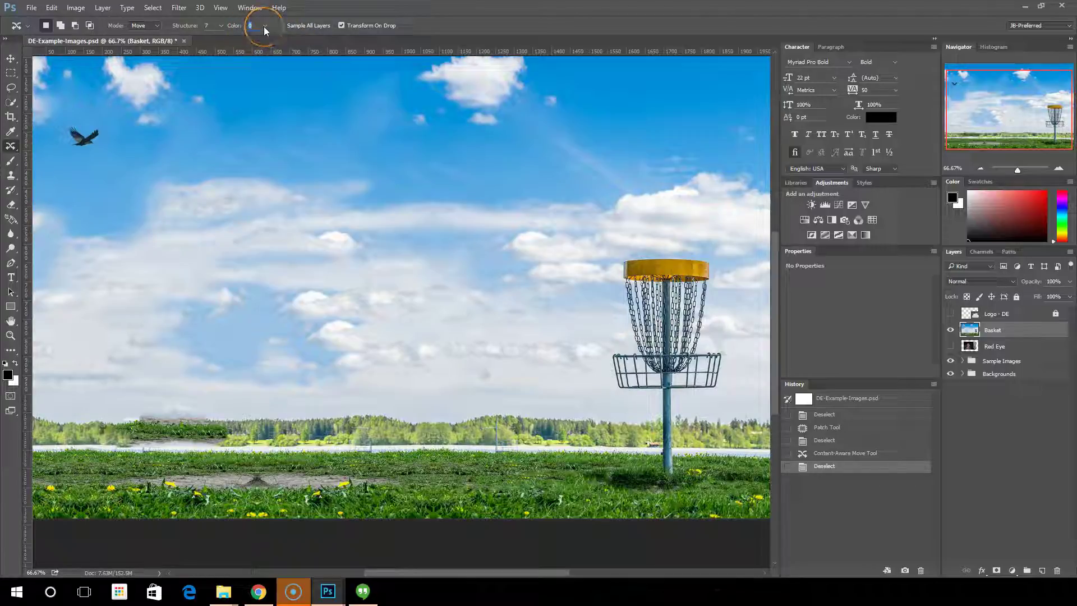
pyautogui.click(264, 26)
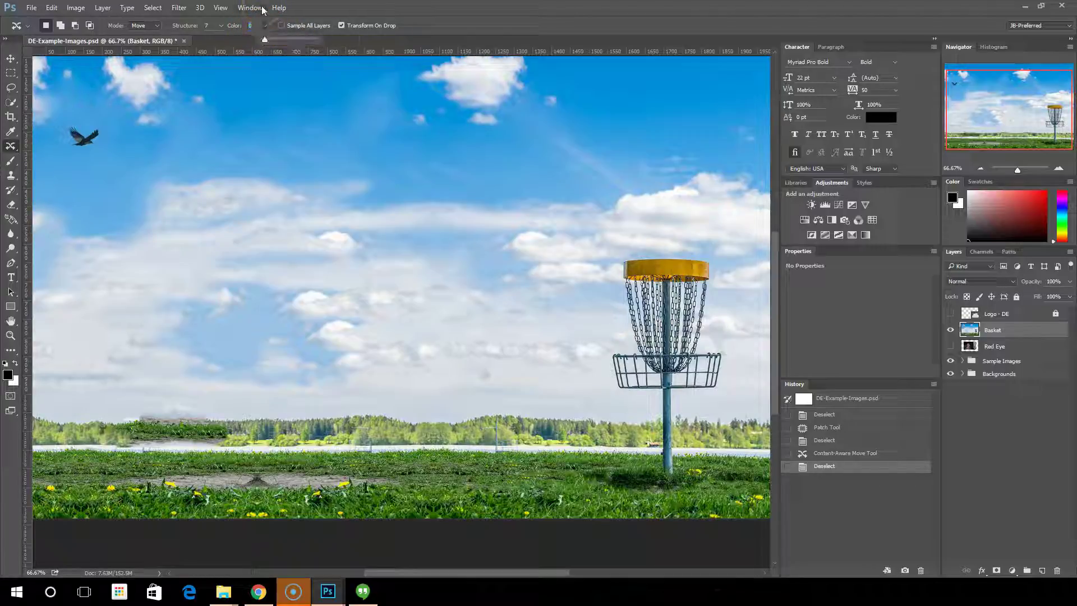
pyautogui.click(266, 26)
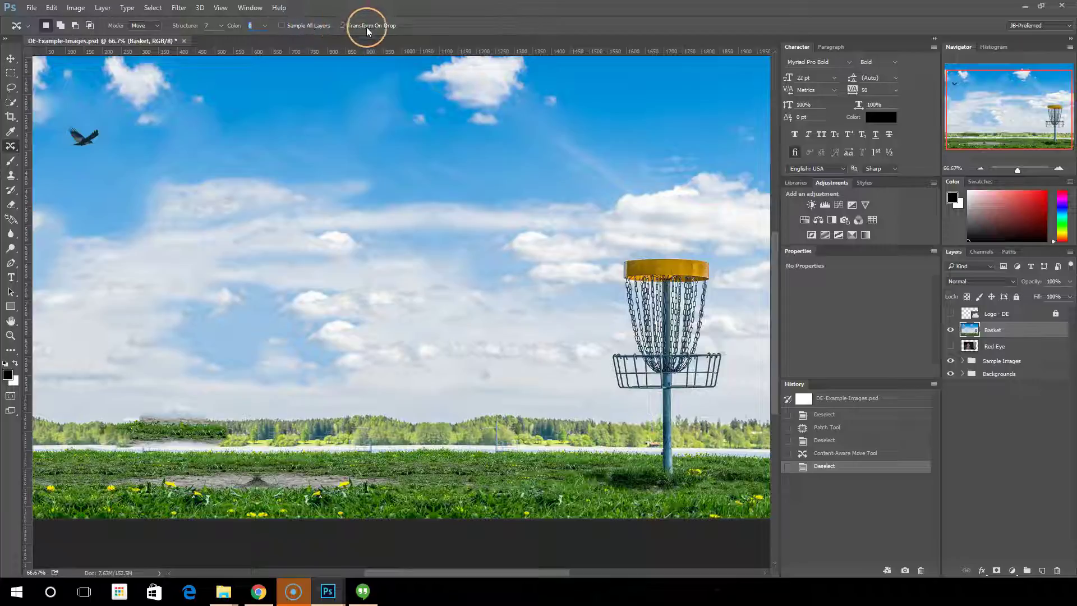
pyautogui.click(343, 26)
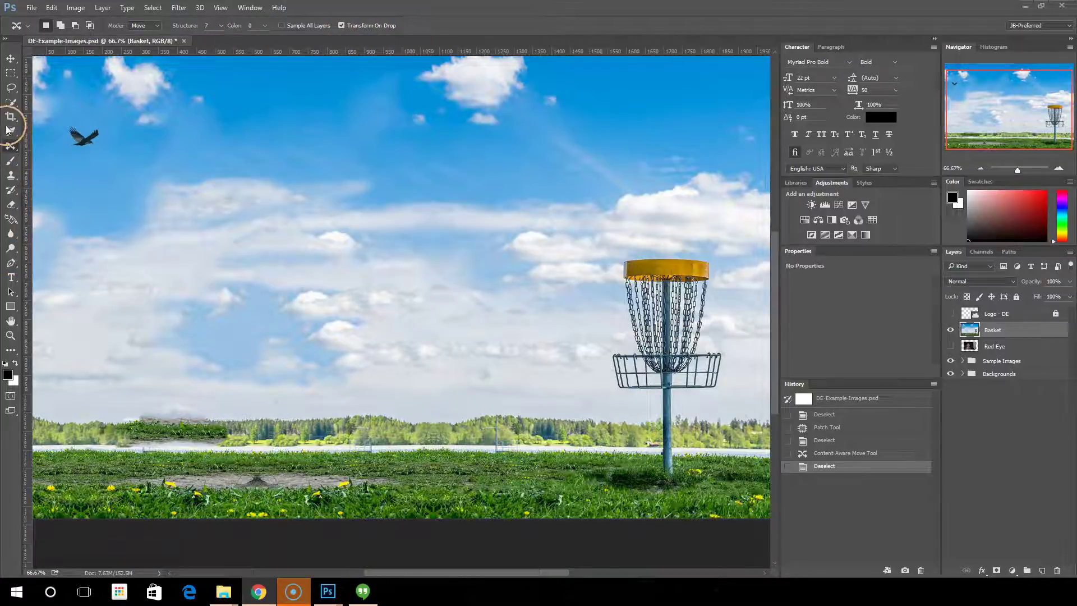
pyautogui.moveTo(614, 263)
pyautogui.mouseDown()
pyautogui.moveTo(620, 323)
pyautogui.moveTo(600, 347)
pyautogui.moveTo(608, 399)
pyautogui.moveTo(637, 410)
pyautogui.moveTo(639, 454)
pyautogui.moveTo(623, 482)
pyautogui.moveTo(686, 510)
pyautogui.moveTo(720, 509)
pyautogui.moveTo(695, 384)
pyautogui.moveTo(722, 387)
pyautogui.moveTo(718, 271)
pyautogui.moveTo(645, 248)
pyautogui.moveTo(617, 268)
pyautogui.moveTo(596, 345)
pyautogui.moveTo(625, 447)
pyautogui.moveTo(618, 478)
pyautogui.moveTo(680, 500)
pyautogui.moveTo(691, 441)
pyautogui.moveTo(740, 379)
pyautogui.moveTo(714, 253)
pyautogui.moveTo(649, 245)
pyautogui.moveTo(607, 277)
pyautogui.moveTo(609, 296)
pyautogui.moveTo(453, 293)
pyautogui.mouseUp()
pyautogui.click(614, 288)
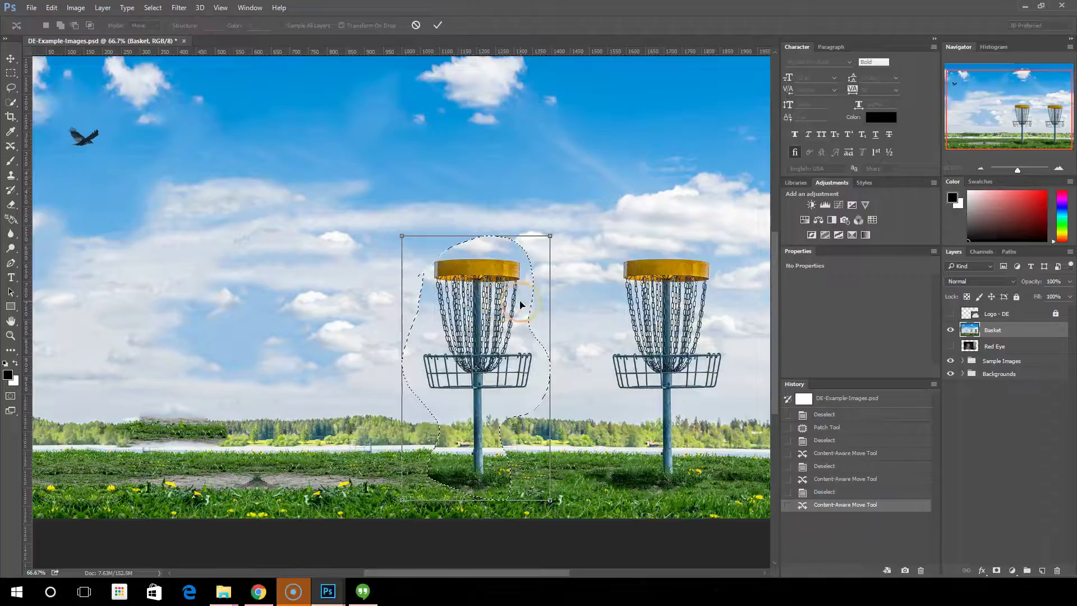
pyautogui.moveTo(547, 235); pyautogui.dragTo(523, 283)
pyautogui.moveTo(490, 353); pyautogui.dragTo(496, 341)
pyautogui.press('Return')
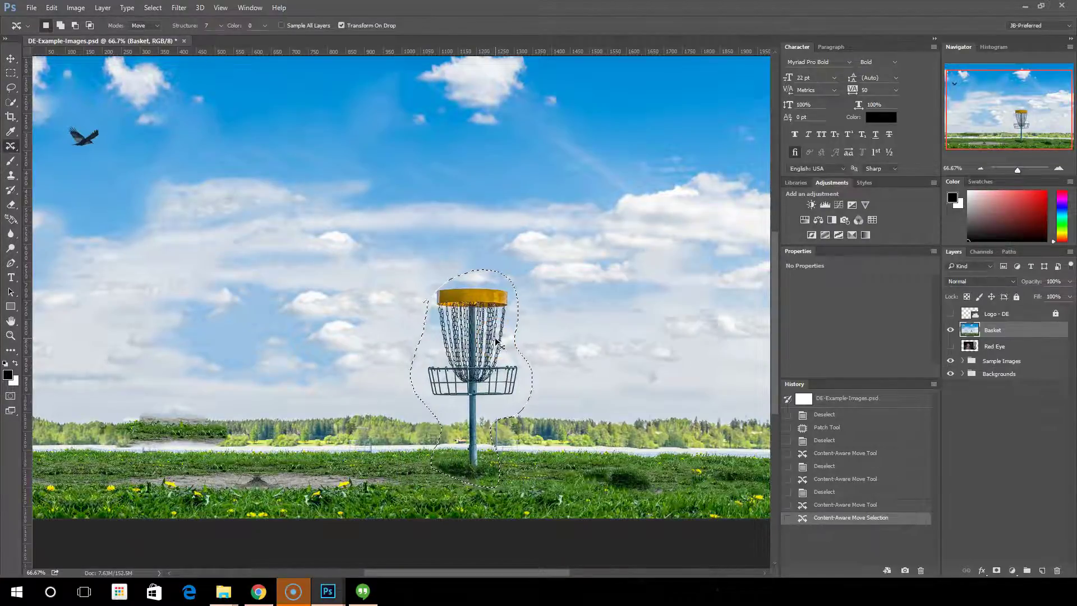
pyautogui.click(536, 351)
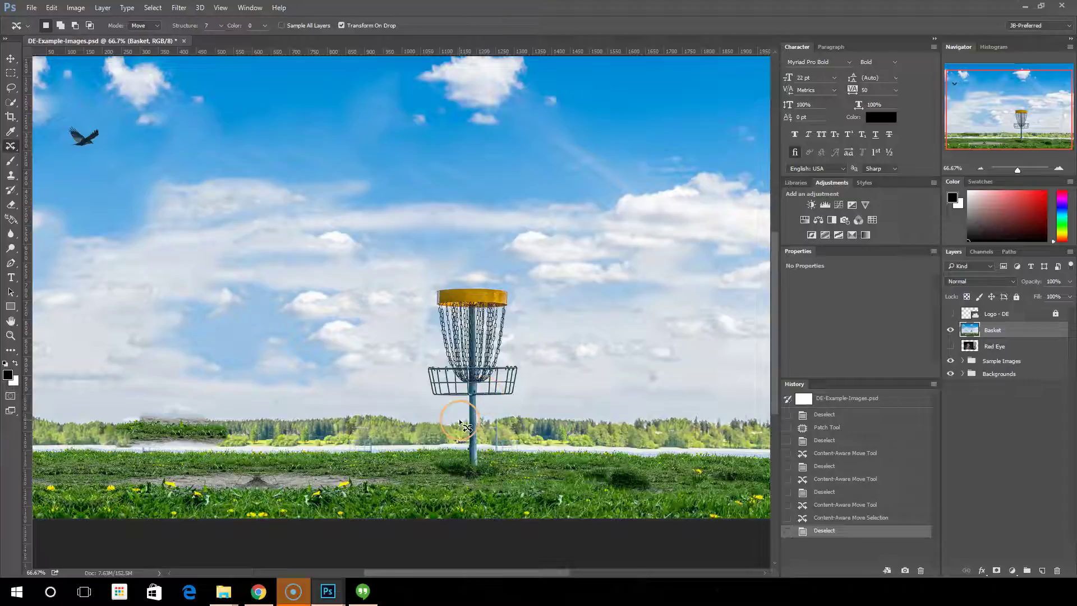
pyautogui.click(468, 74)
pyautogui.moveTo(836, 515); pyautogui.dragTo(840, 499)
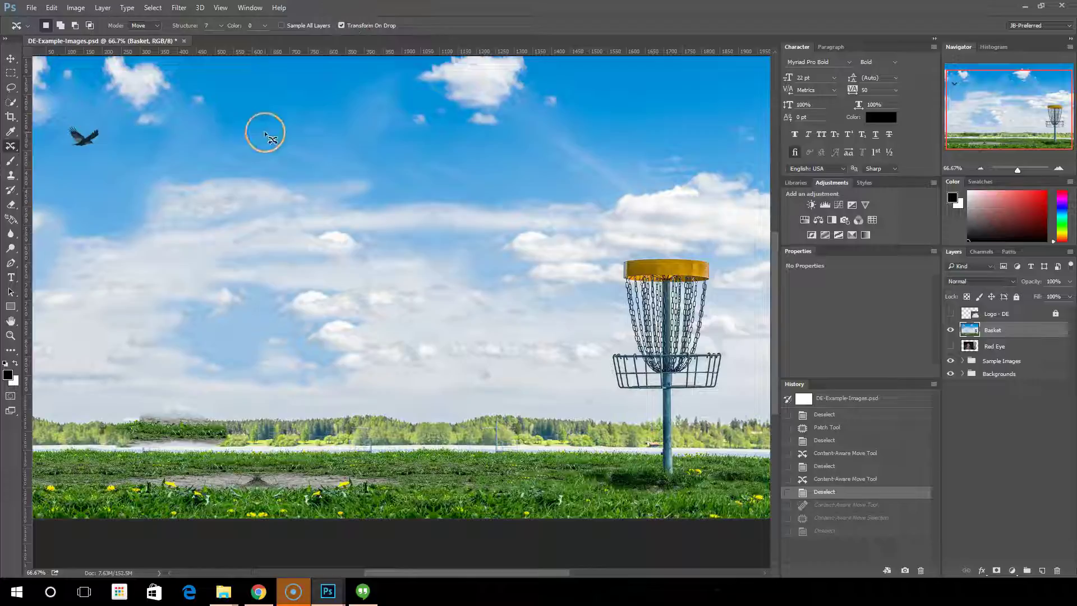
# - Pick the Red Eye Tool, show the Red Eye layer, and hide the Basket layer
pyautogui.rightClick(10, 147)
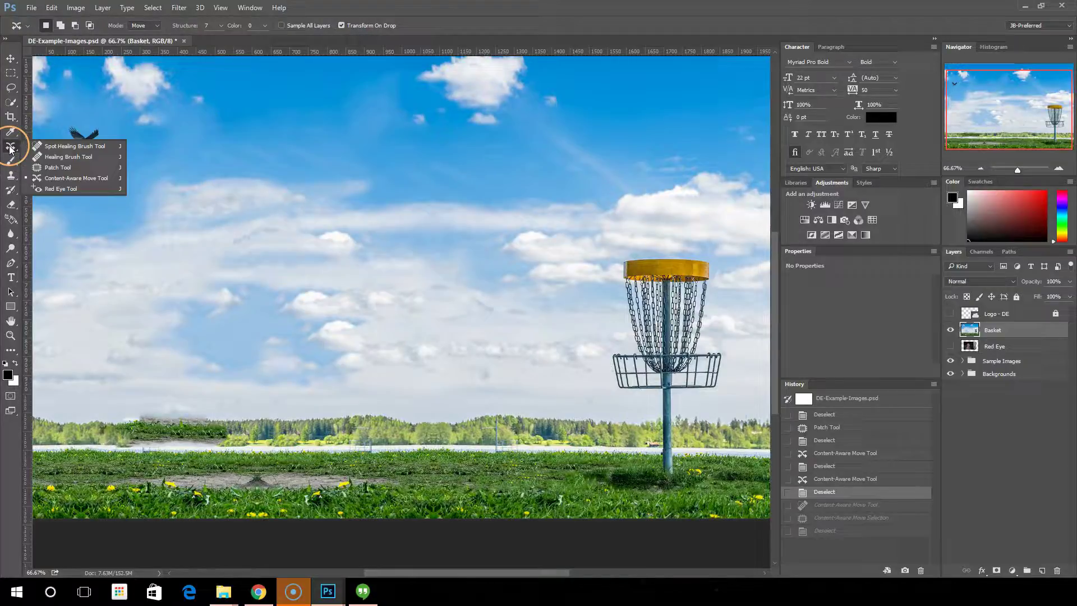
pyautogui.click(73, 190)
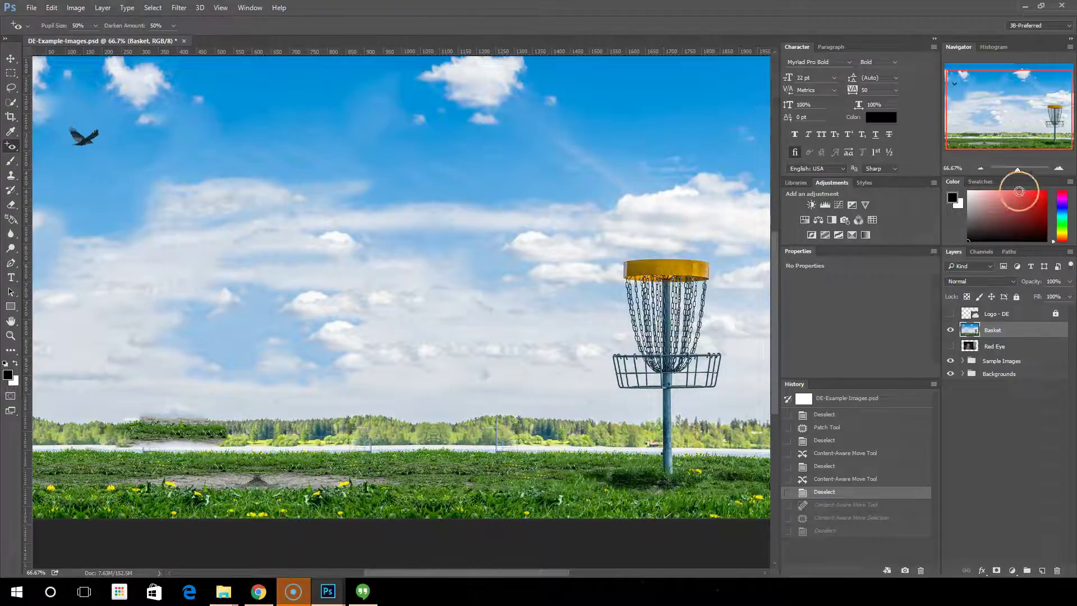
pyautogui.click(982, 173)
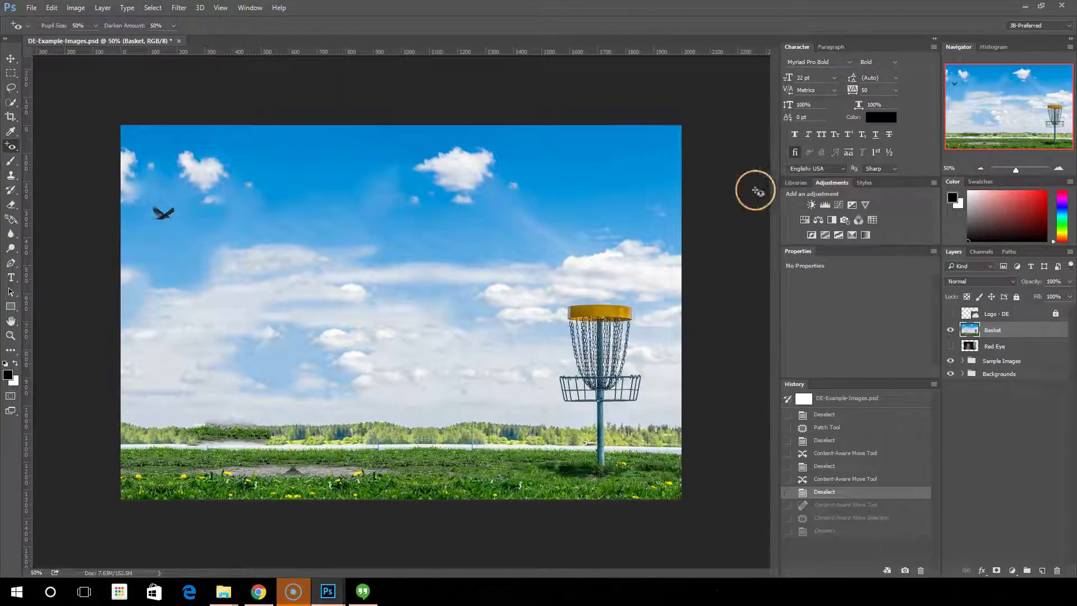
pyautogui.click(950, 346)
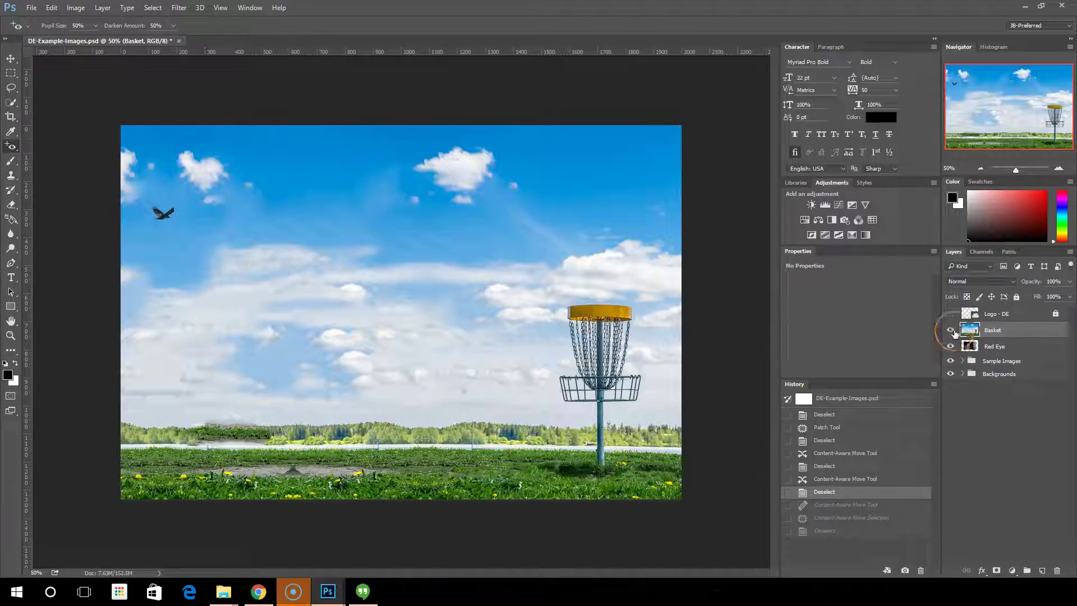
pyautogui.click(951, 331)
# - Zoom to 200% on the man's face, then settle the portrait view at 100%
pyautogui.click(1060, 169)
pyautogui.click(1060, 169)
pyautogui.click(1060, 169)
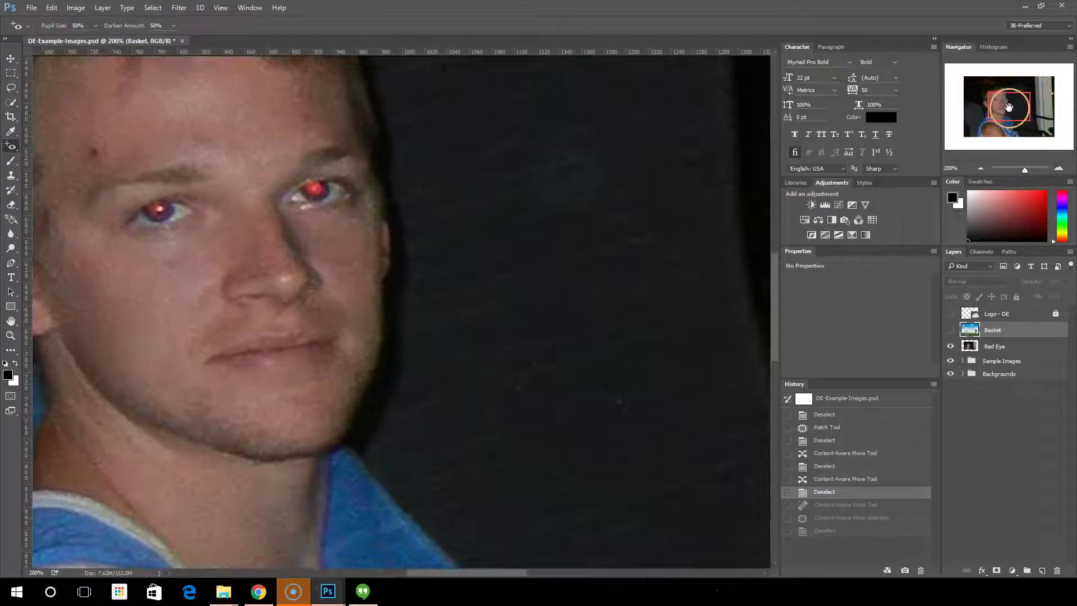
pyautogui.moveTo(1009, 110); pyautogui.dragTo(1002, 106)
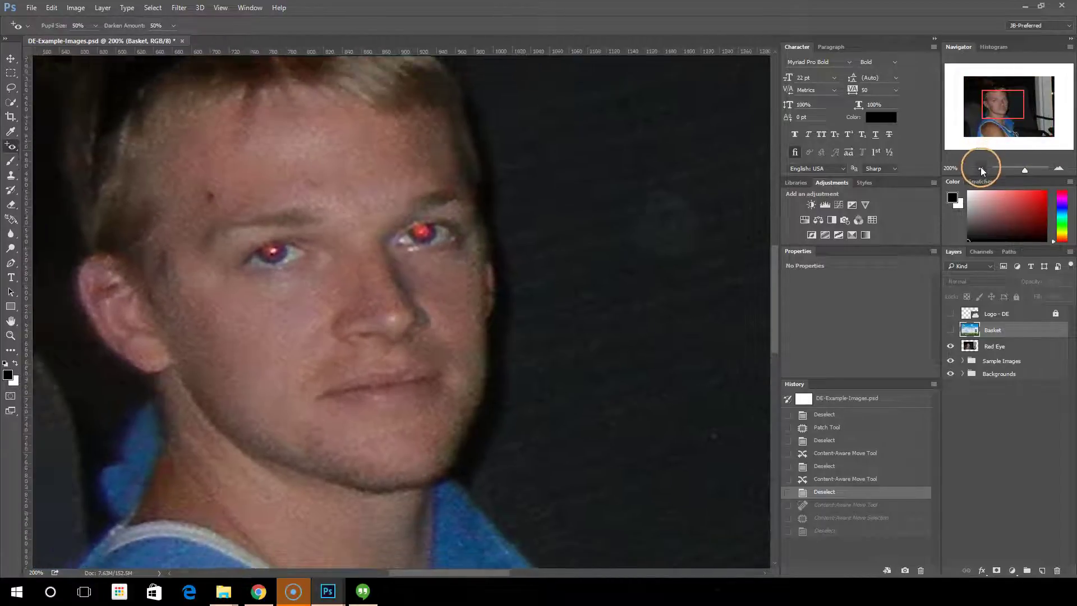
pyautogui.click(982, 168)
pyautogui.click(998, 120)
pyautogui.moveTo(999, 120); pyautogui.dragTo(1000, 120)
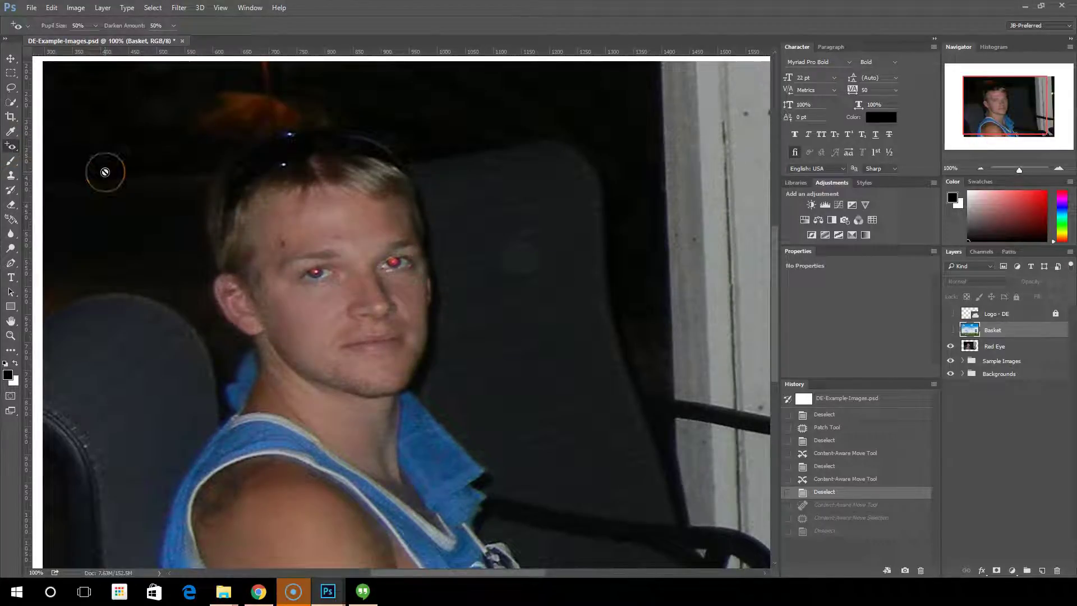
# - On the Red Eye layer, use the Red Eye Tool at 200% to darken both red pupils
pyautogui.click(1009, 347)
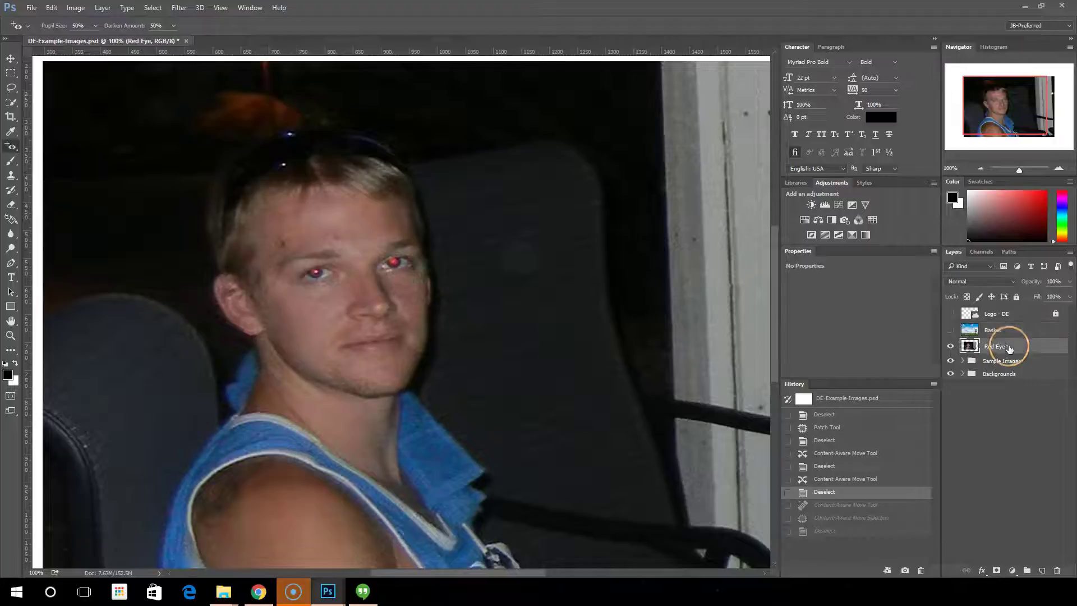
pyautogui.rightClick(11, 146)
pyautogui.click(65, 197)
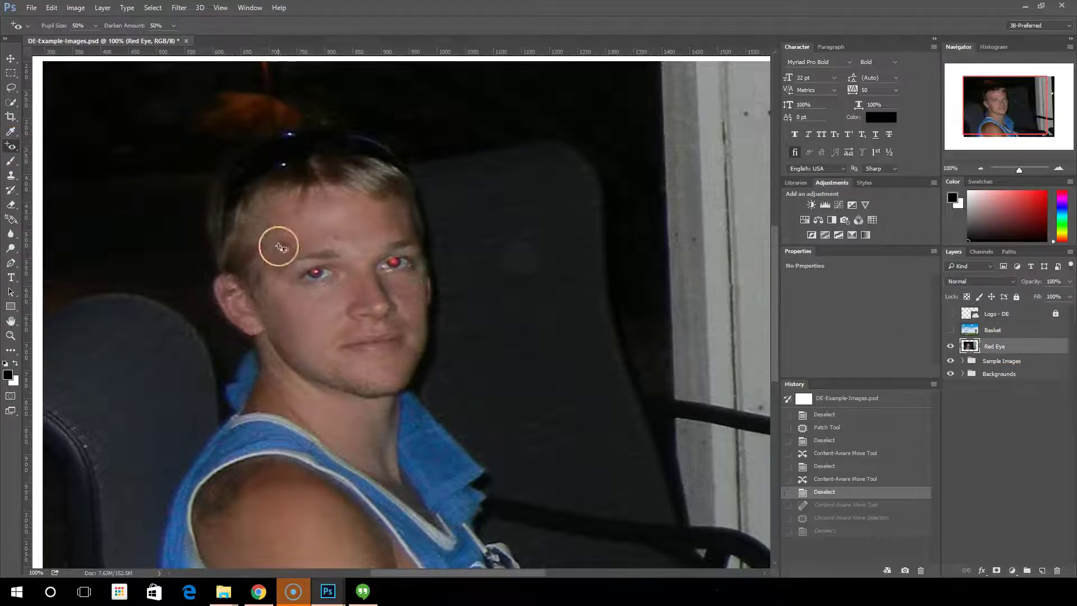
pyautogui.click(1059, 168)
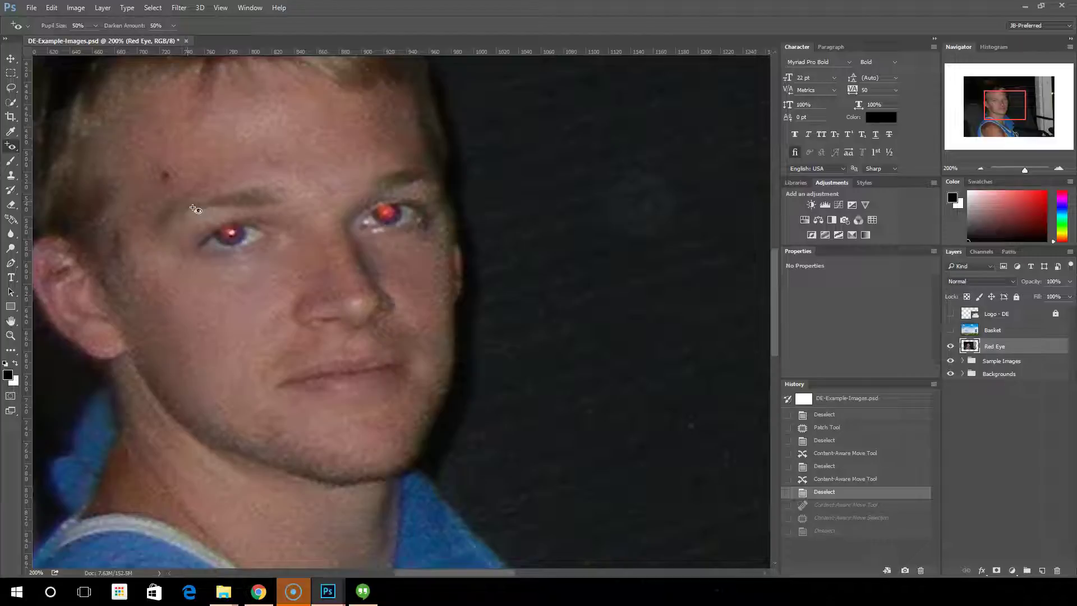
pyautogui.moveTo(212, 223); pyautogui.dragTo(247, 242)
pyautogui.moveTo(353, 212); pyautogui.dragTo(404, 223)
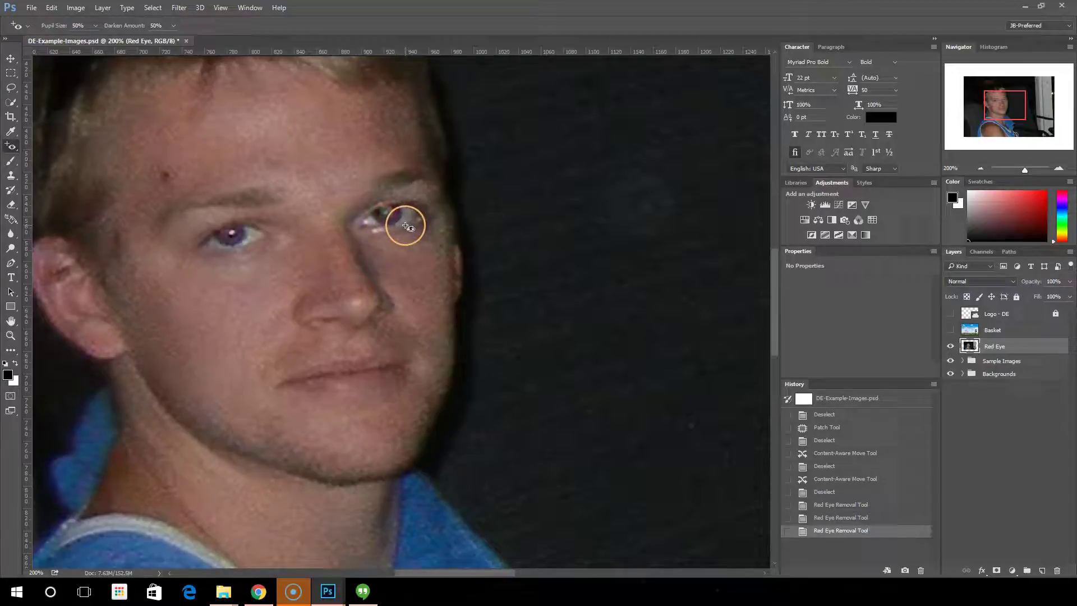
# - Step History back to before any red-eye fixes, viewing the face at 200%
pyautogui.click(980, 168)
pyautogui.click(979, 168)
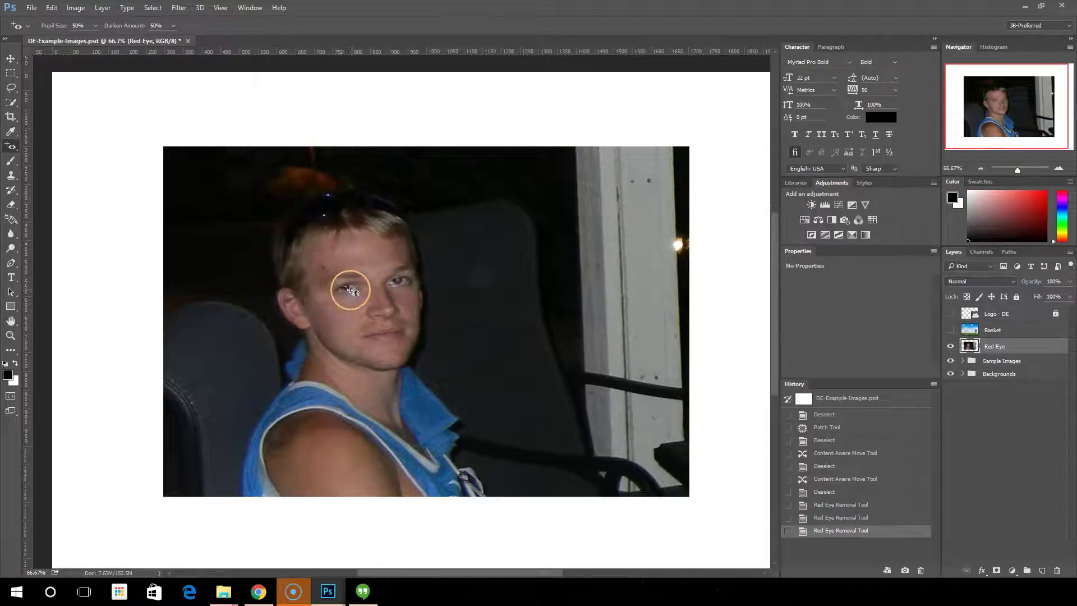
pyautogui.click(1060, 170)
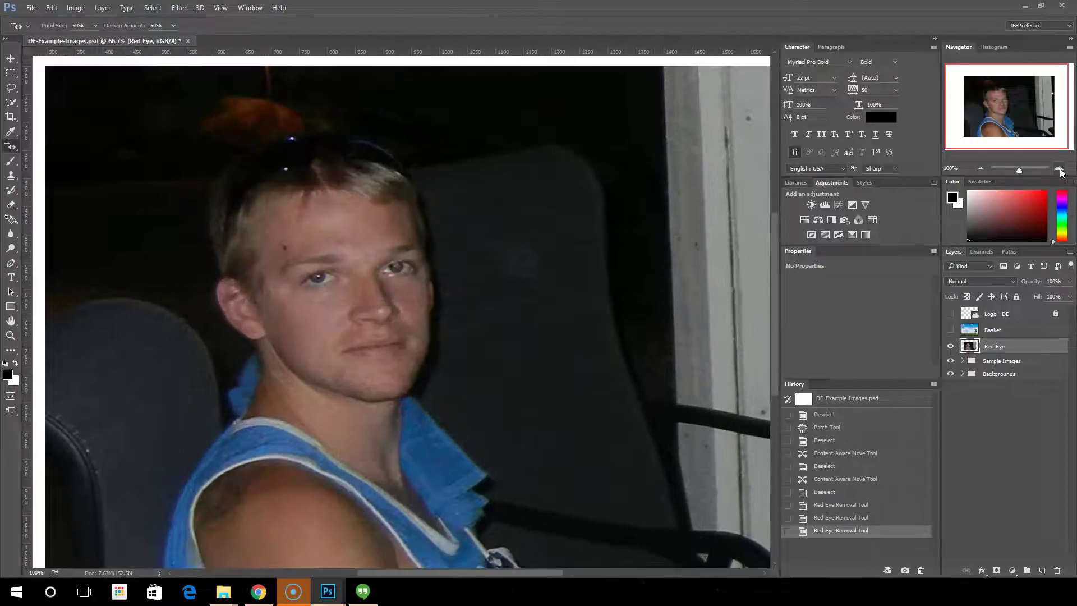
pyautogui.click(877, 517)
pyautogui.click(876, 504)
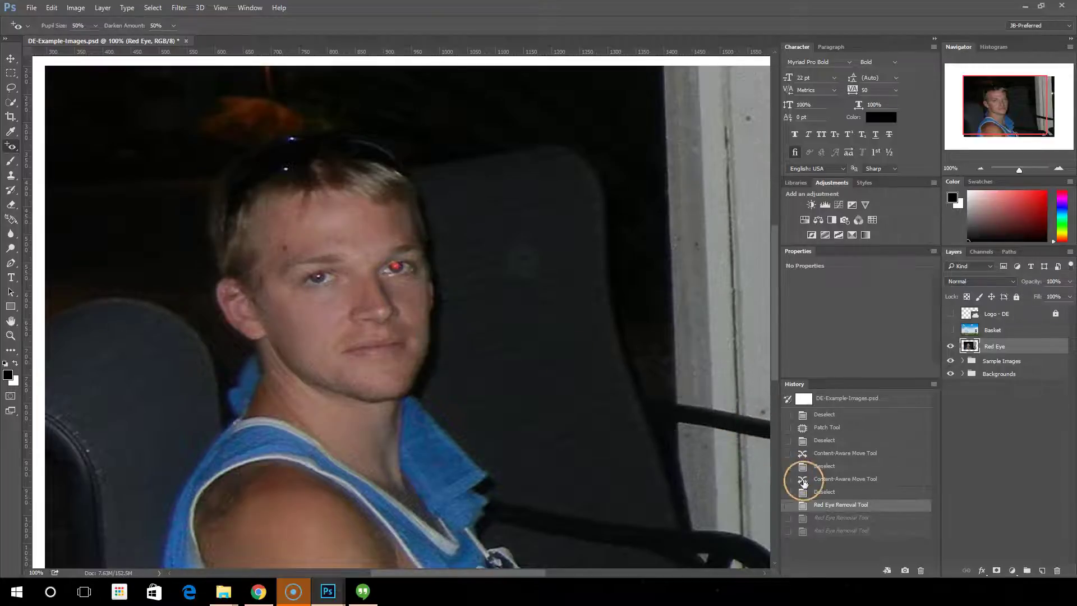
pyautogui.click(1059, 168)
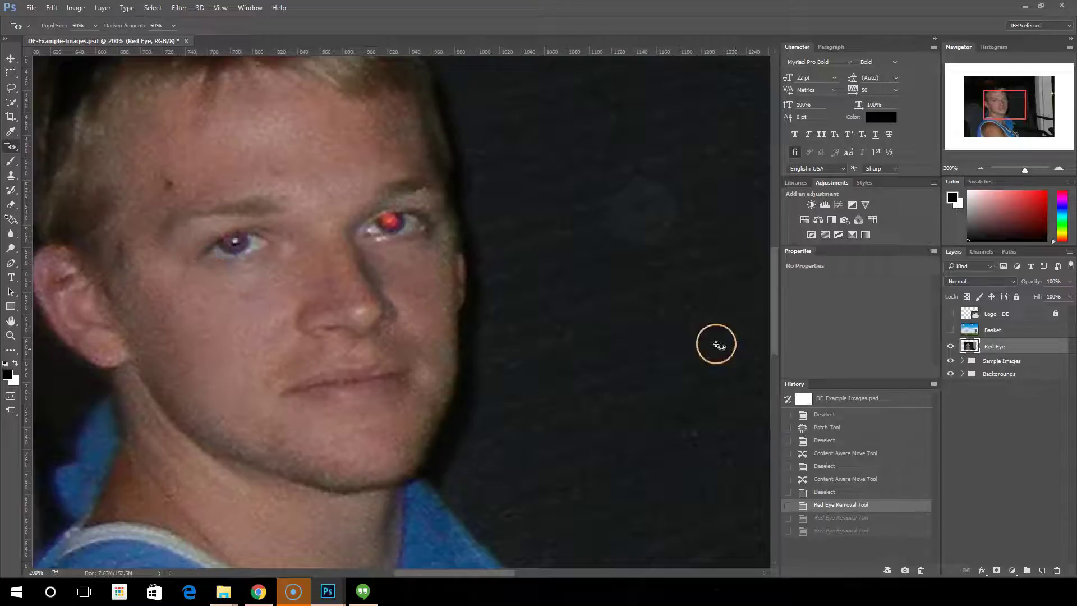
pyautogui.click(811, 487)
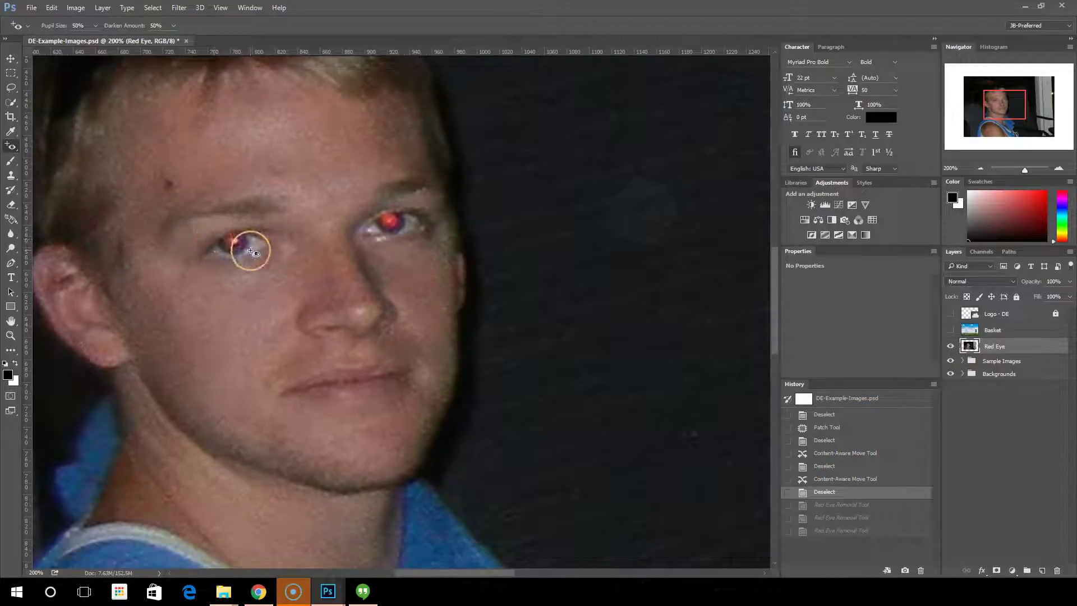
# - Fix the left pupil, raise Darken Amount to 85%, then fix the right pupil
pyautogui.click(244, 246)
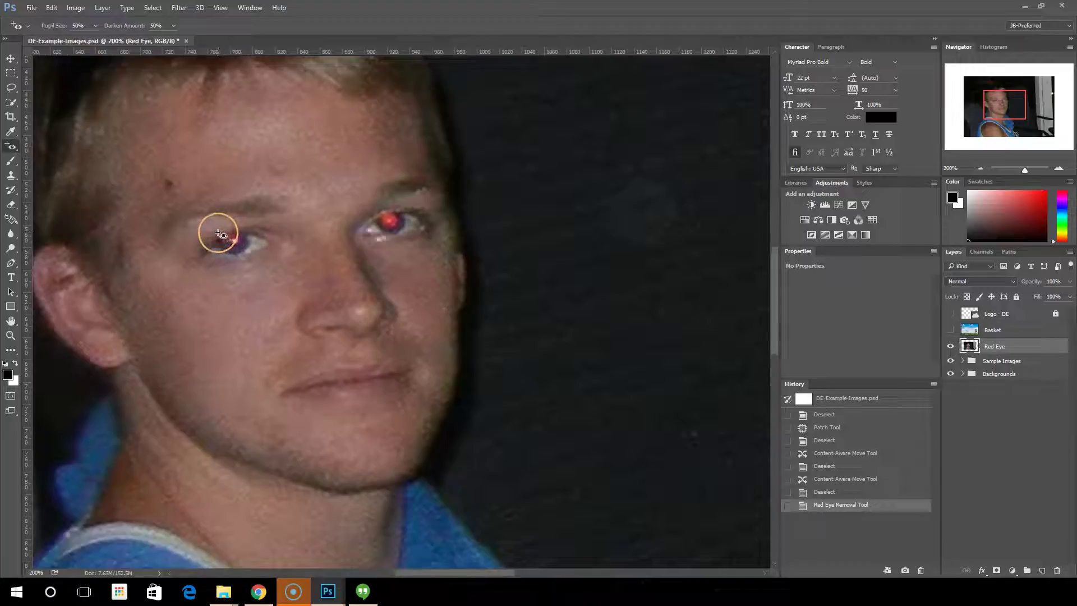
pyautogui.click(250, 257)
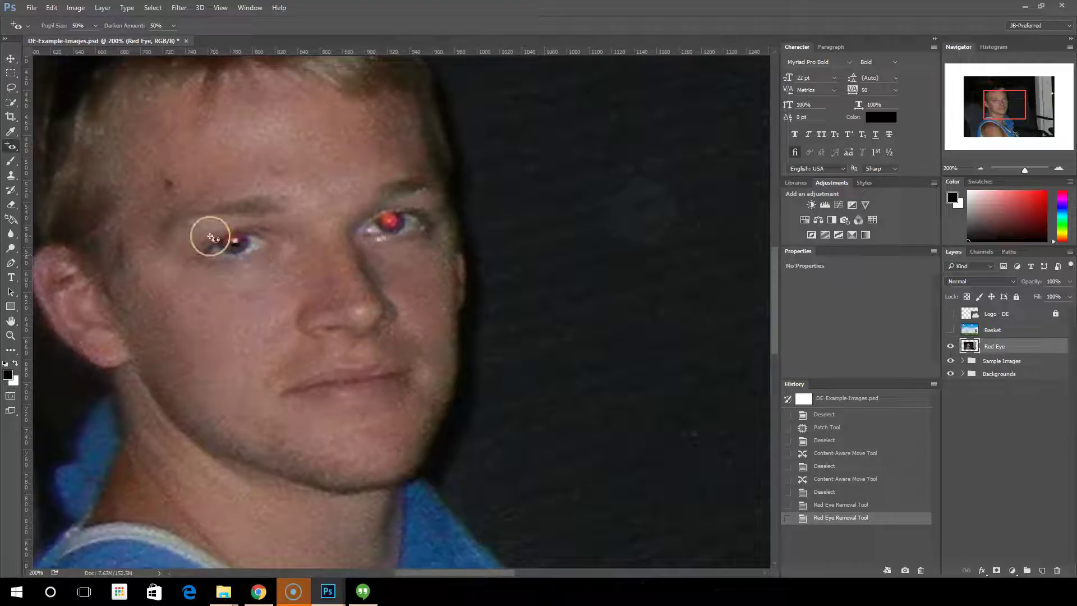
pyautogui.click(255, 255)
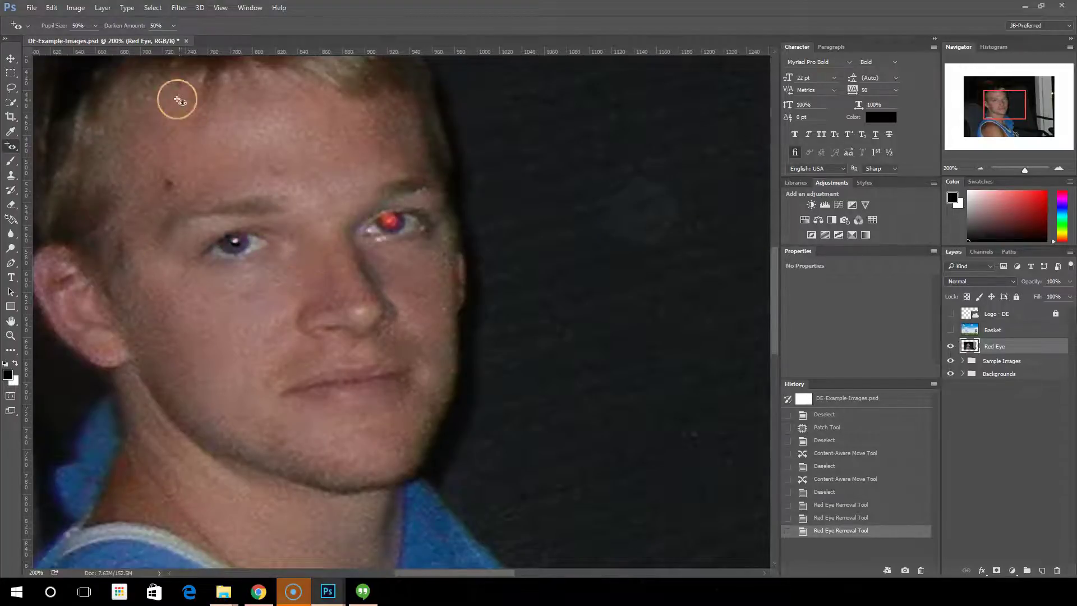
pyautogui.click(96, 26)
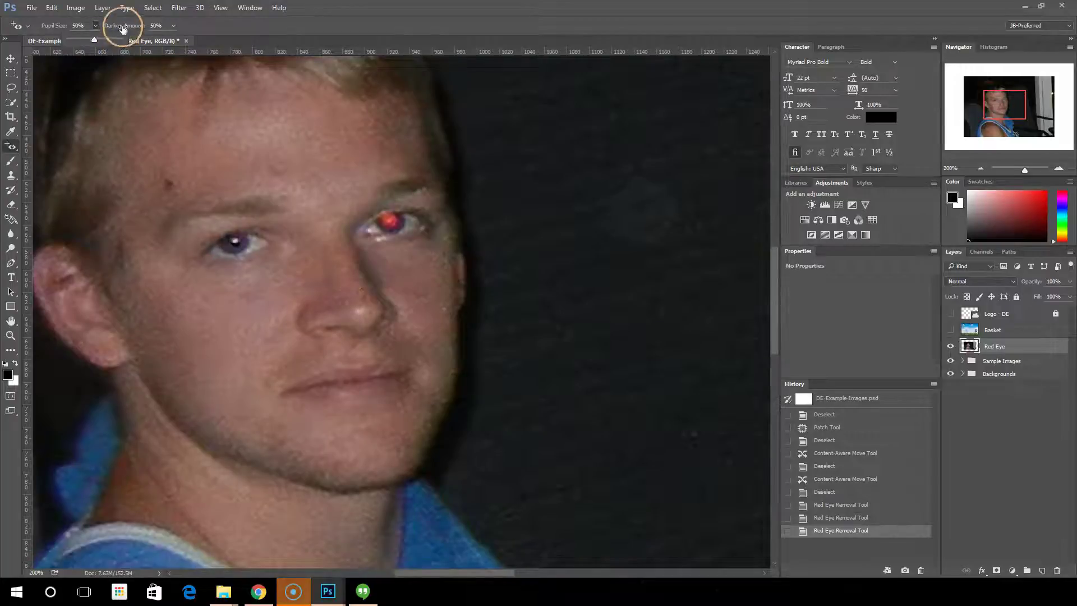
pyautogui.click(174, 26)
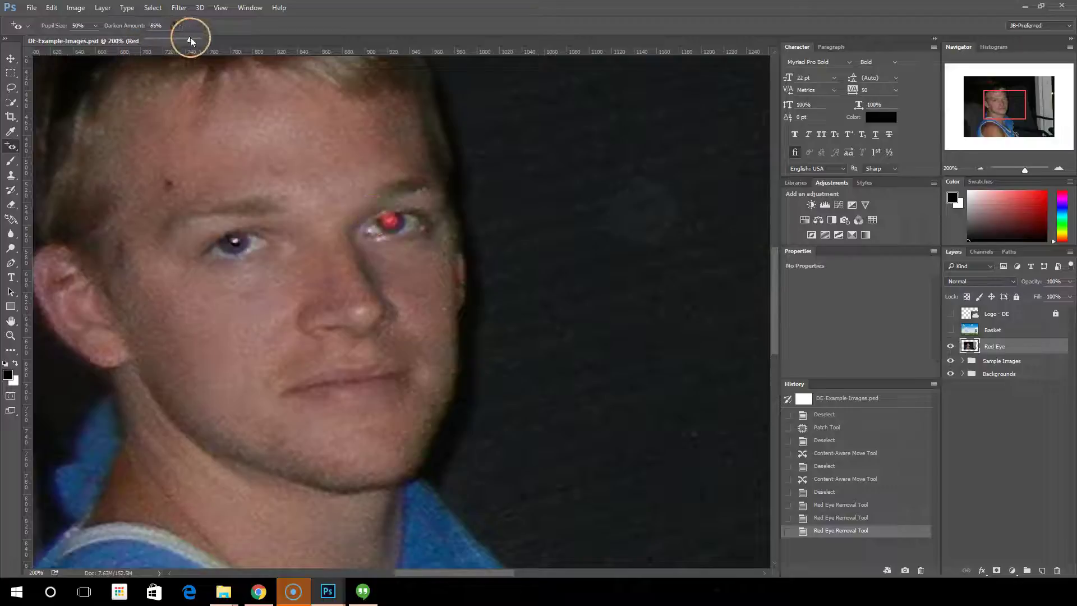
pyautogui.click(387, 217)
pyautogui.click(405, 233)
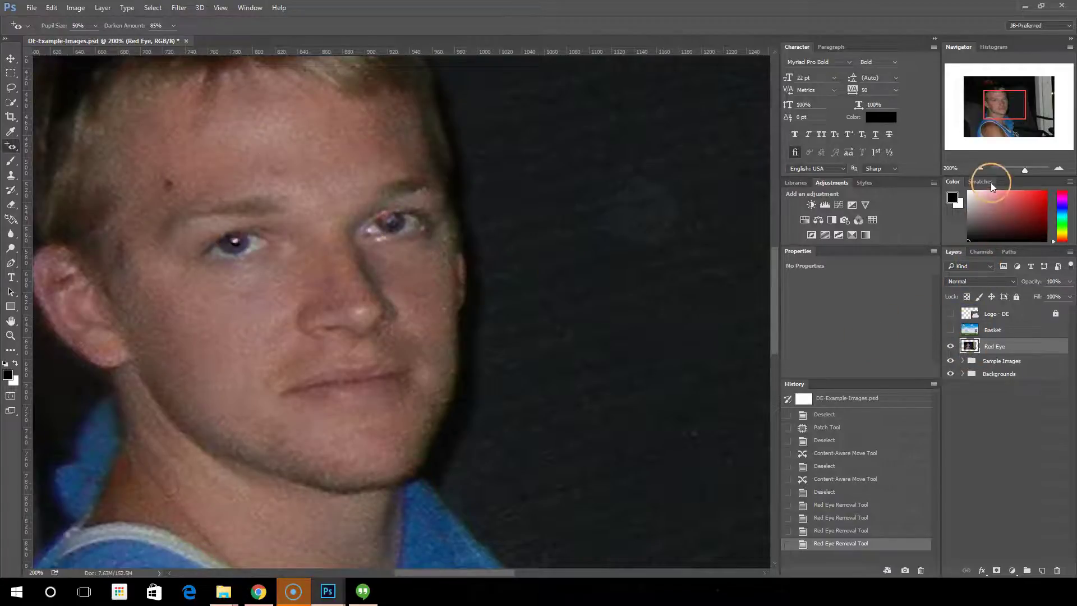
# - Revert History to before the red-eye fixes and zoom out to 66.67% on the portrait
pyautogui.click(838, 534)
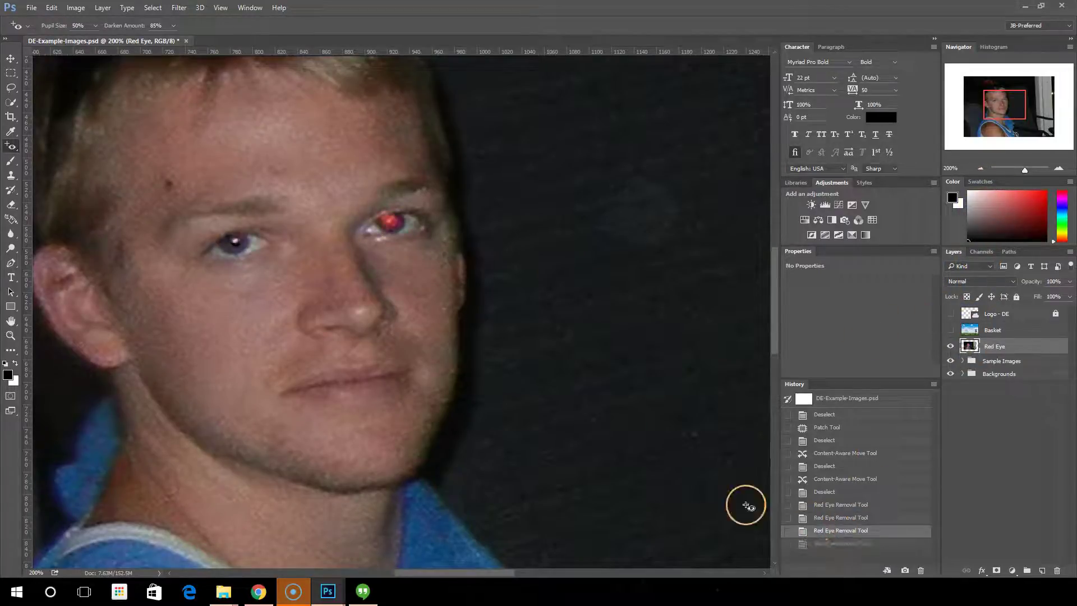
pyautogui.click(847, 518)
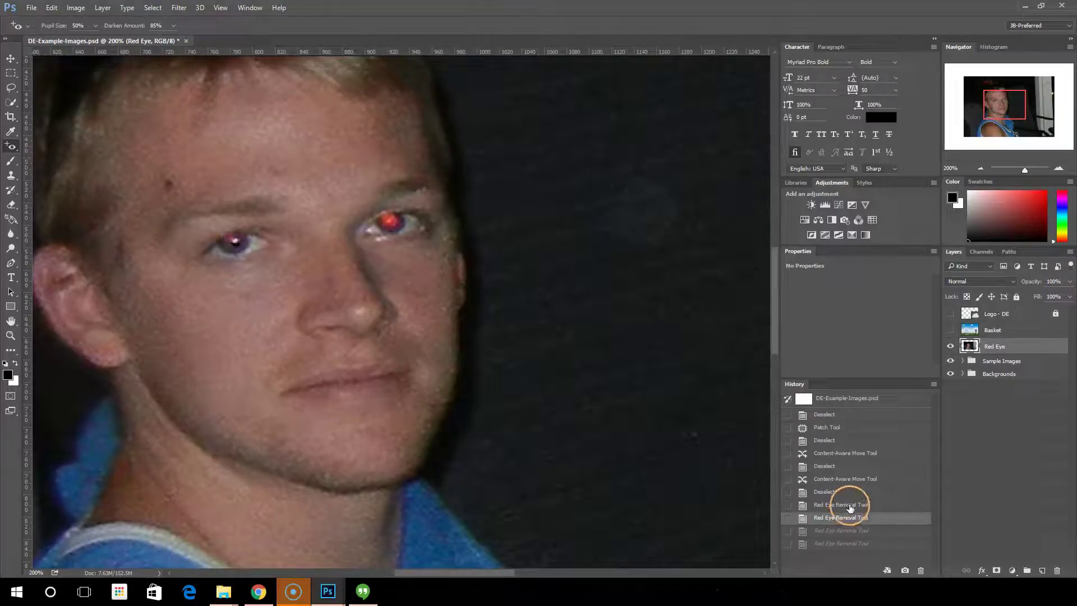
pyautogui.click(849, 505)
pyautogui.click(850, 493)
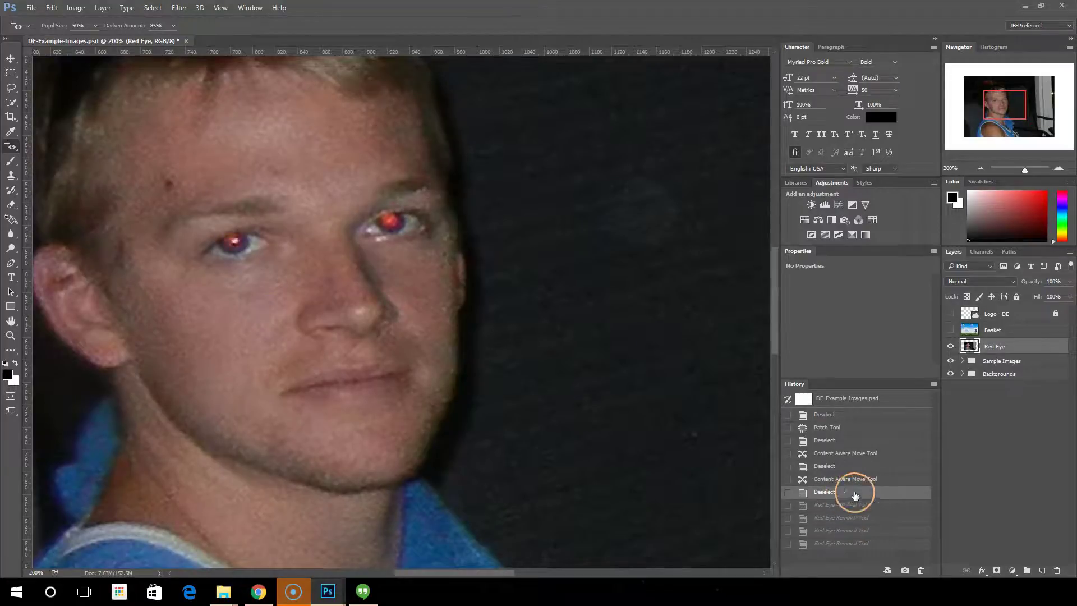
pyautogui.click(983, 167)
pyautogui.click(983, 168)
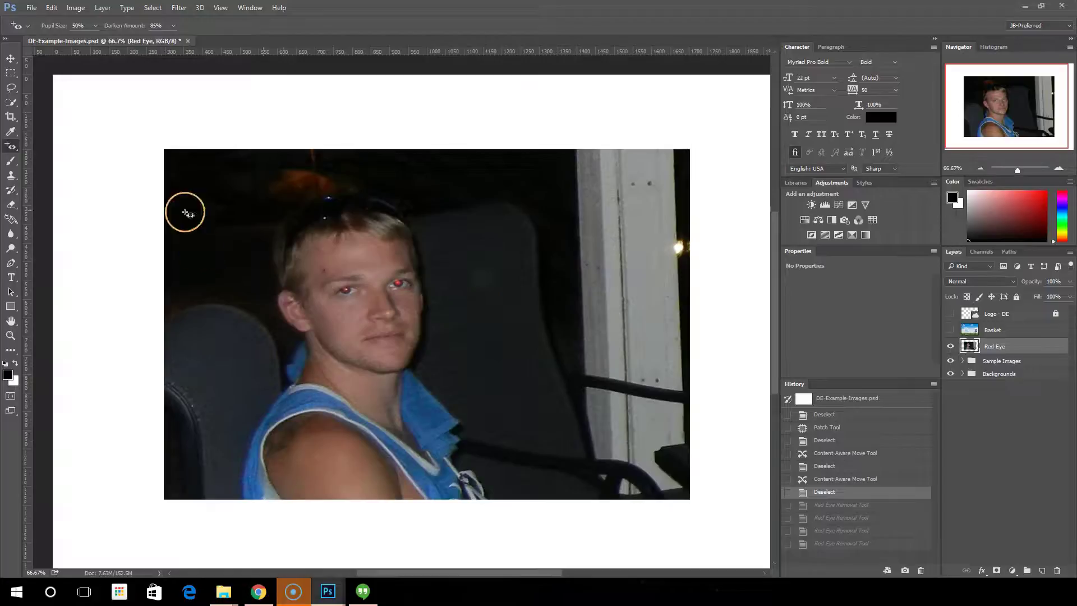
# - Remove the red from both pupils with the Red Eye Tool, then show the Basket layer
pyautogui.click(346, 290)
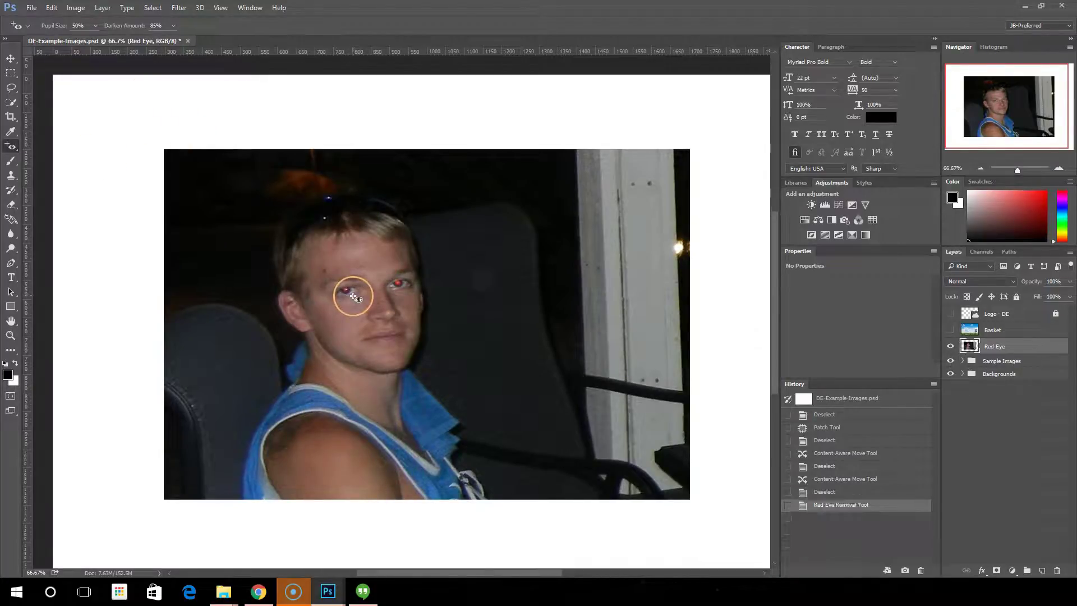
pyautogui.click(400, 285)
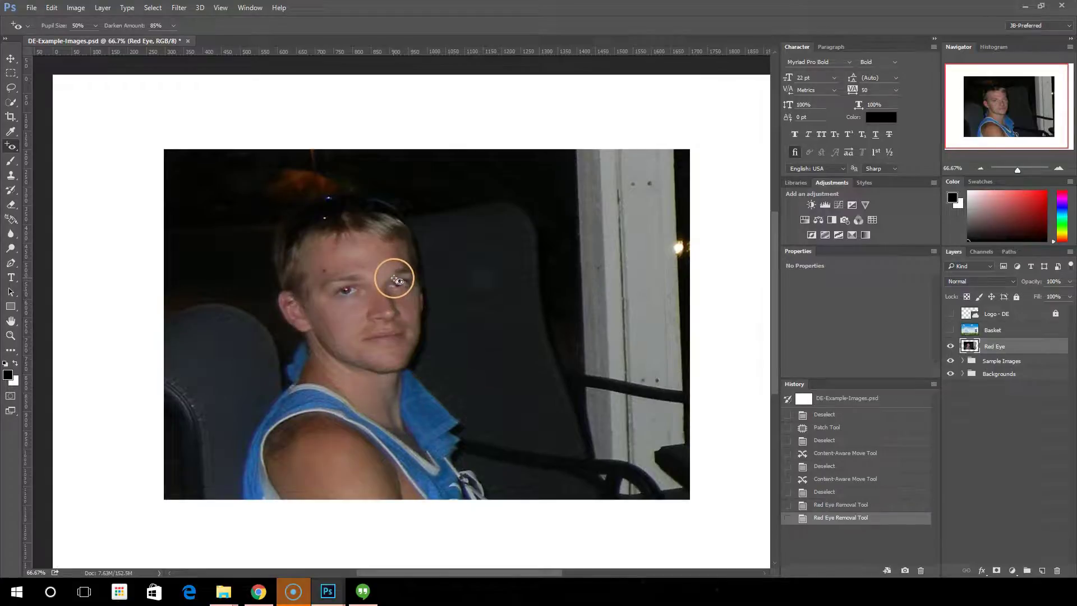
pyautogui.click(409, 292)
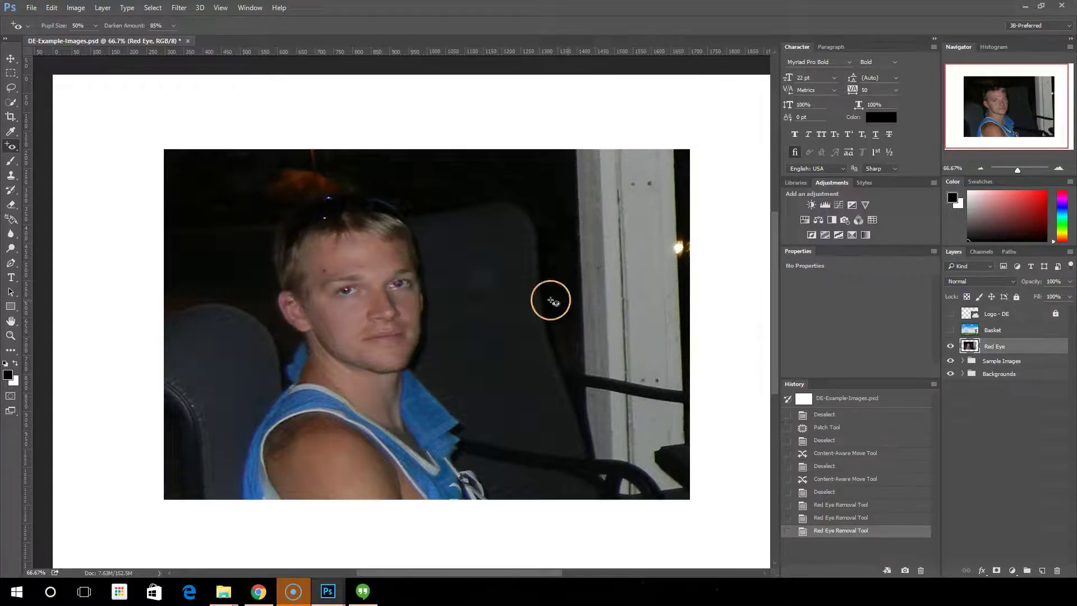
pyautogui.click(352, 295)
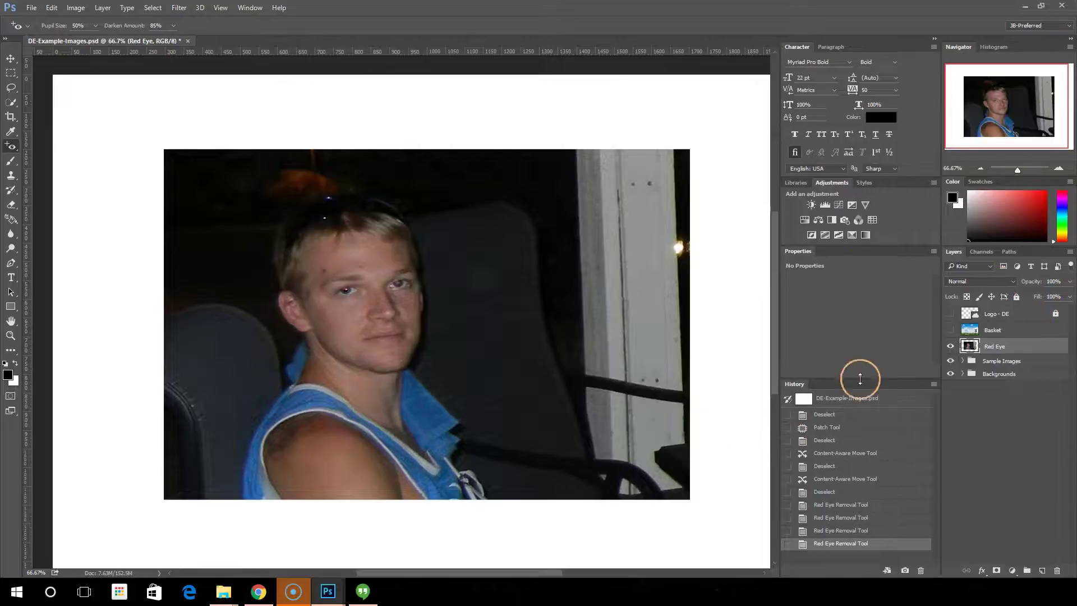
pyautogui.click(951, 330)
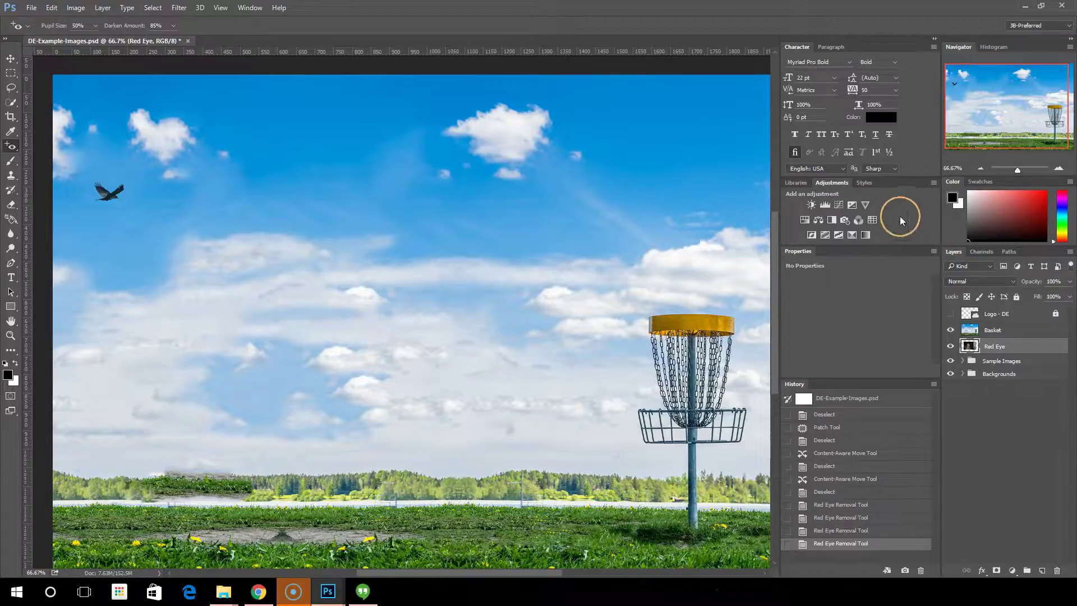
pyautogui.click(981, 168)
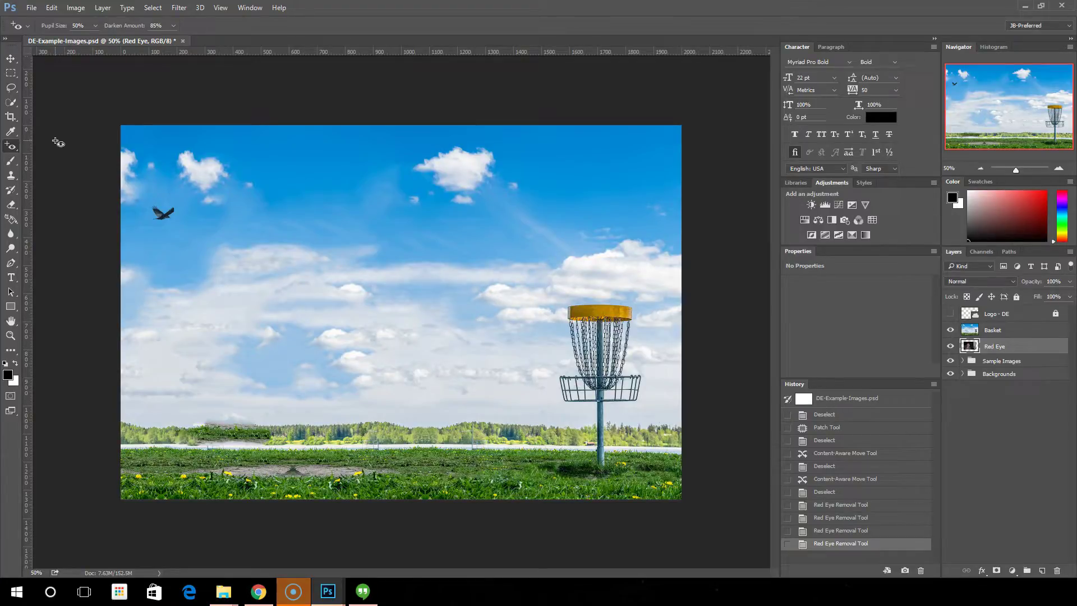
pyautogui.click(68, 142)
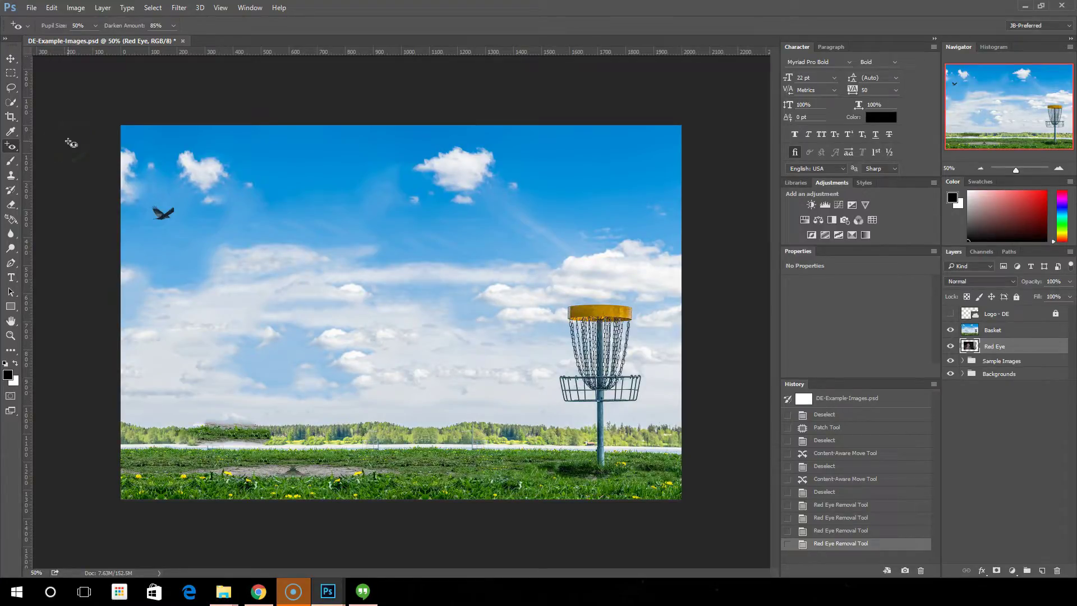